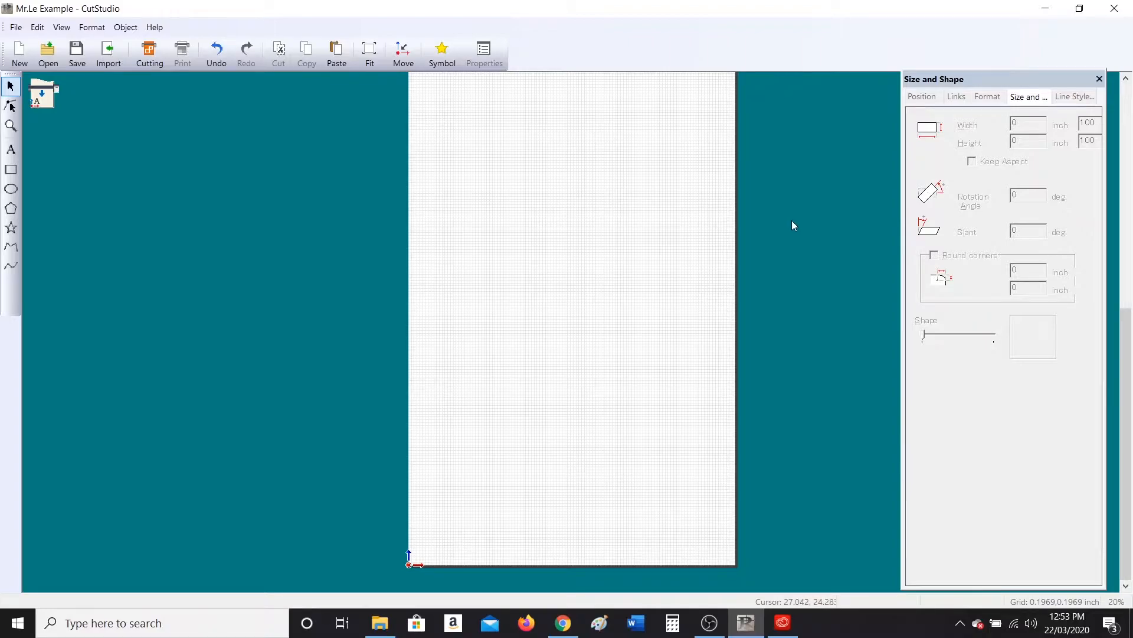
Place a text object with the teacher's name in the left half of the sheet
scroll(780, 475, up, 2)
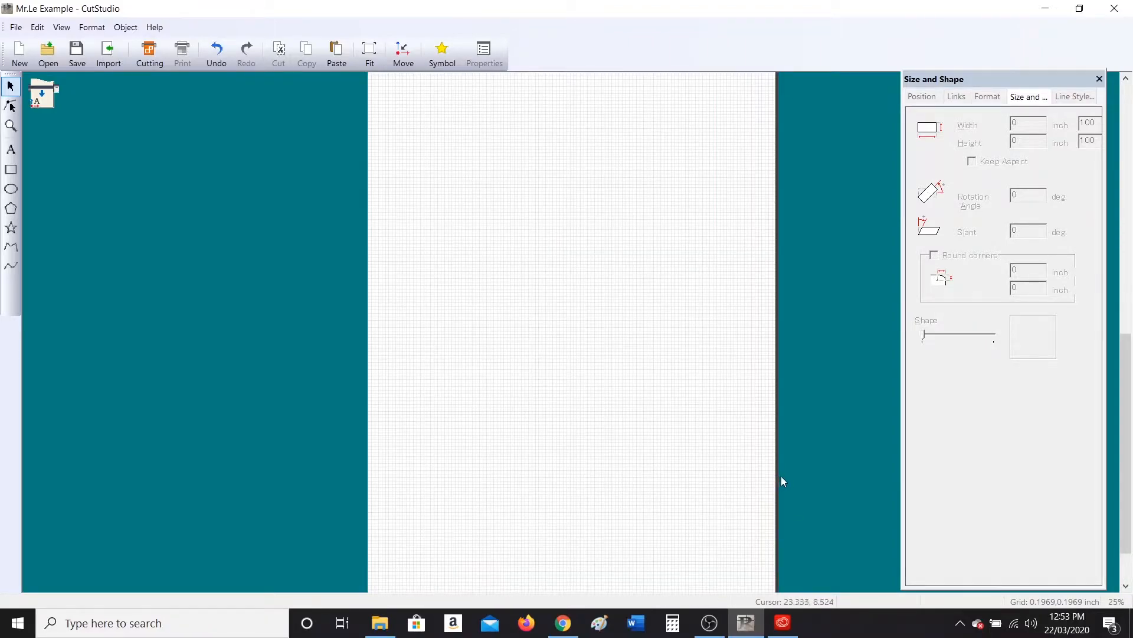
drag(1127, 366, 1128, 389)
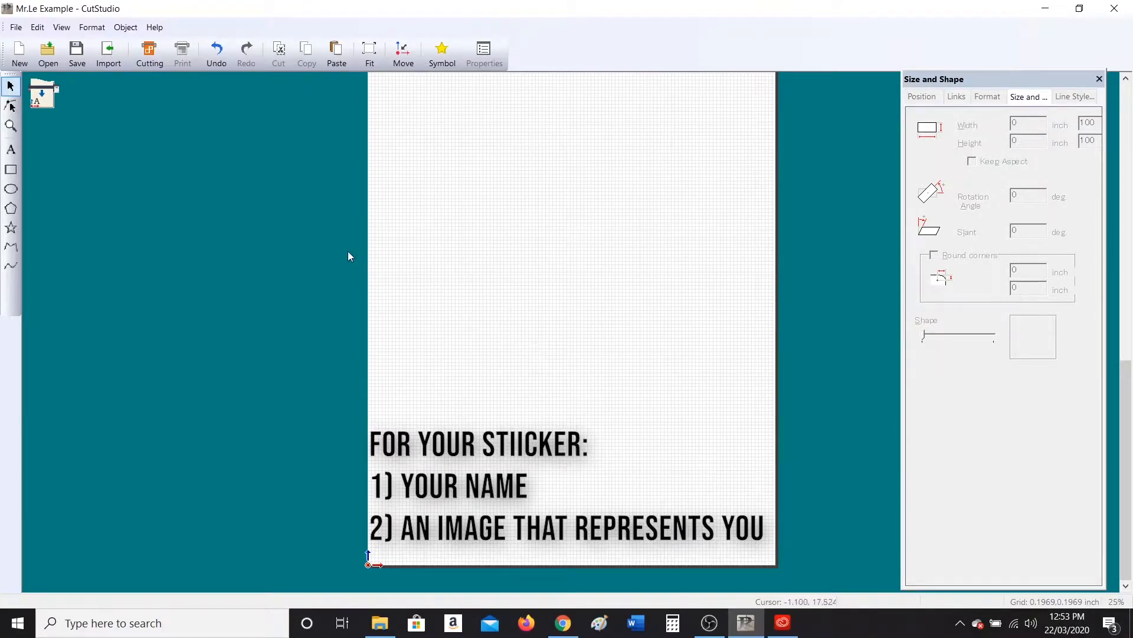
click(11, 149)
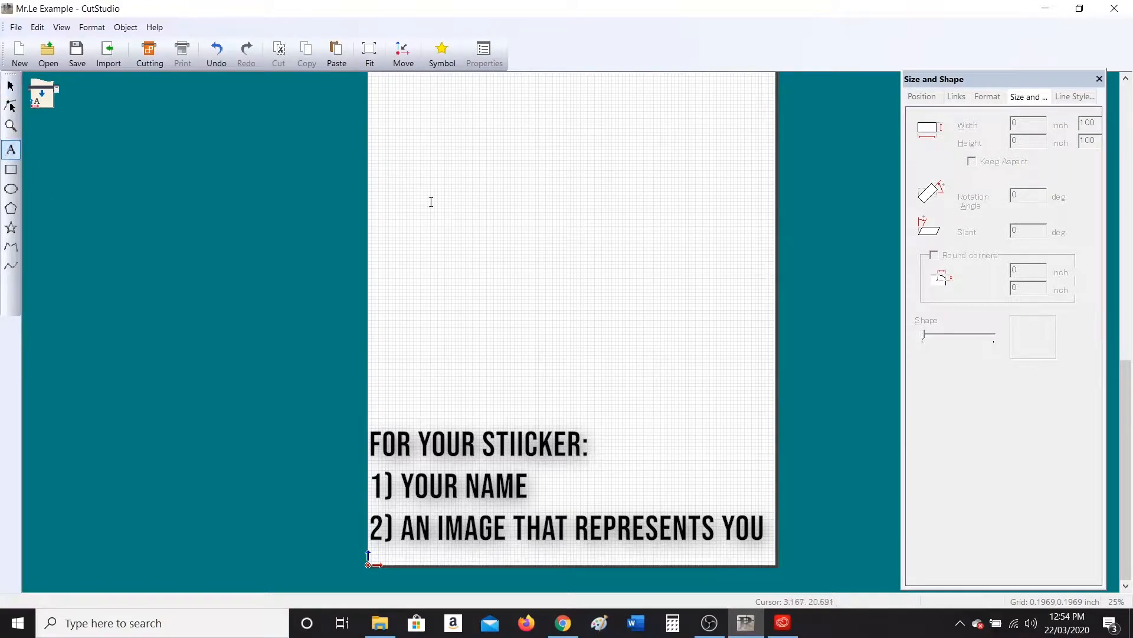
click(465, 232)
text(Mr.Le)
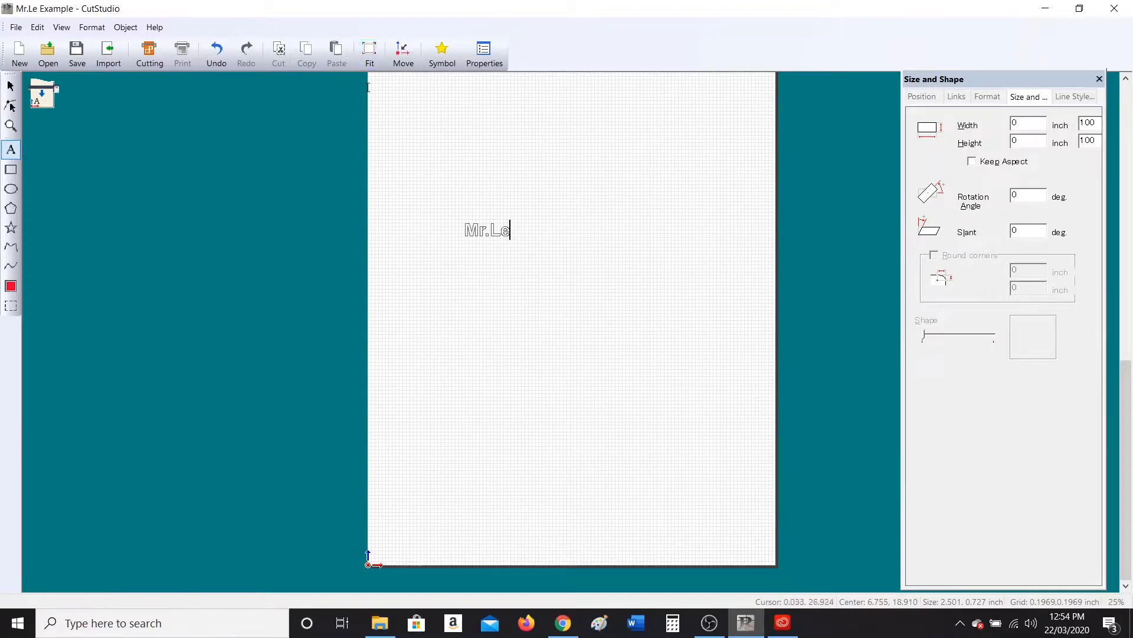
Move the name text down toward the sheet's left edge and delete it
click(10, 85)
drag(494, 229, 449, 261)
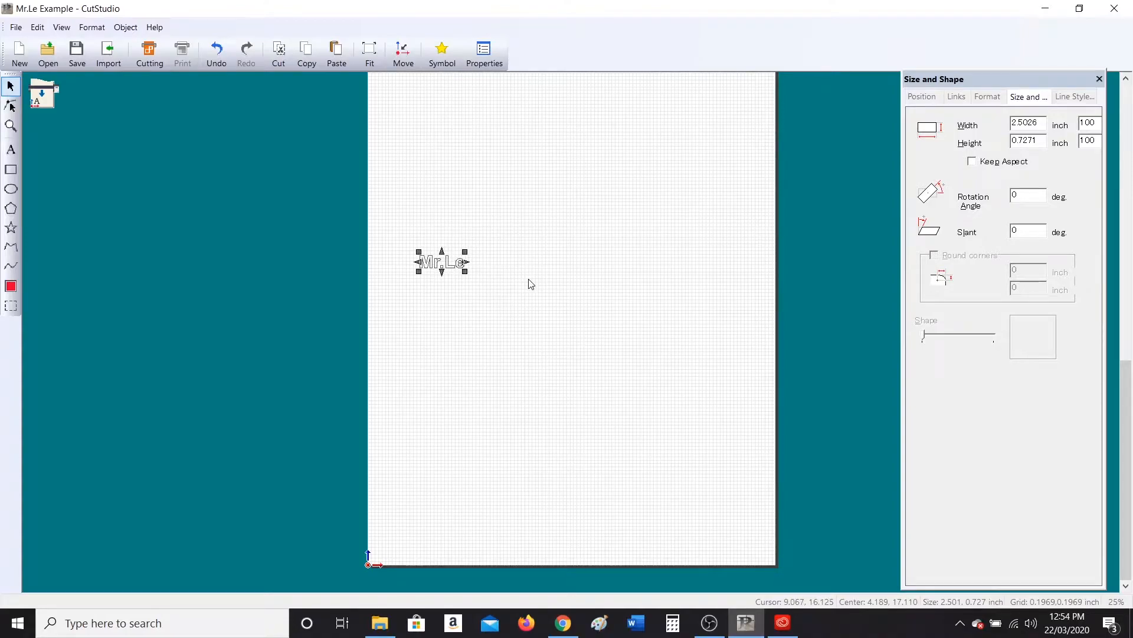
key(Delete)
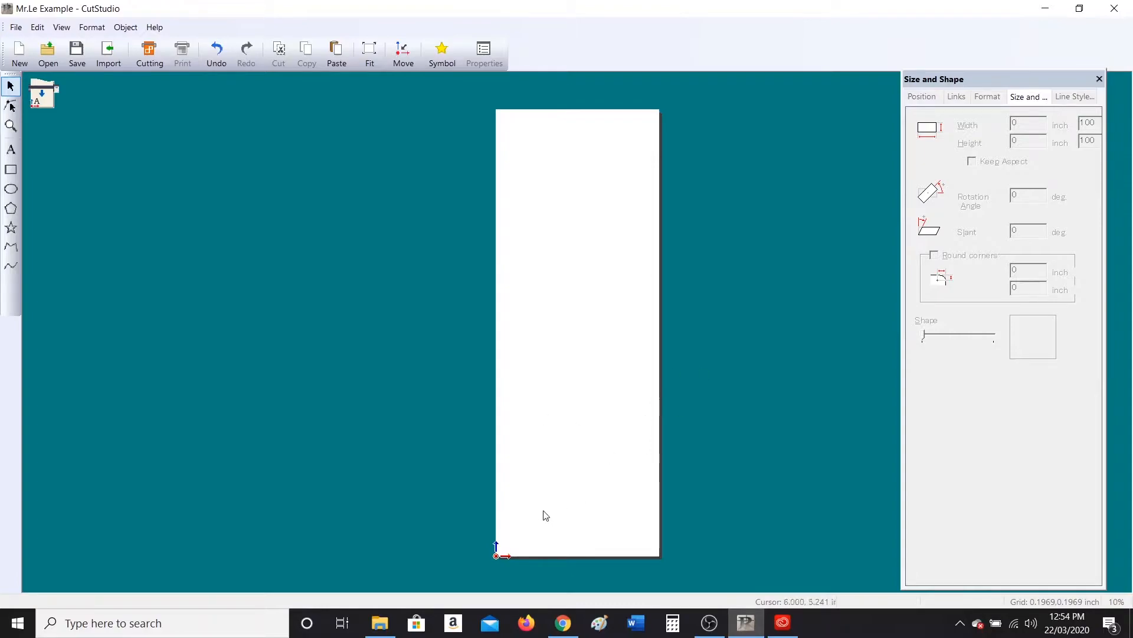
scroll(563, 478, up, 1)
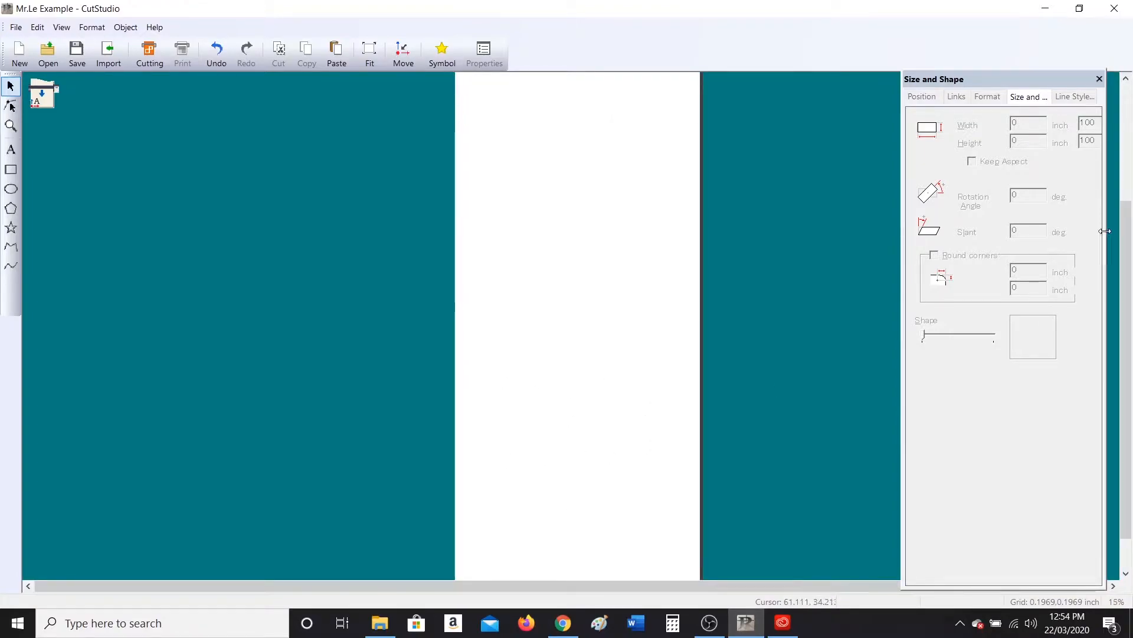
drag(1126, 217, 1126, 245)
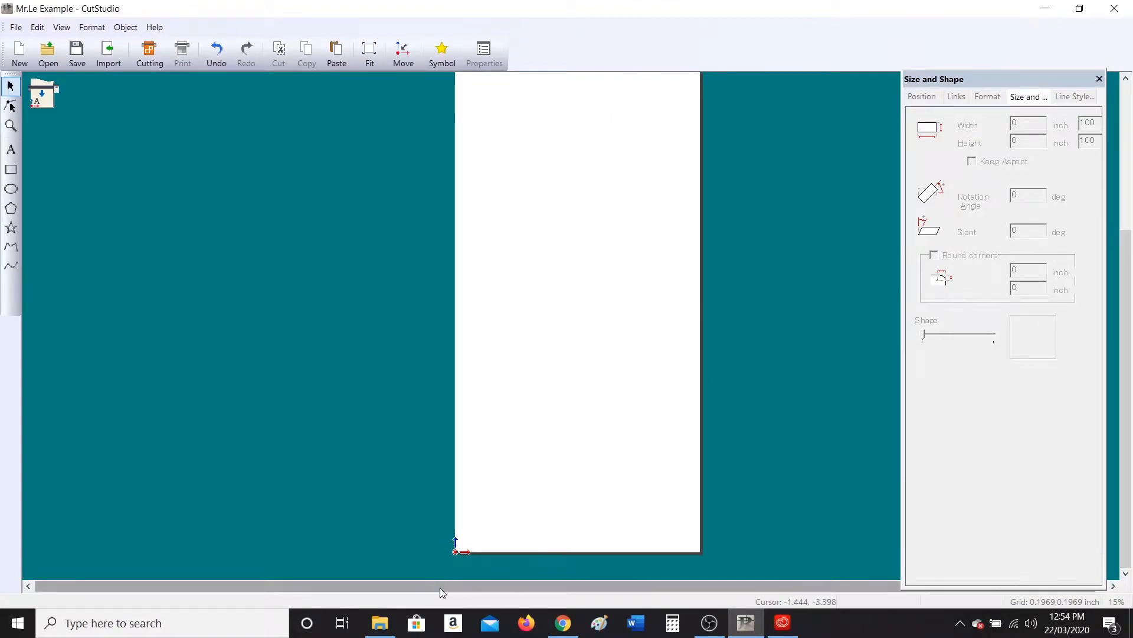
drag(462, 586, 475, 584)
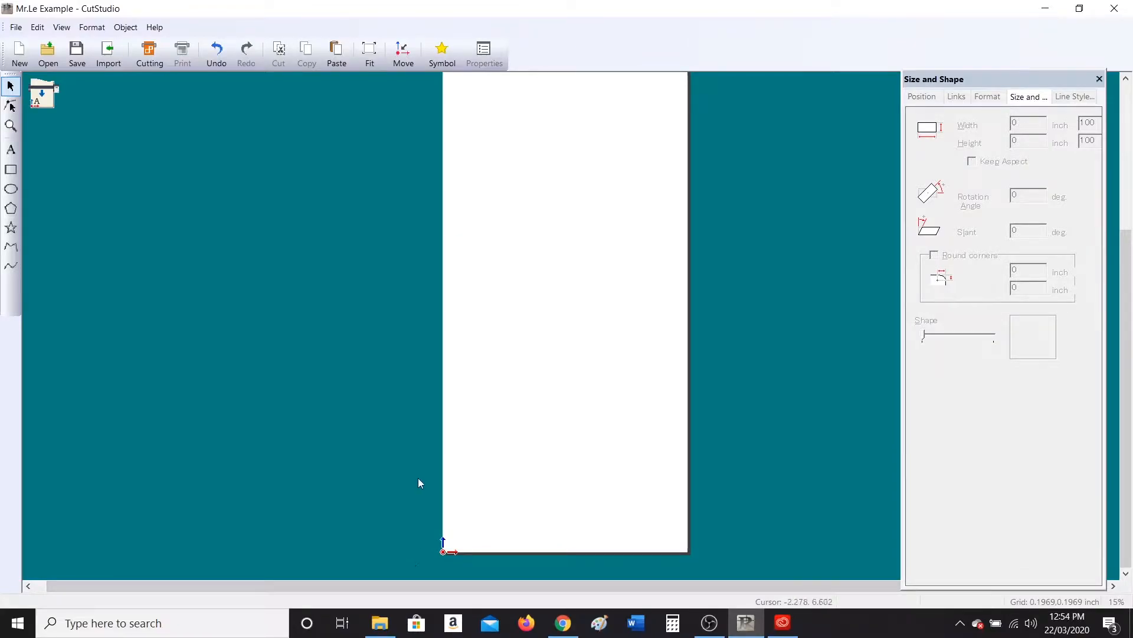
scroll(576, 294, down, 1)
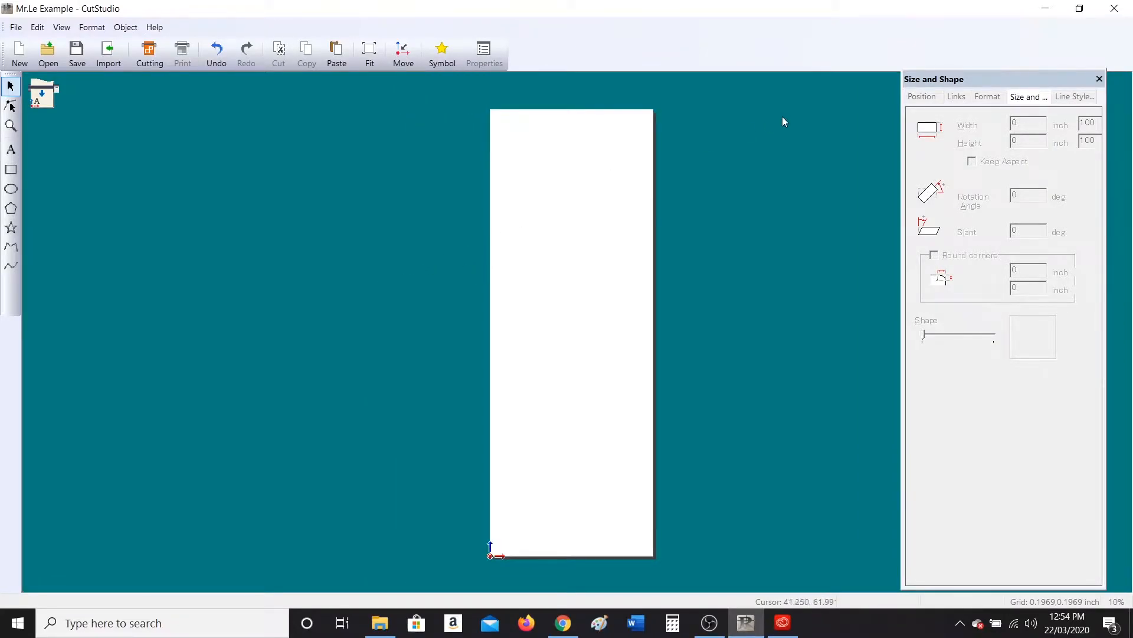
Draw a rectangle about 14 by 8.17 inches in the upper middle of the sheet
scroll(564, 197, up, 1)
click(11, 169)
drag(495, 284, 643, 370)
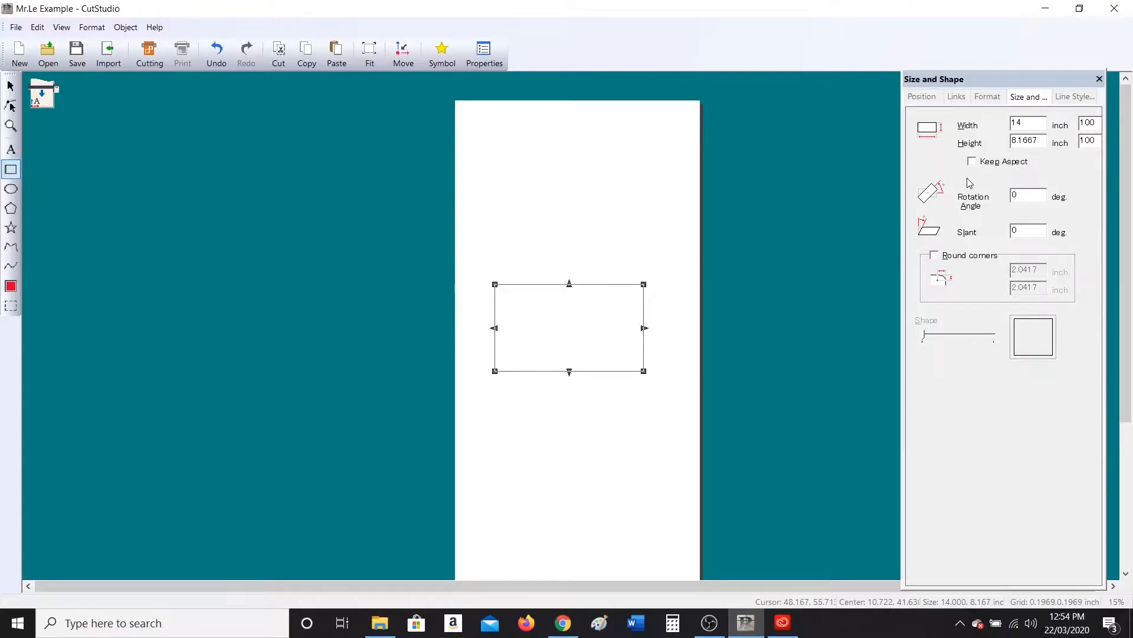
Review the General, Grid, Curve and Colors preferences, keeping inch units and the point grid view
click(16, 27)
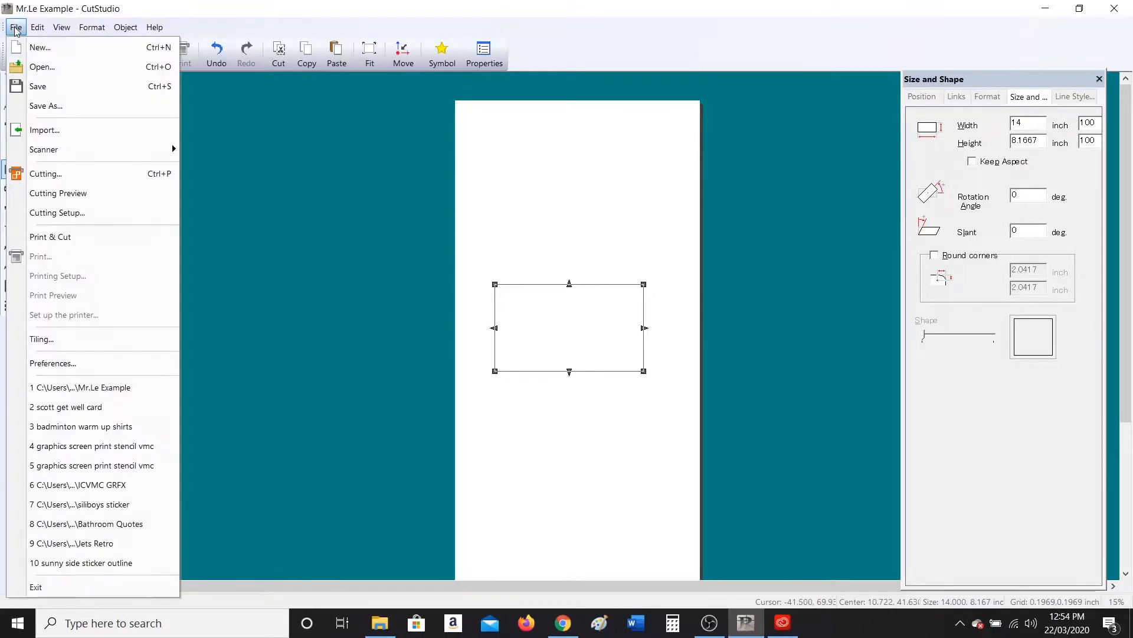
click(73, 363)
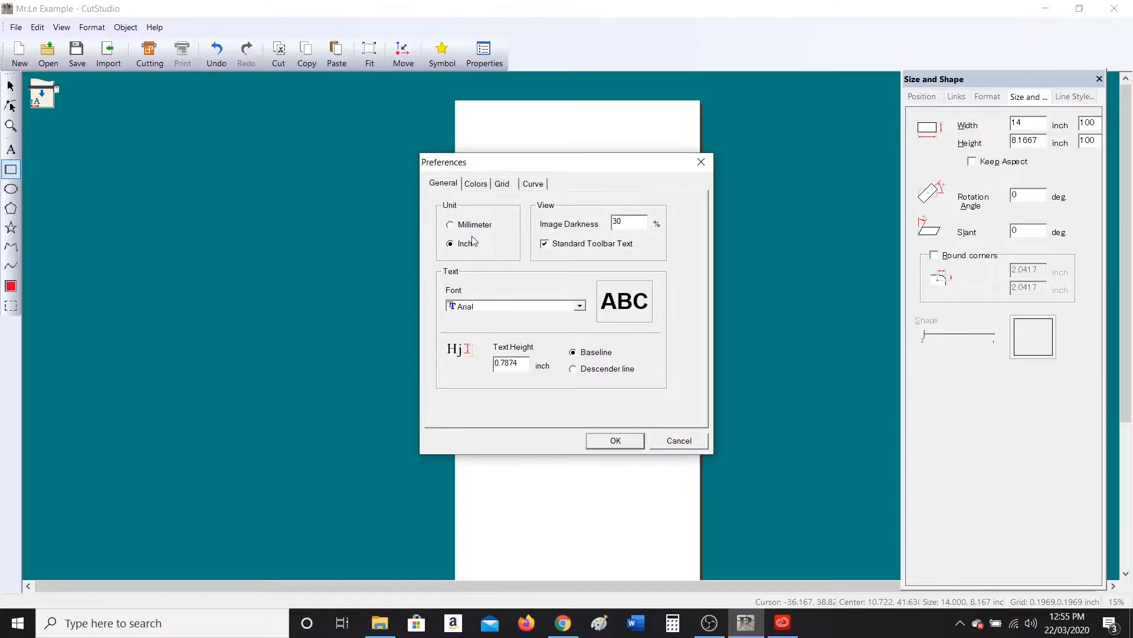
click(503, 183)
click(451, 313)
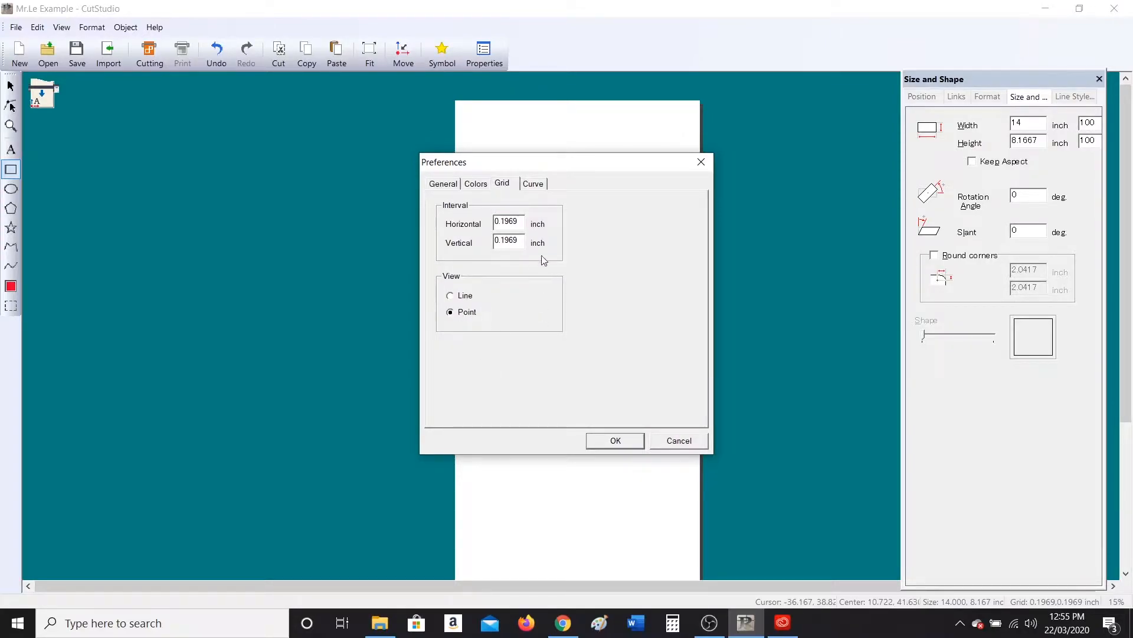
click(541, 185)
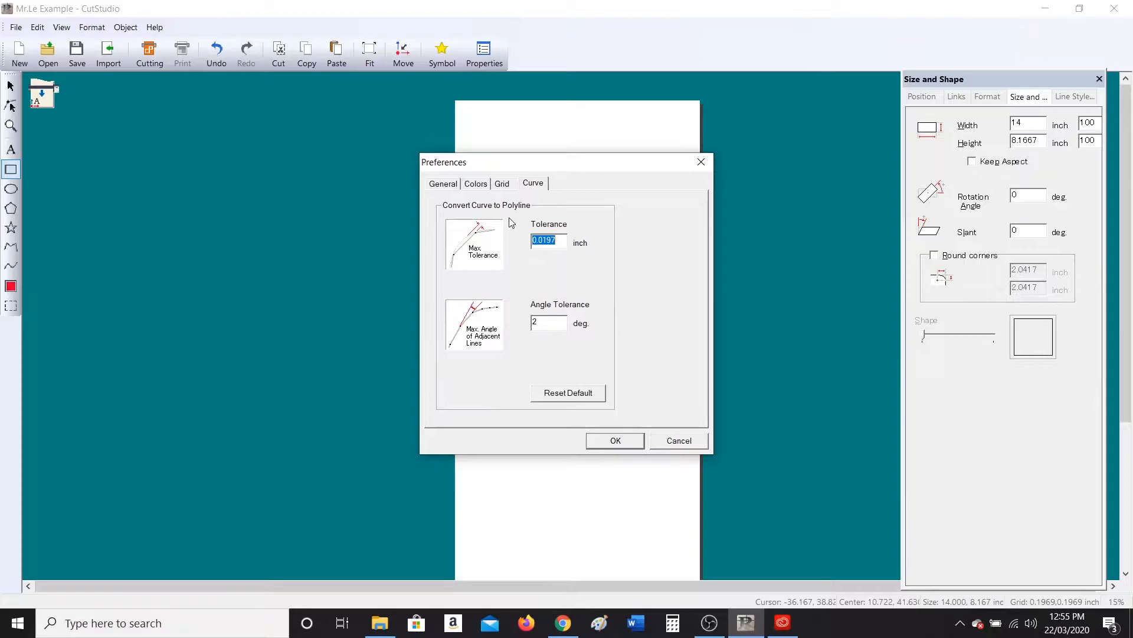
click(486, 185)
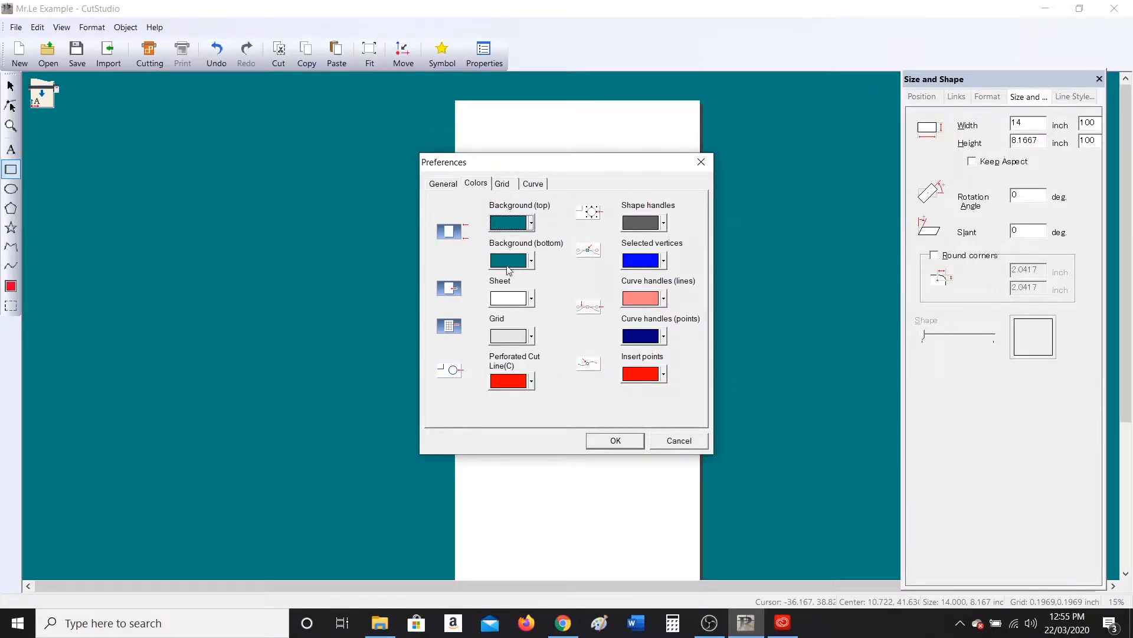
click(445, 186)
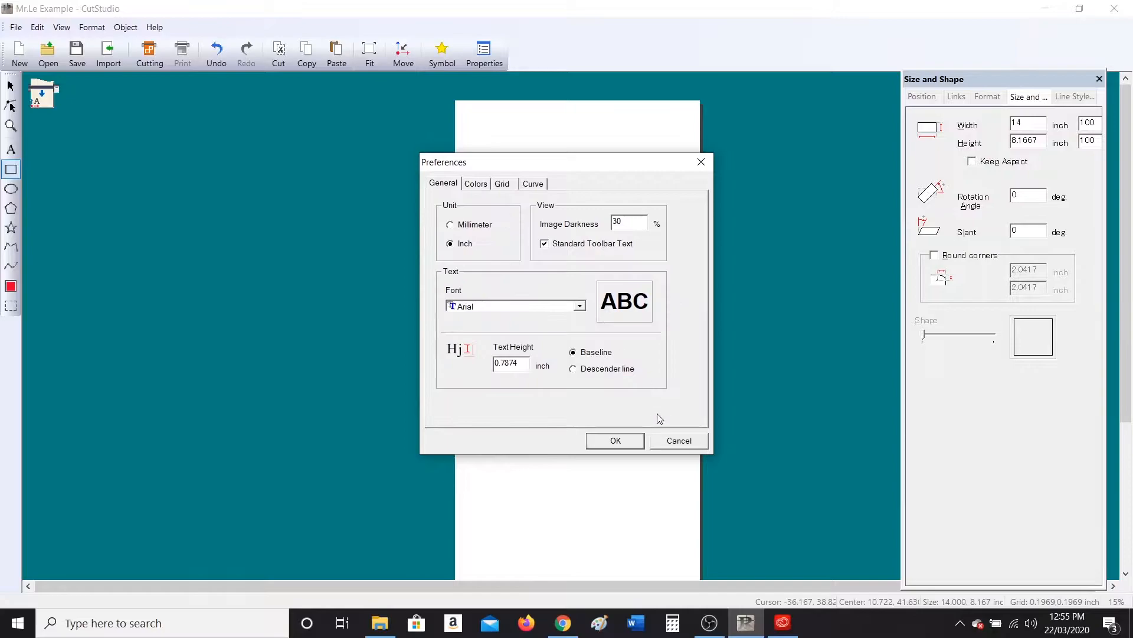
click(616, 441)
Move the rectangle down past the sheet's left edge and delete it
scroll(590, 372, up, 2)
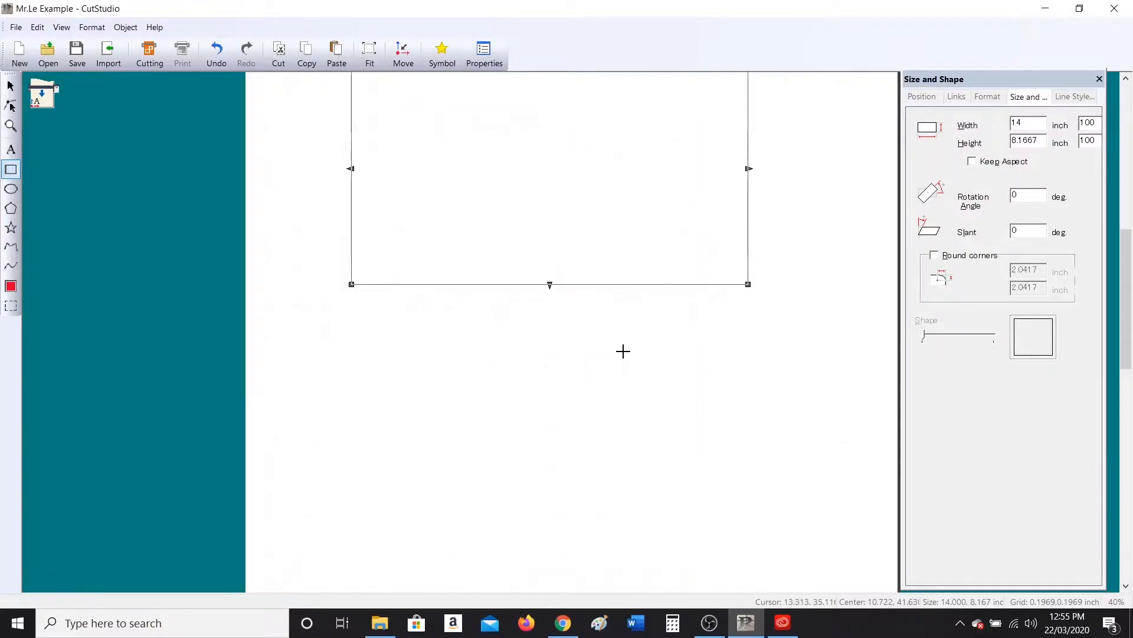
scroll(608, 289, down, 1)
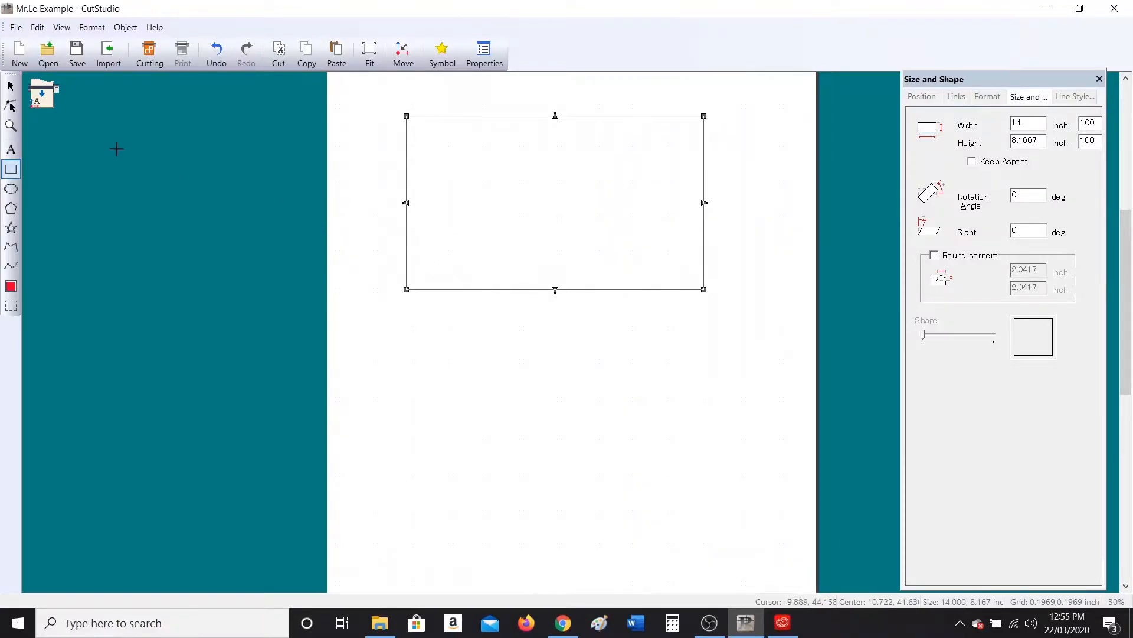
click(11, 85)
drag(529, 238, 432, 402)
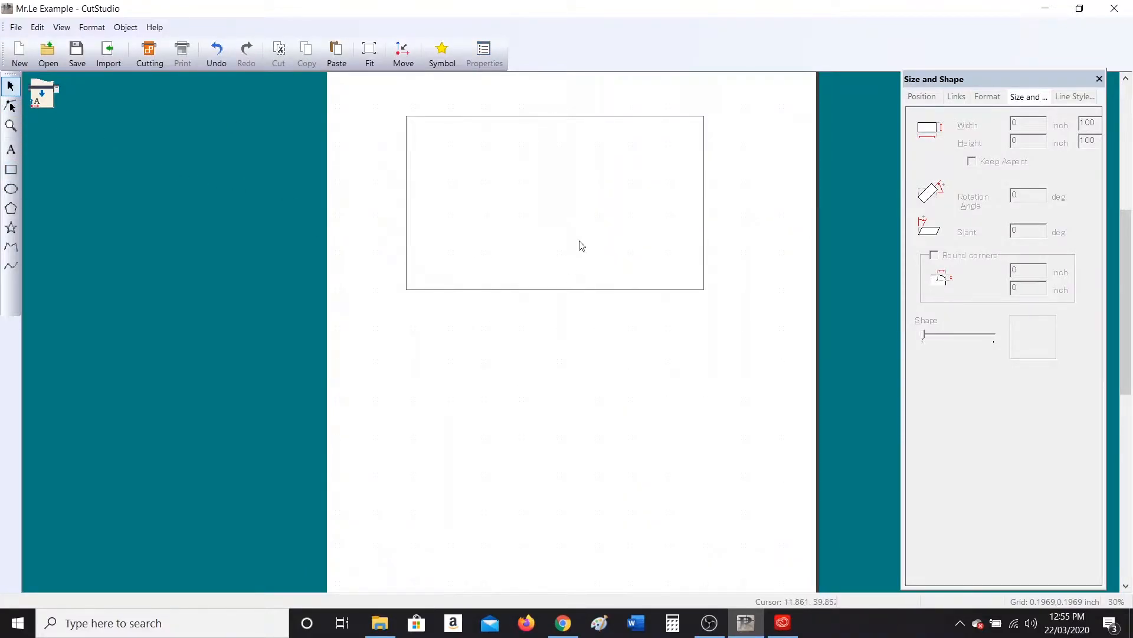
click(575, 289)
drag(583, 290, 494, 420)
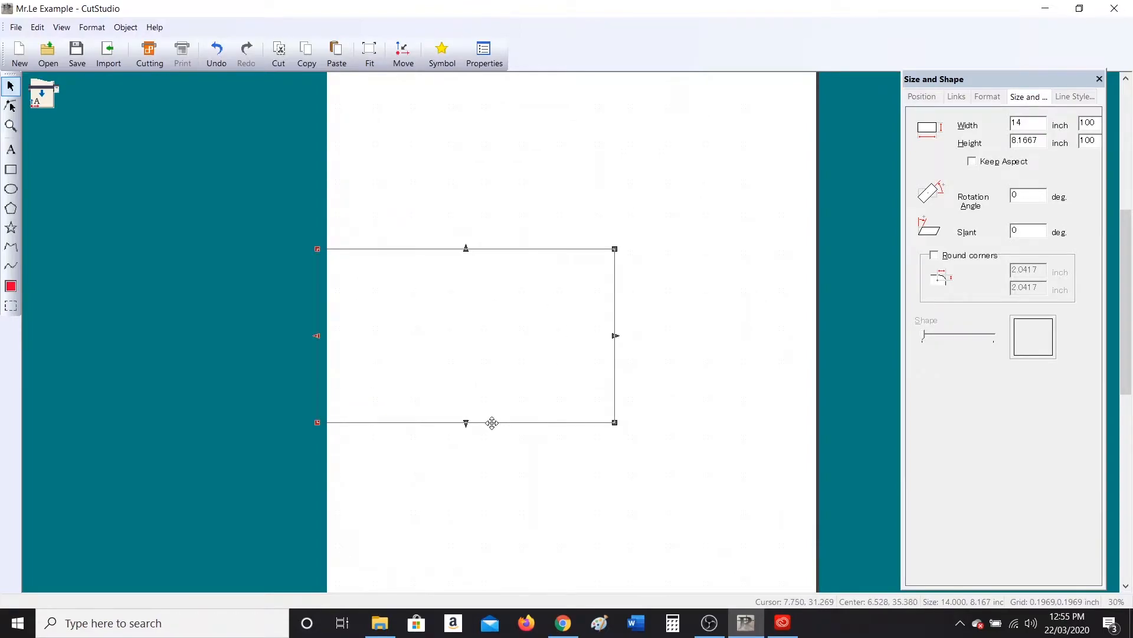
key(Delete)
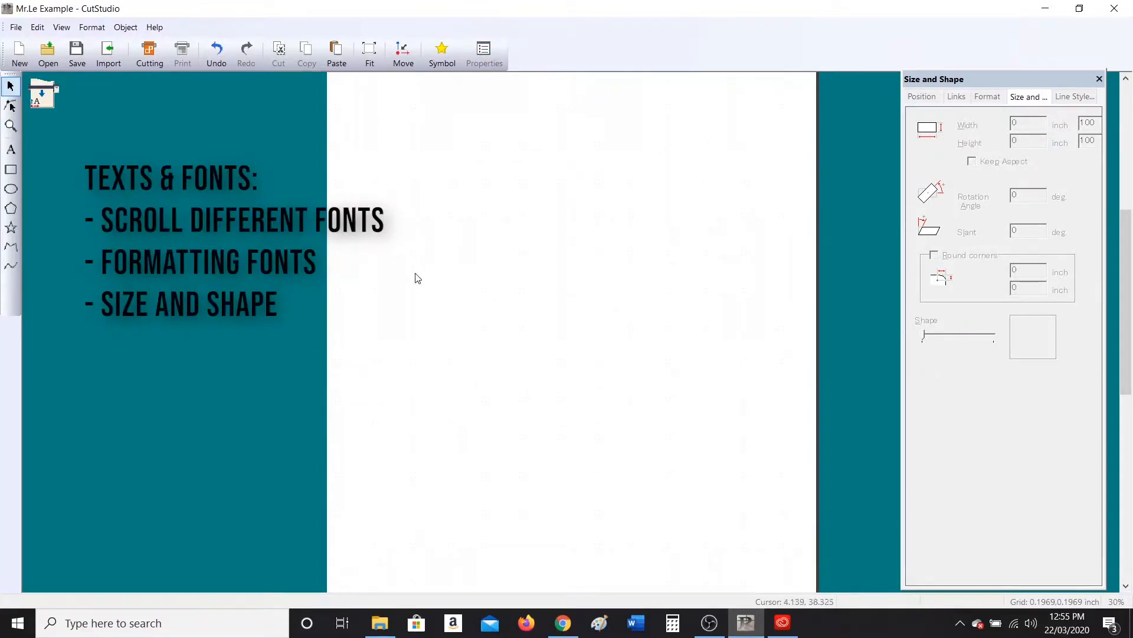
Place a text object with the teacher's name on the left side of the empty sheet
click(11, 150)
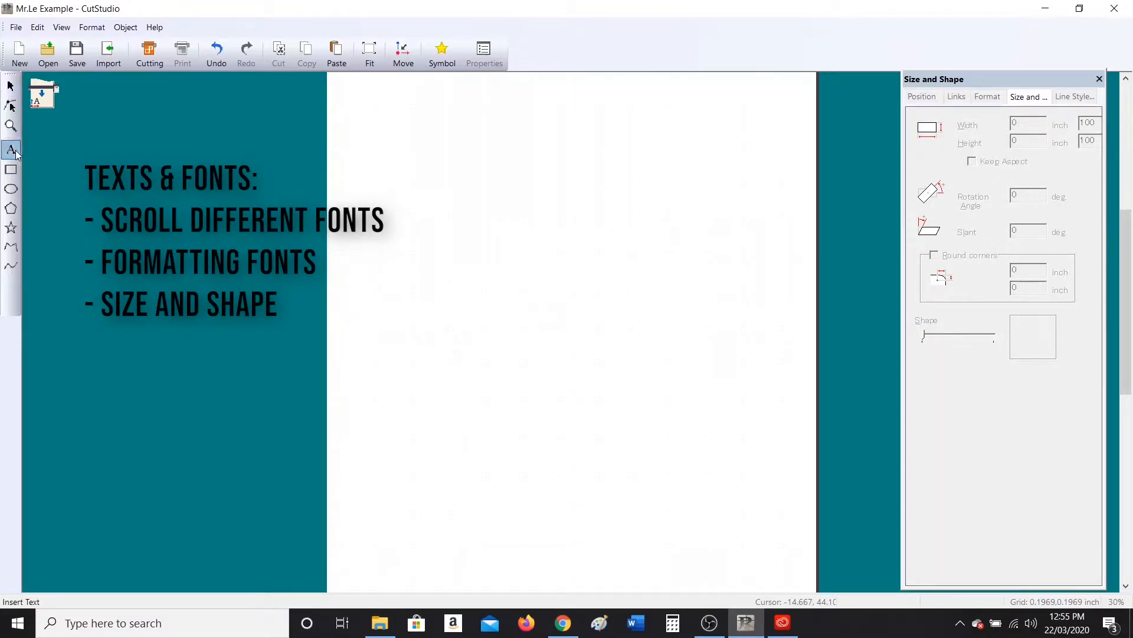
click(423, 376)
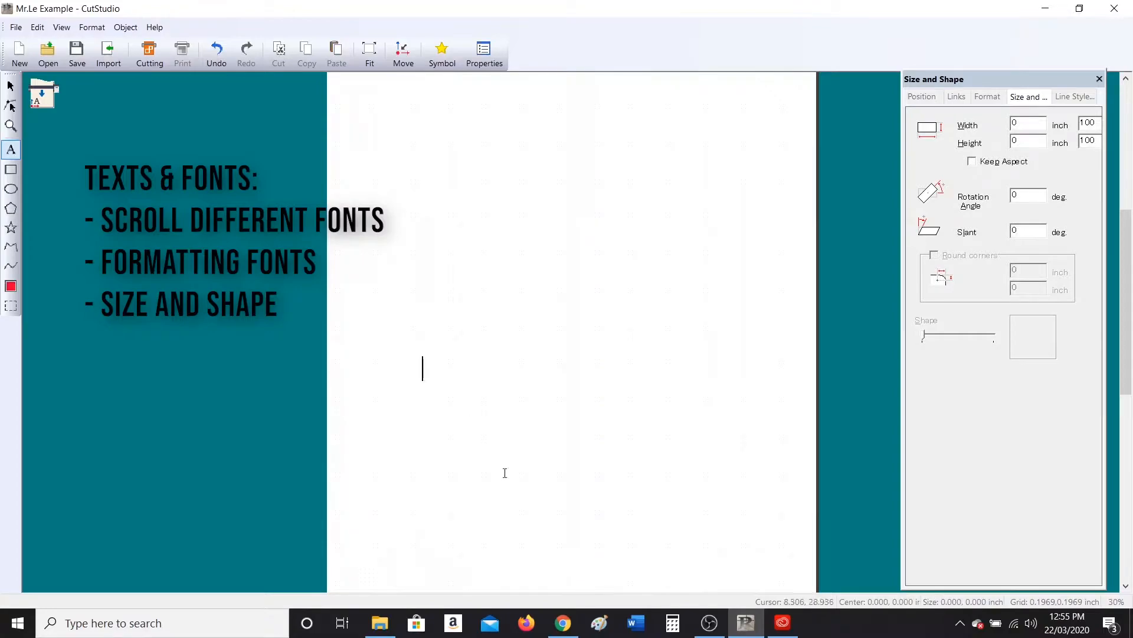
text(Mr.Le)
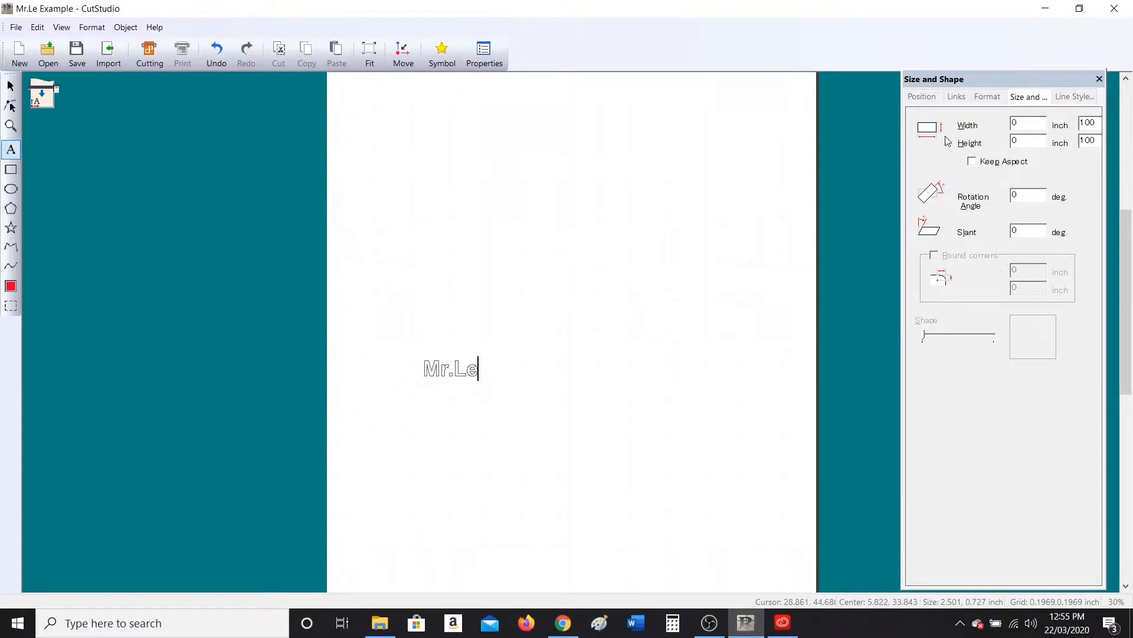
Review the text's Position, Links, Format, Size and Shape, and Line Style and Color properties, and close the properties window
drag(953, 81, 889, 97)
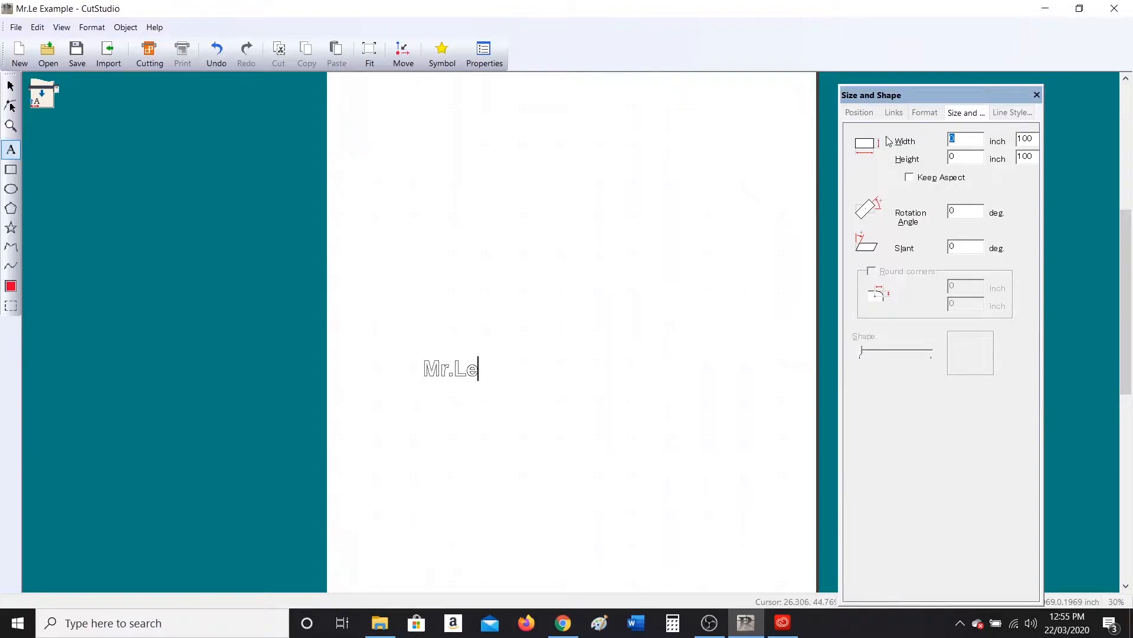
click(871, 114)
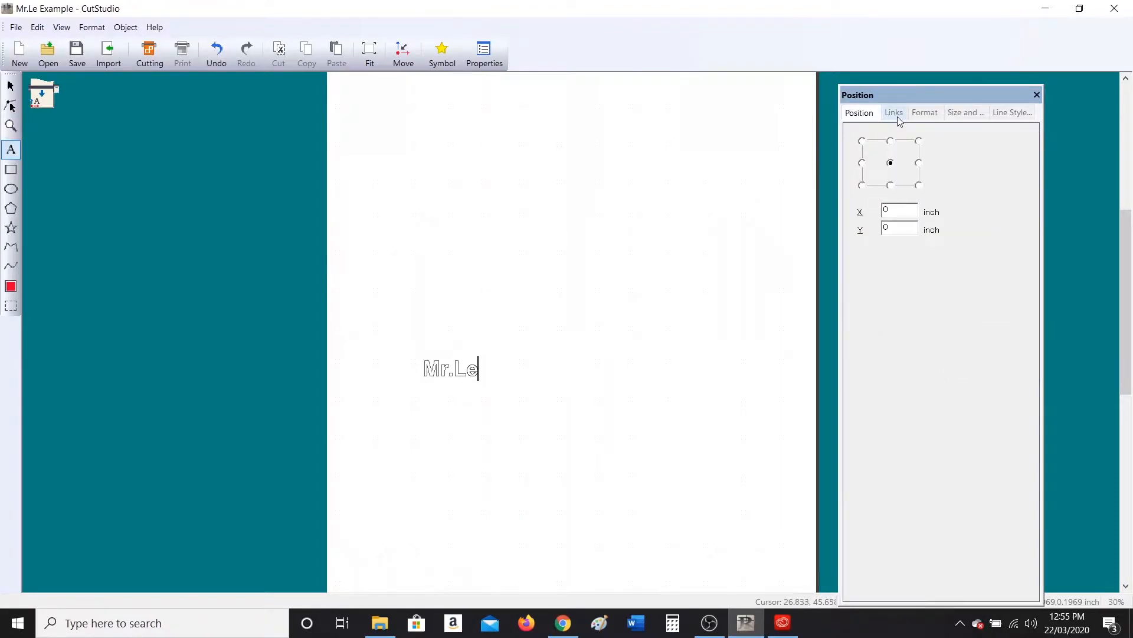
click(892, 117)
click(923, 116)
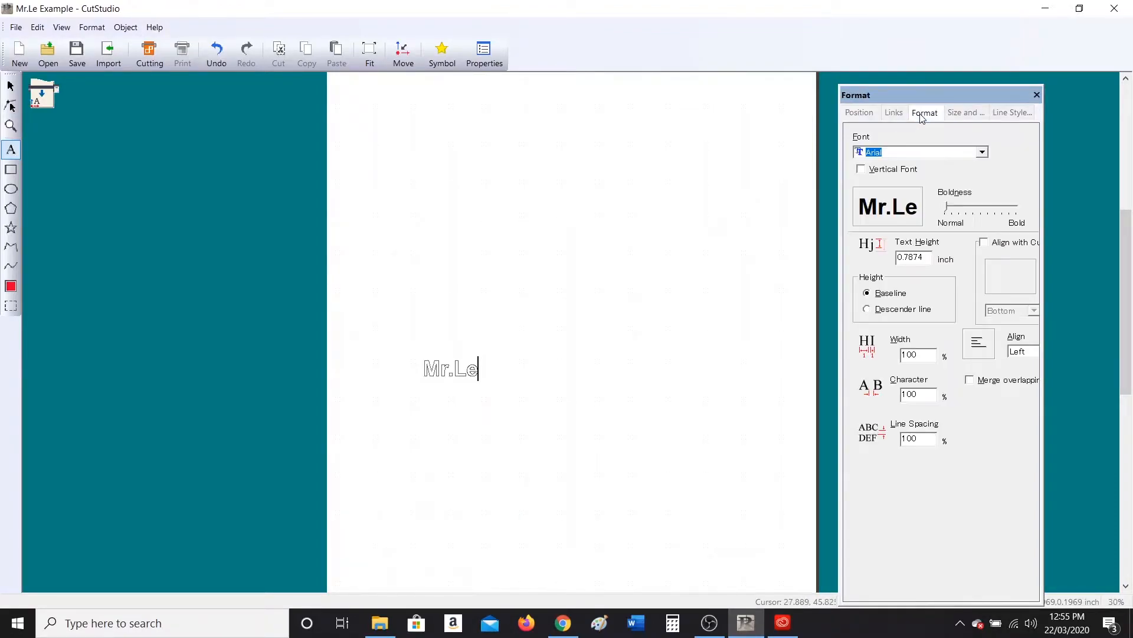
click(958, 115)
click(1010, 113)
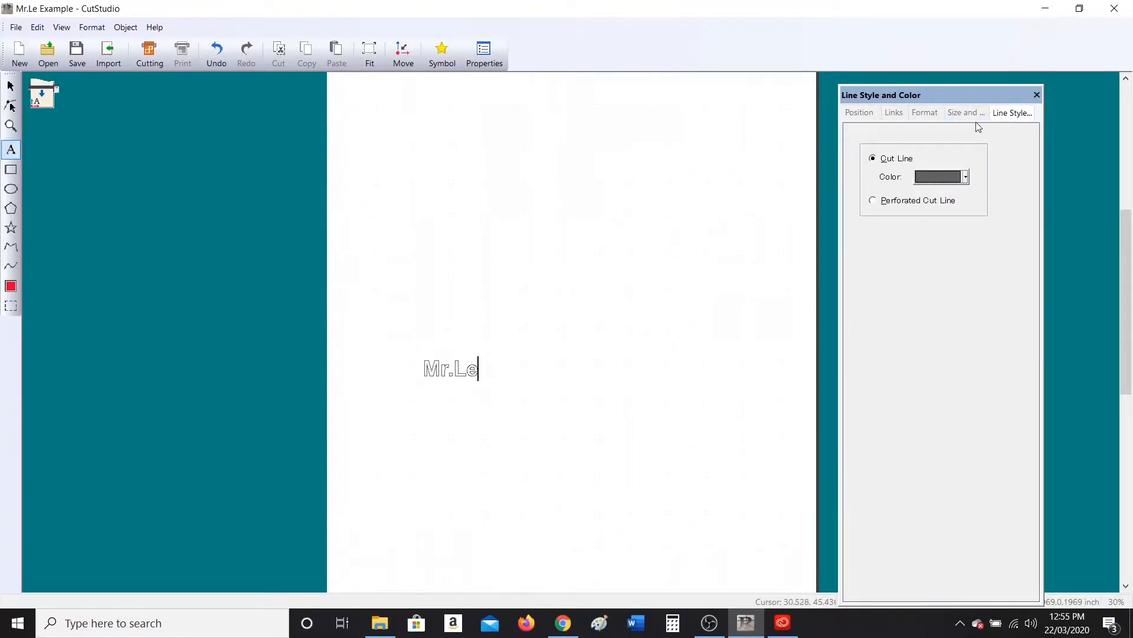
click(1037, 95)
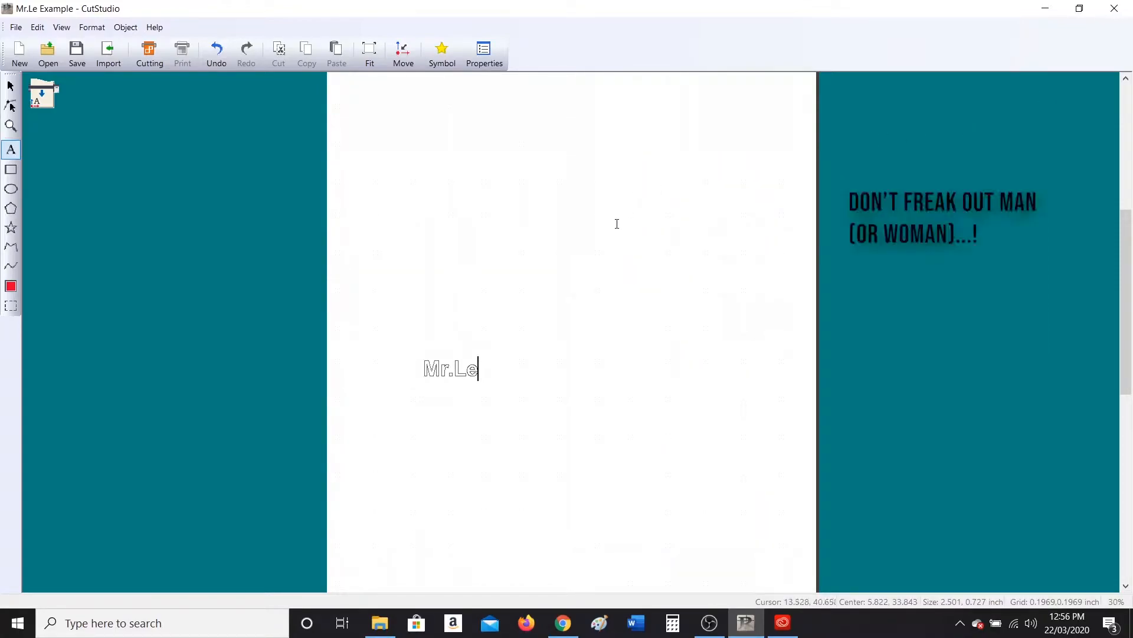
Reopen the object properties, detach Size and Shape, Format, and Line Style and Color as separate windows, and close the first two
click(483, 59)
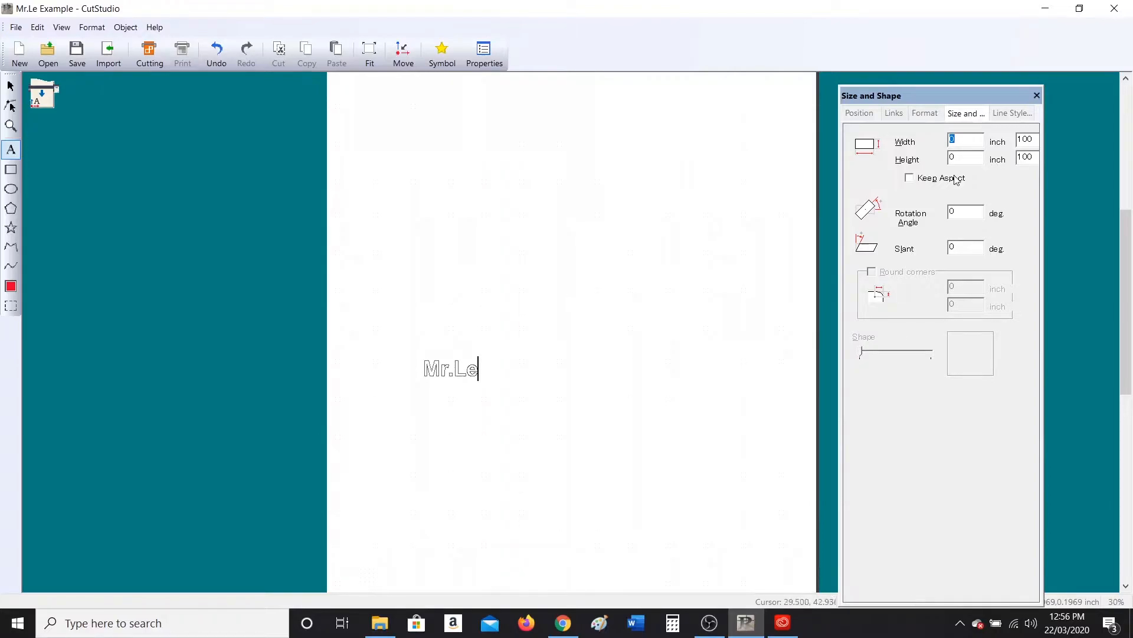
drag(966, 114, 637, 174)
drag(920, 113, 711, 97)
click(948, 115)
drag(949, 115, 986, 37)
drag(763, 85, 617, 117)
click(756, 115)
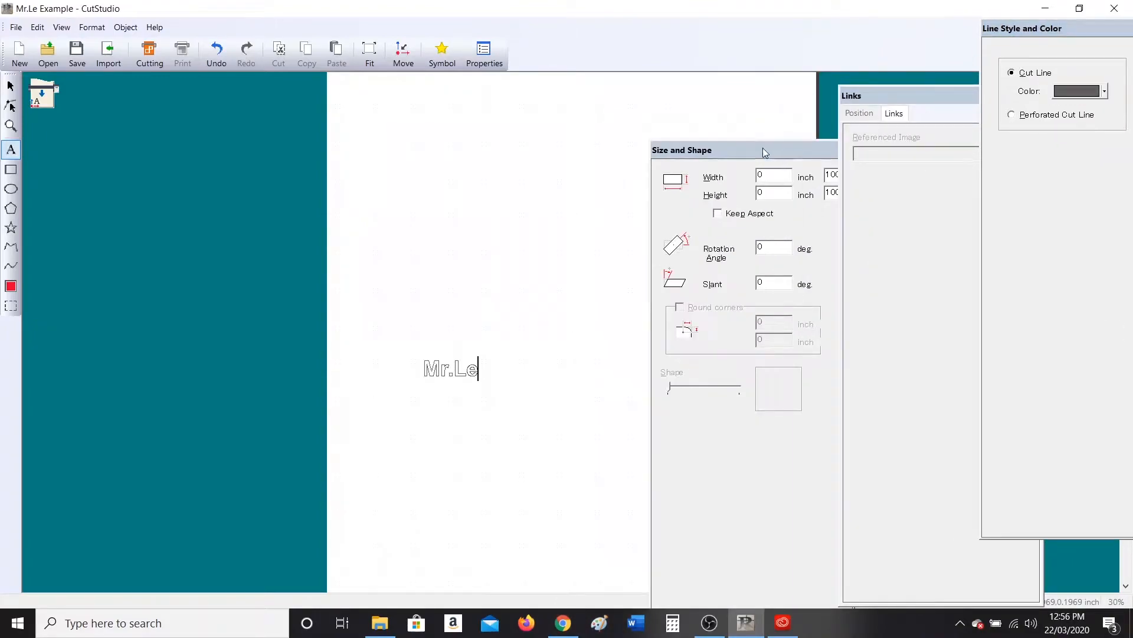
click(756, 152)
Regroup the Line Style and Color, Size and Shape, and Format windows into one properties window, and widen it until all page names fit
drag(1045, 25, 1034, 96)
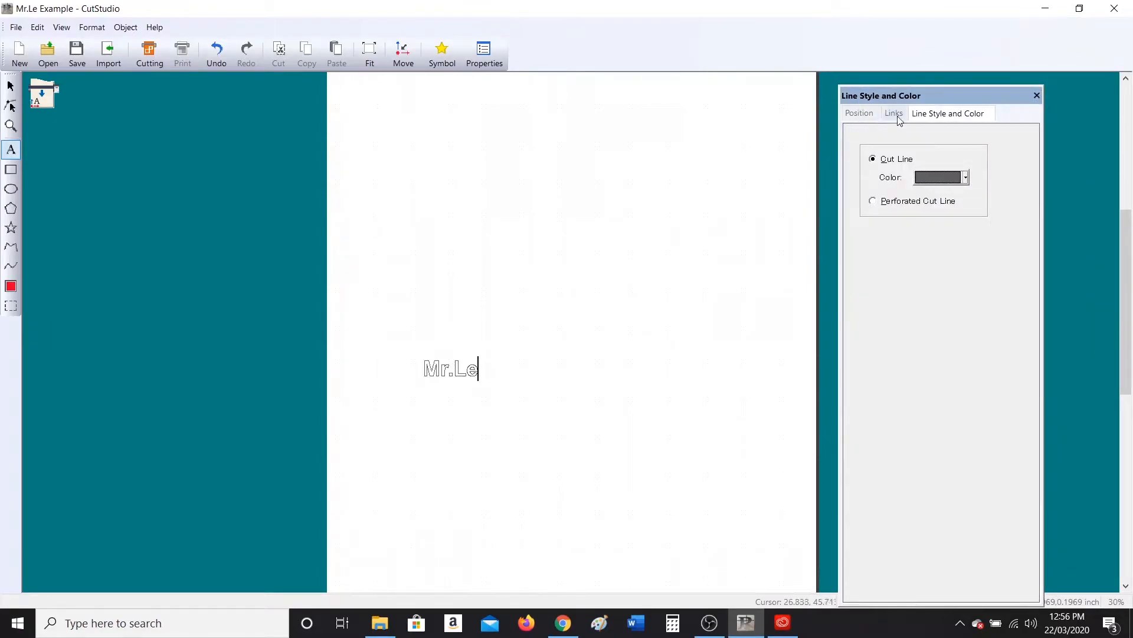
click(493, 65)
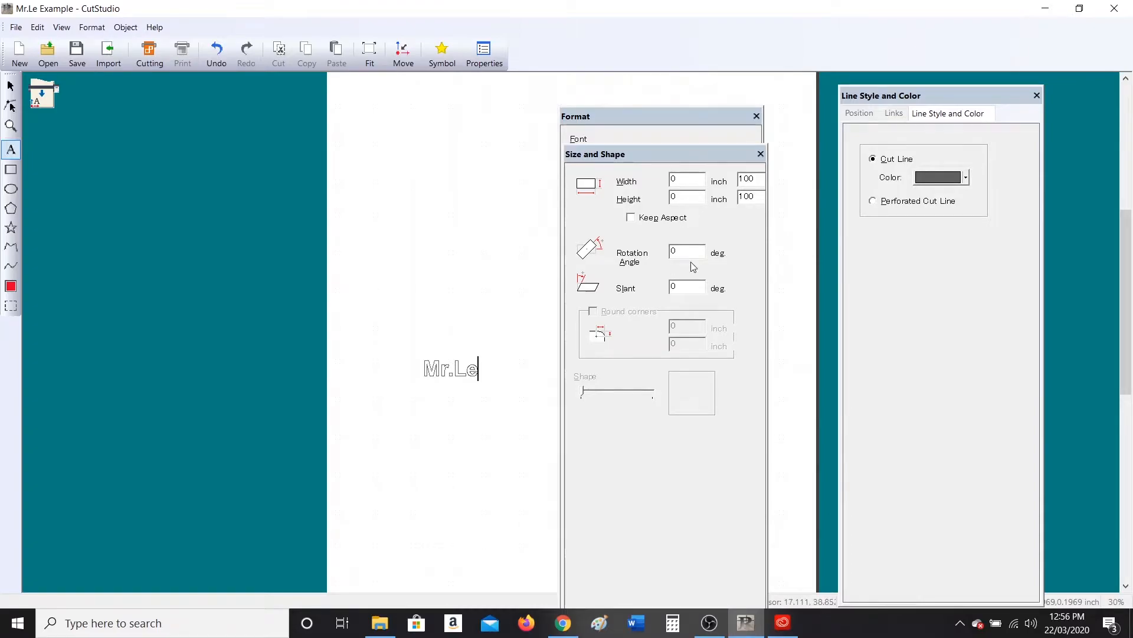
drag(671, 155, 929, 112)
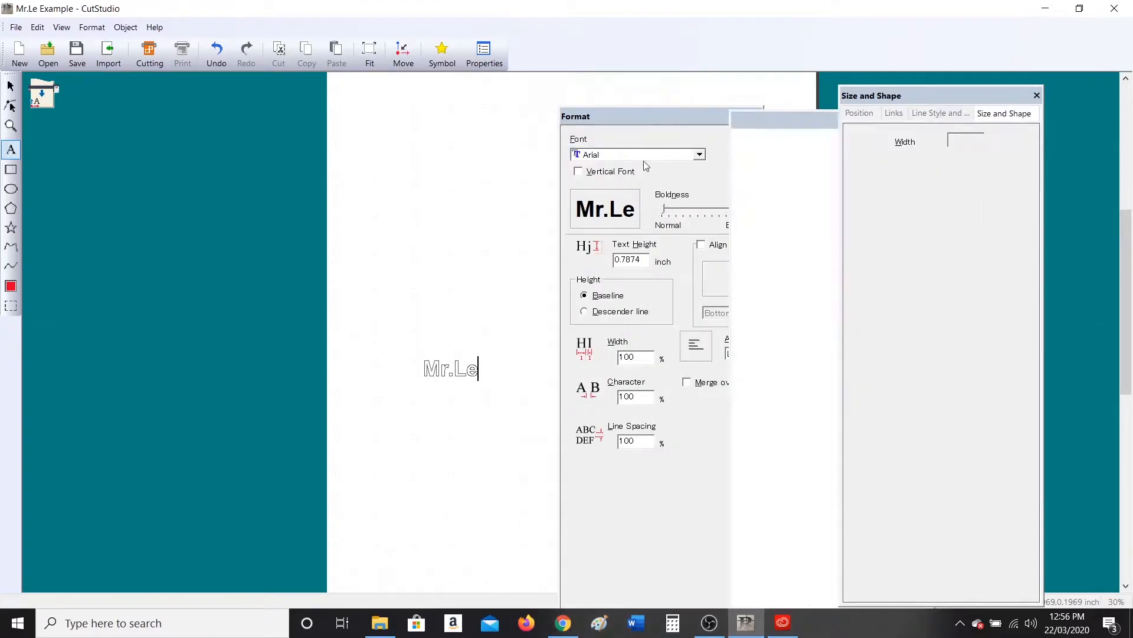
drag(637, 118, 871, 121)
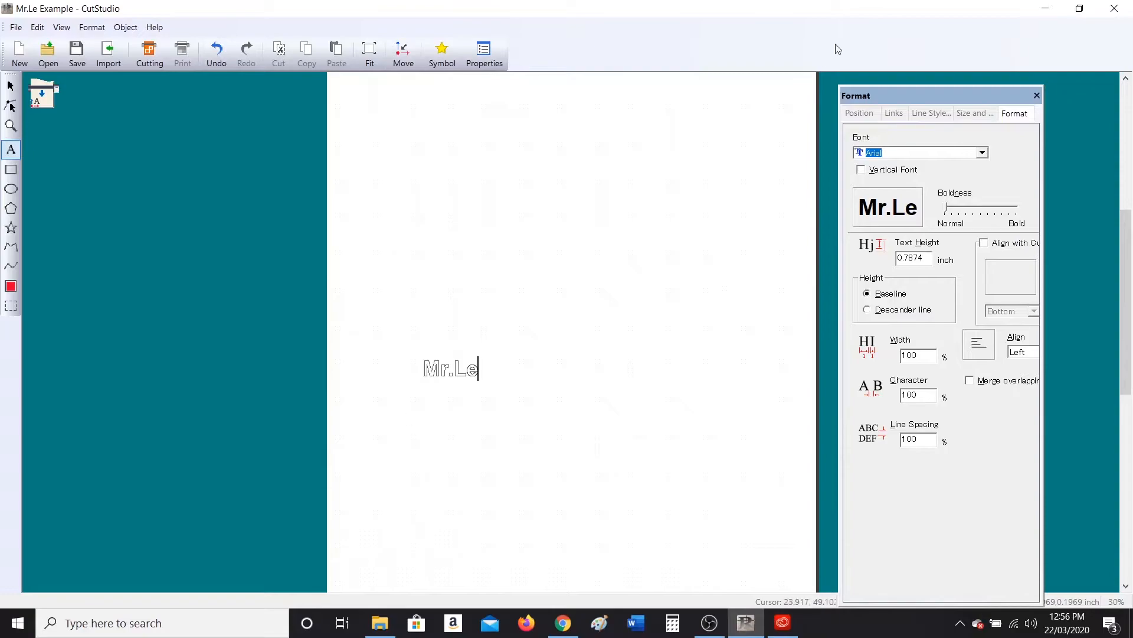
drag(868, 95, 849, 86)
drag(1038, 209, 1109, 204)
drag(1005, 95, 1012, 93)
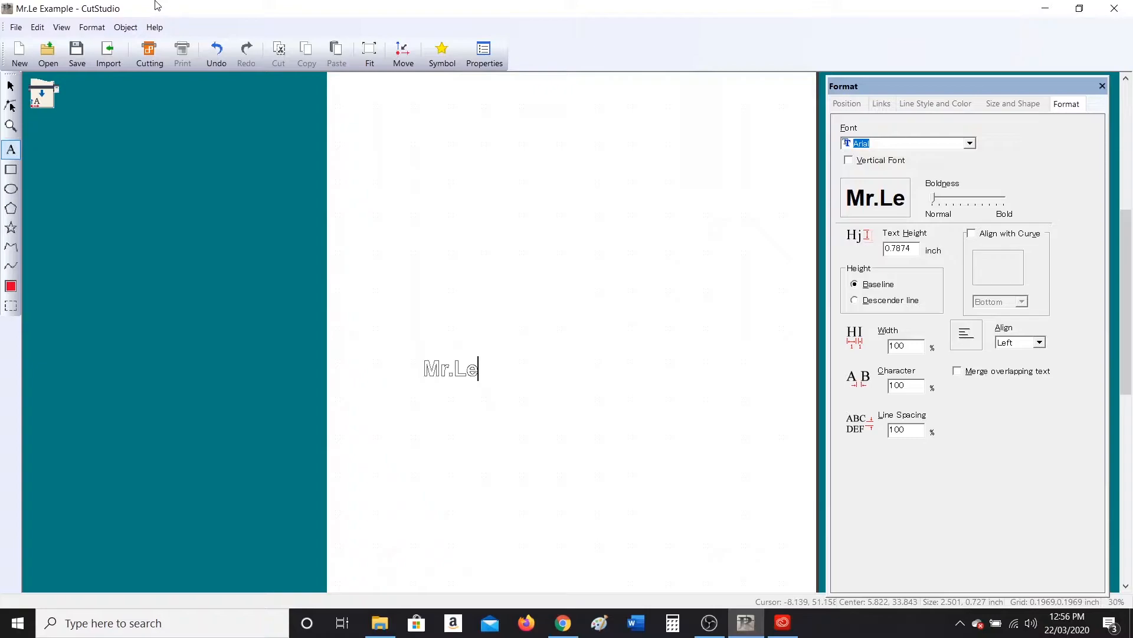
Enlarge the name text to about 14.8 by 4.8 inches and position it across the middle of the sheet
click(10, 86)
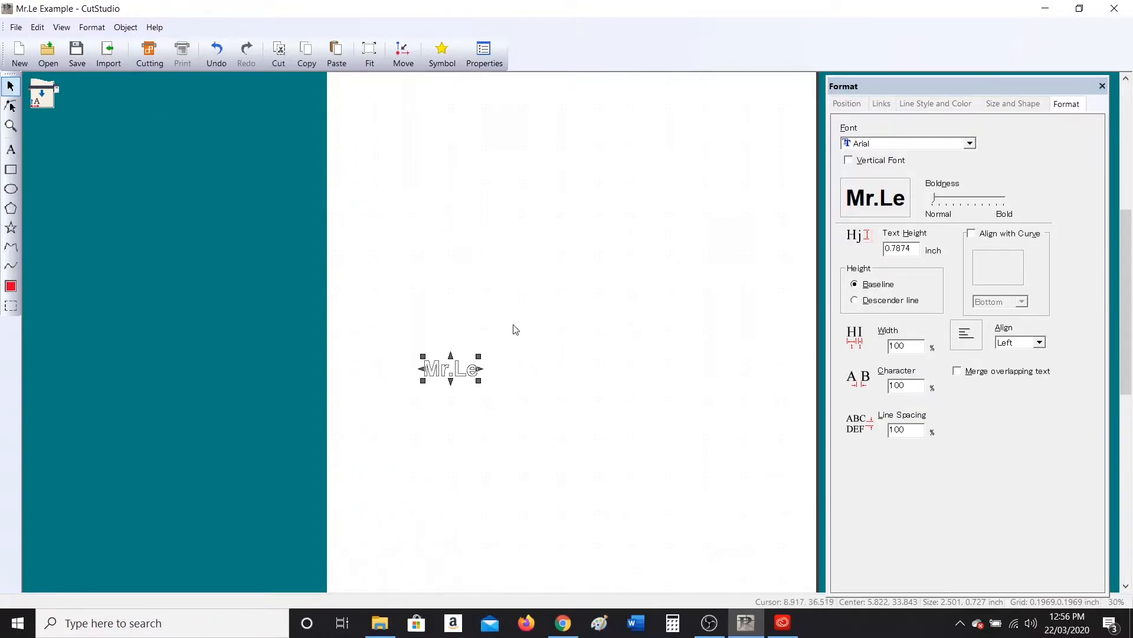
drag(480, 382, 647, 455)
drag(579, 392, 498, 236)
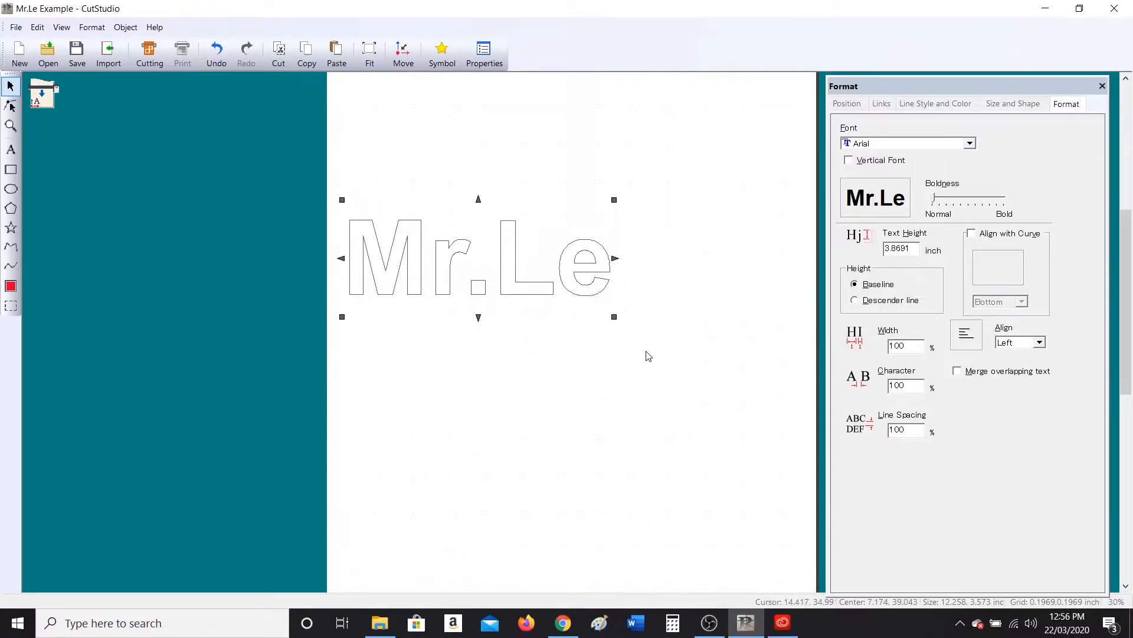
drag(577, 262, 605, 317)
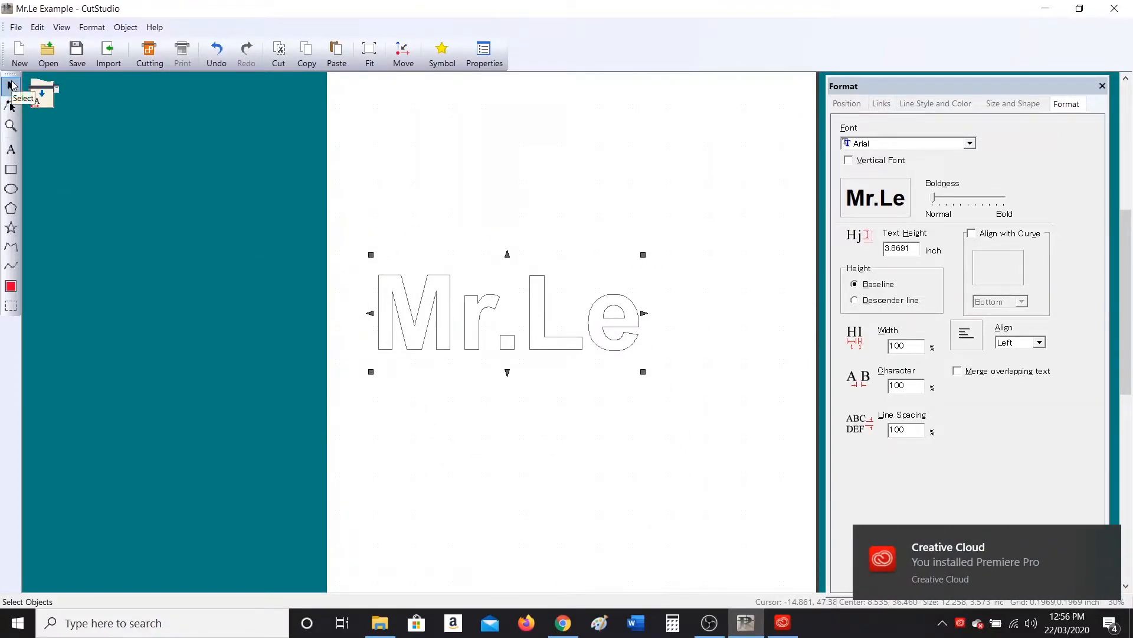
drag(534, 315, 530, 288)
drag(642, 344, 695, 384)
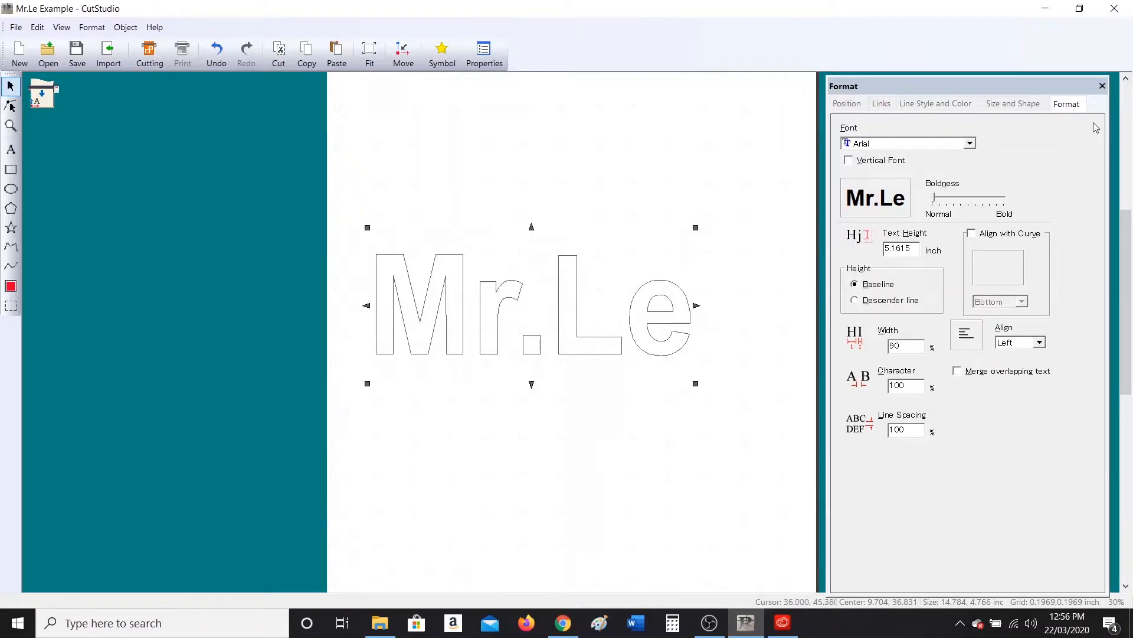
Preview the available fonts one after another on the name text, starting from Arial Baltic, and set the font to Dopestyle
click(878, 146)
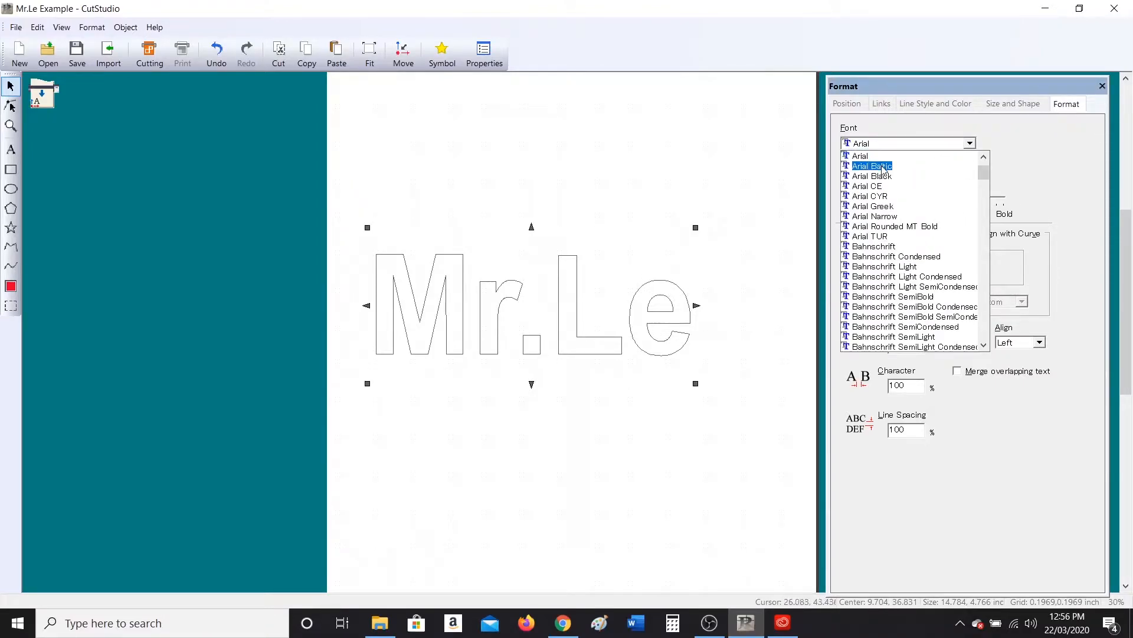
click(872, 166)
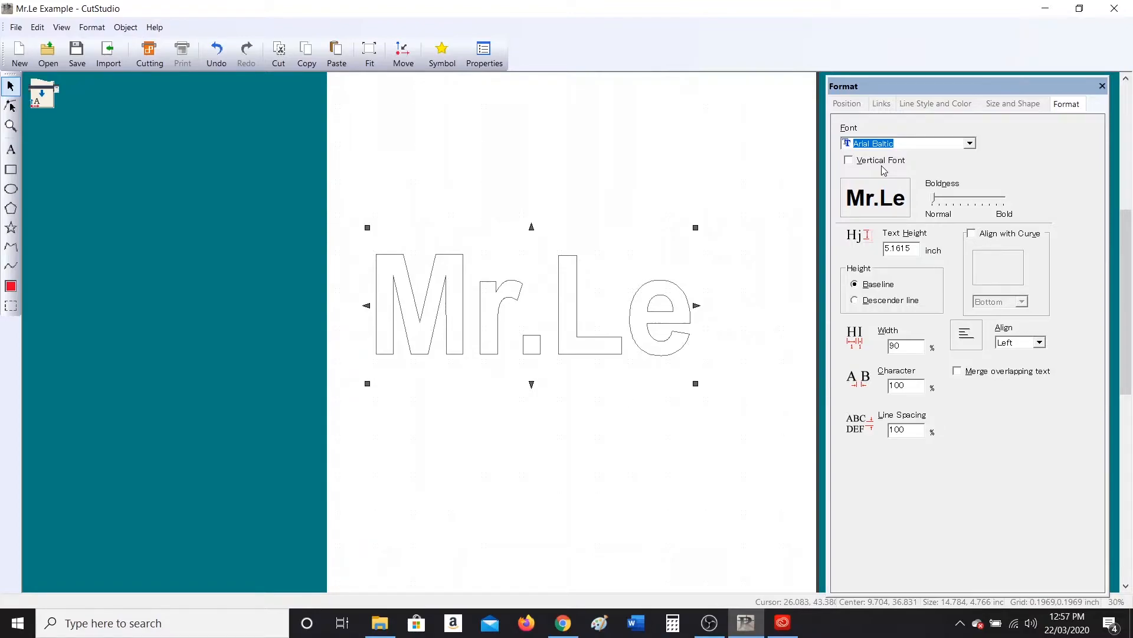
key(Down)
key(Down)
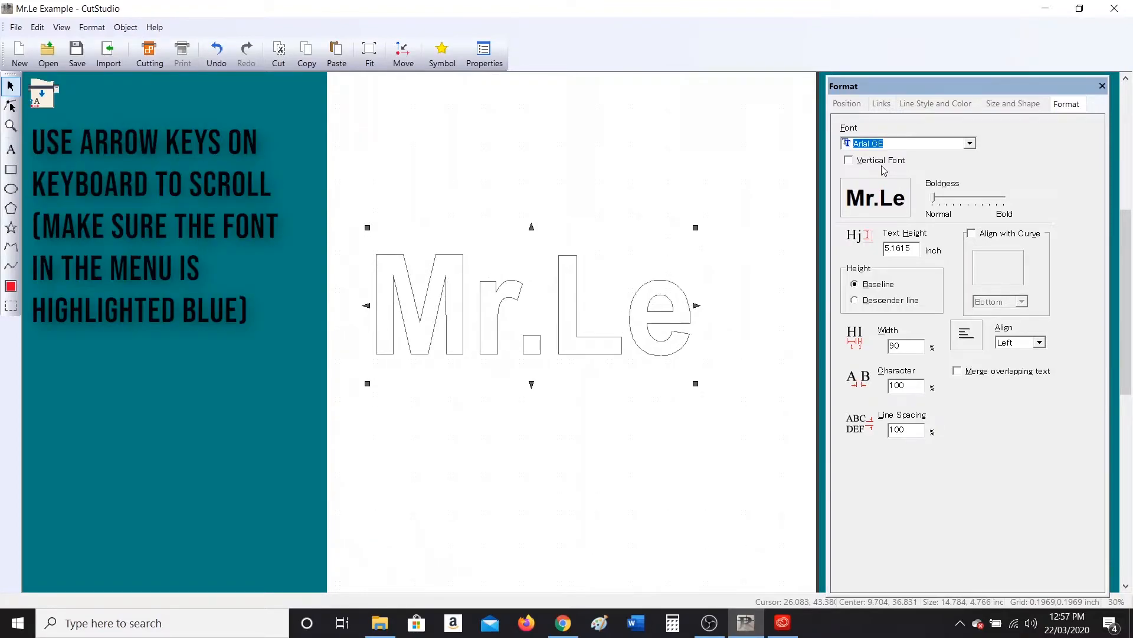
key(Down)
key(Down)
key(Down)
key(Down)
key(Down)
key(Down)
key(Down)
key(Down)
key(Down)
key(Down)
key(Down)
key(Down)
key(Down)
key(Down)
key(Down)
key(Down)
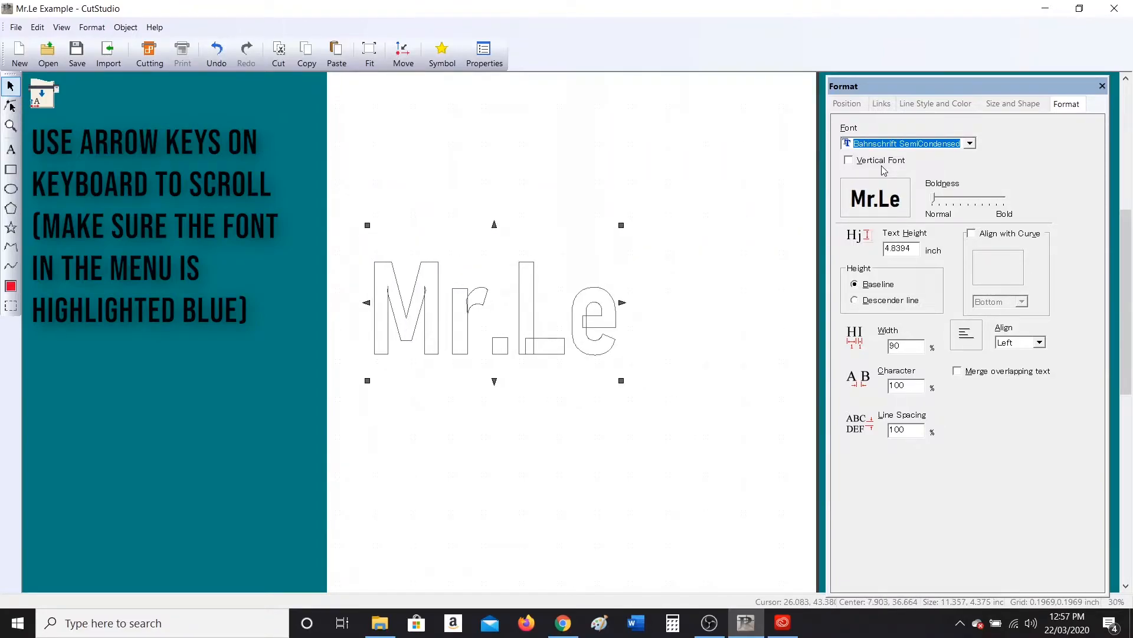
key(Down)
key(Down)
key(Down)
key(Down)
key(Down)
key(Down)
key(Down)
key(Down)
key(Down)
key(Down)
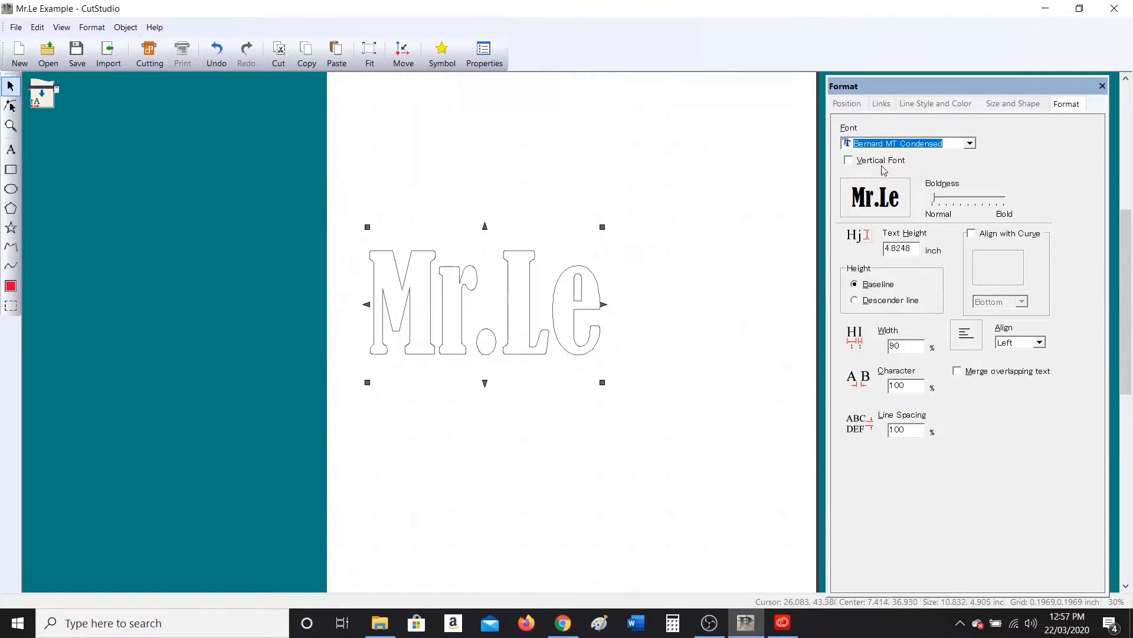
key(Down)
key(Down)
key(Down)
key(Down)
key(Down)
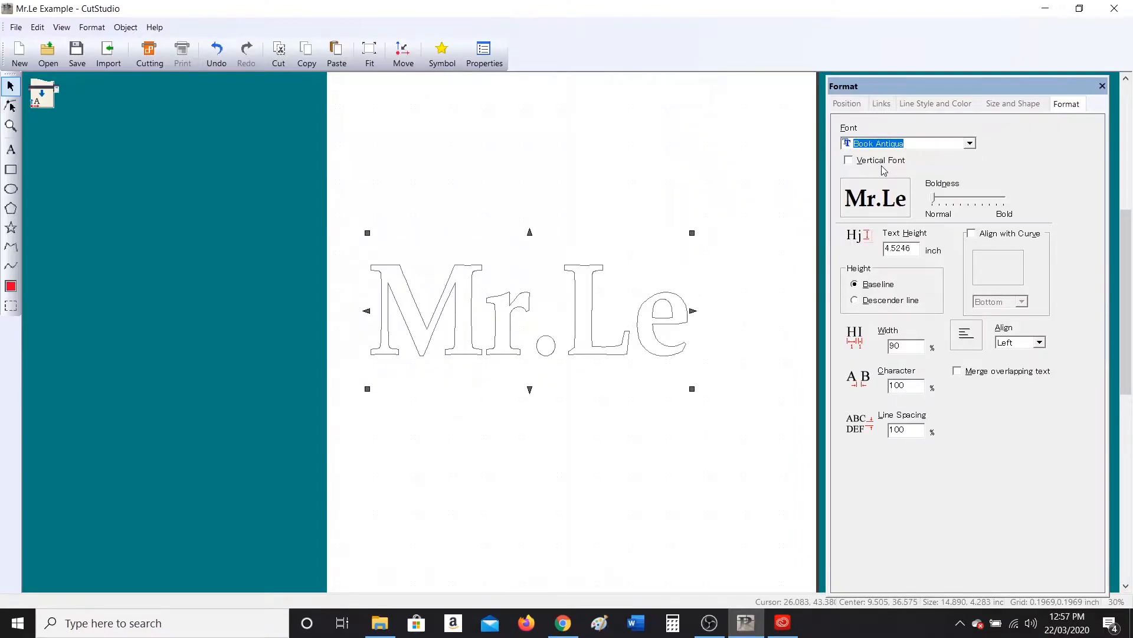
key(Down)
key(Down)
key(Down)
key(Down)
key(Down)
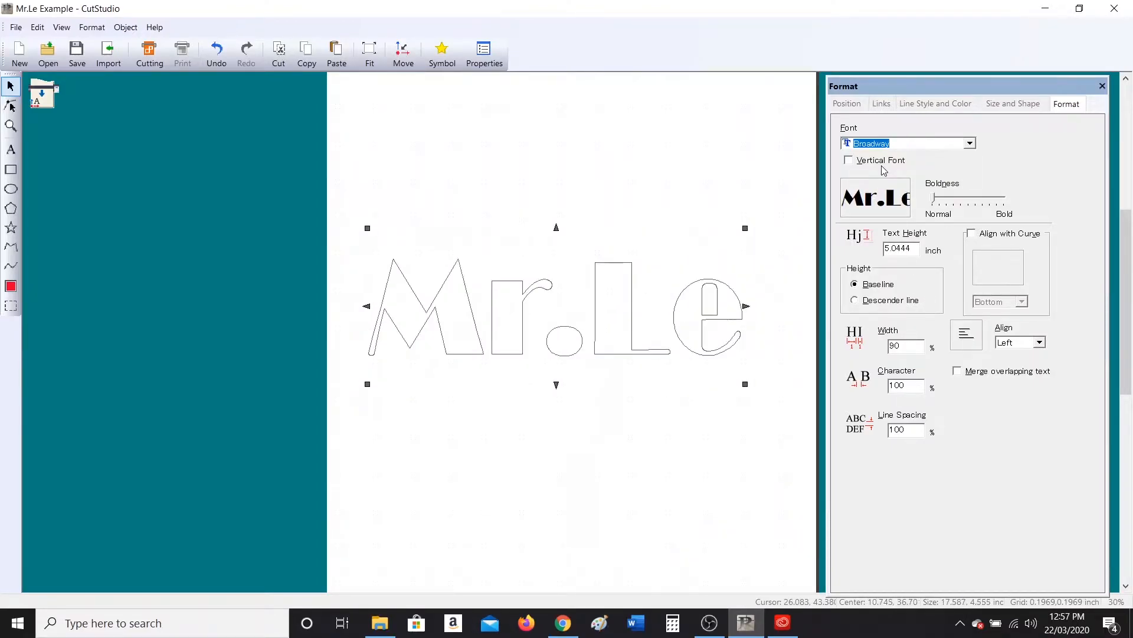
key(Down)
key(Down)
key(Down)
key(Down)
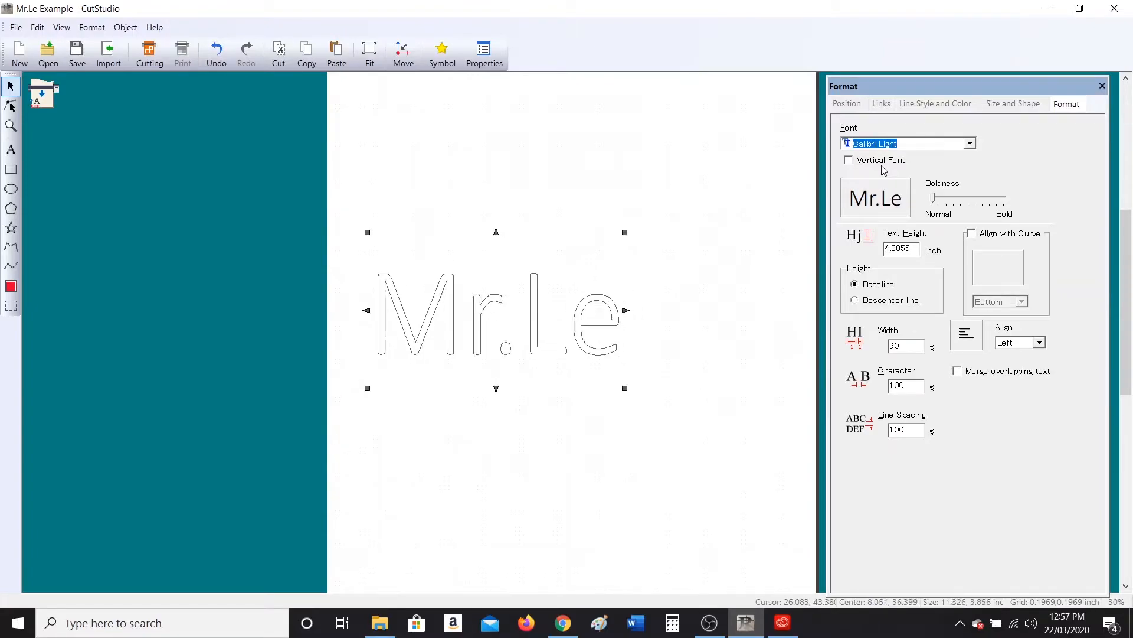
key(Down)
key(Down)
key(Down)
key(Down)
key(Down)
key(Down)
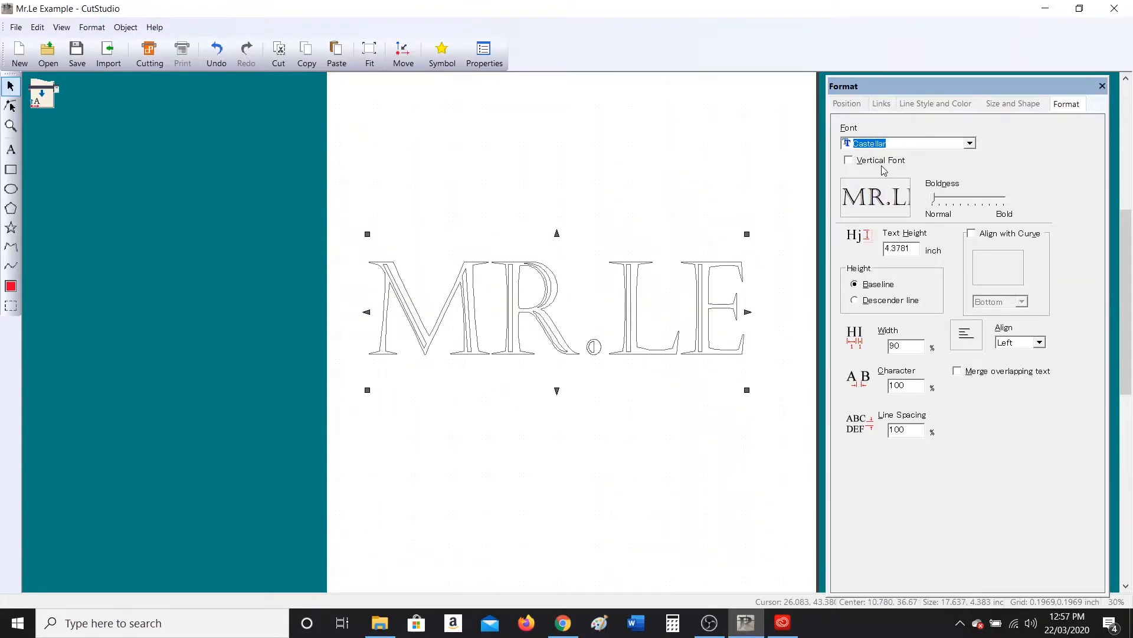
key(Down)
key(Down)
key(Down)
key(Down)
key(Down)
key(Down)
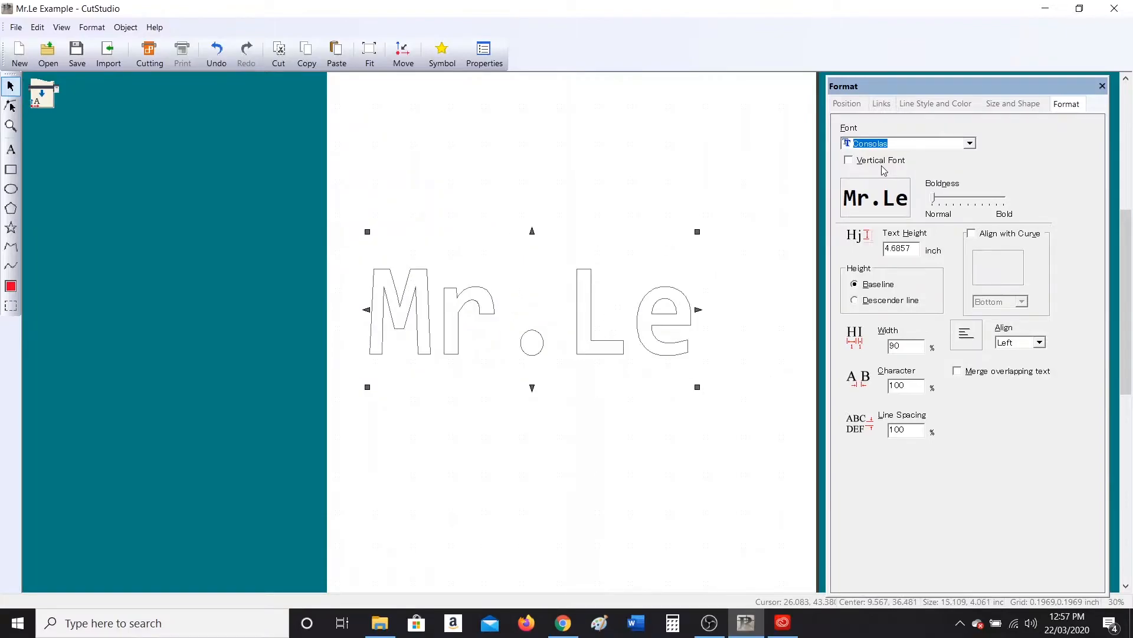
key(Down)
key(Down)
key(Down)
key(Down)
key(Down)
key(Down)
key(Down)
key(Down)
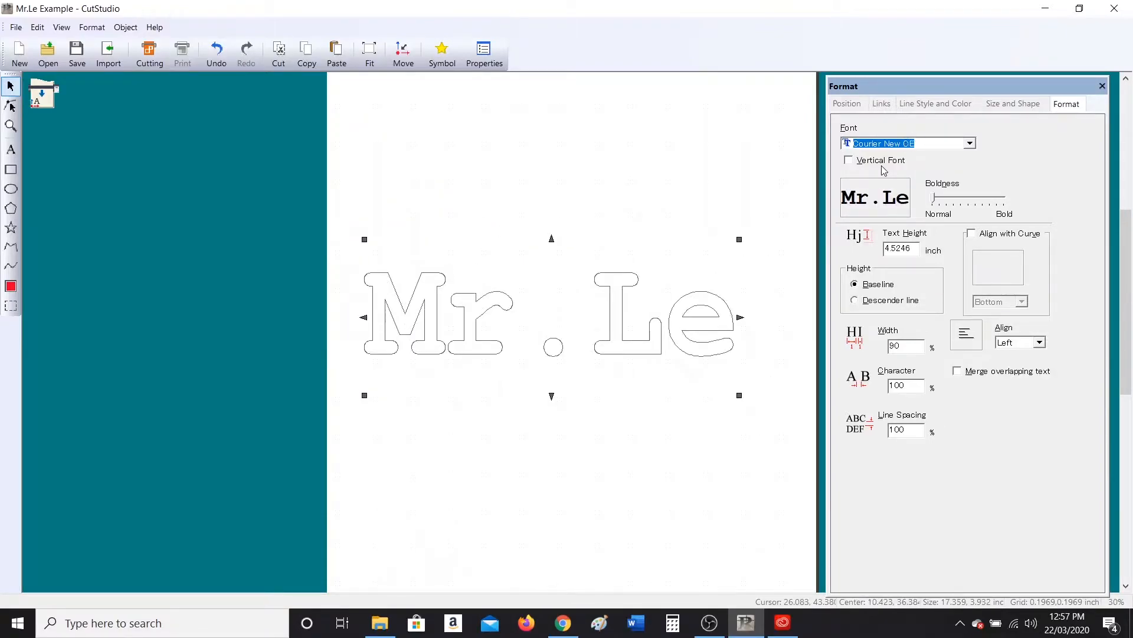
key(Down)
key(Down)
key(Up)
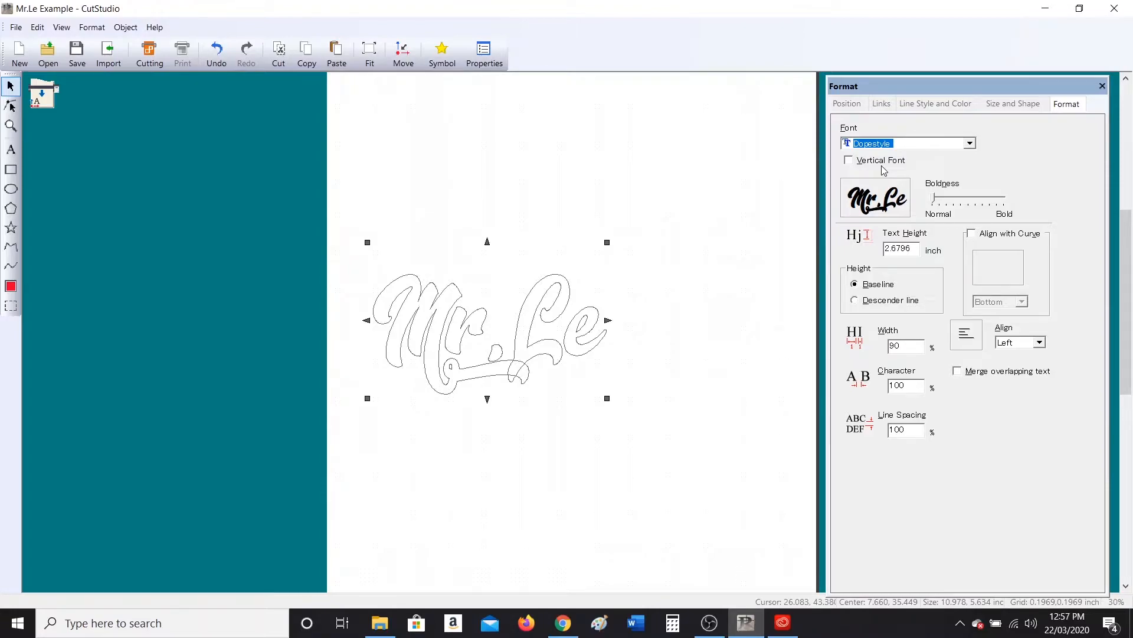
Enlarge the Dopestyle name text to about 14.5 by 7 inches and reposition it near the middle of the sheet
drag(558, 312, 571, 249)
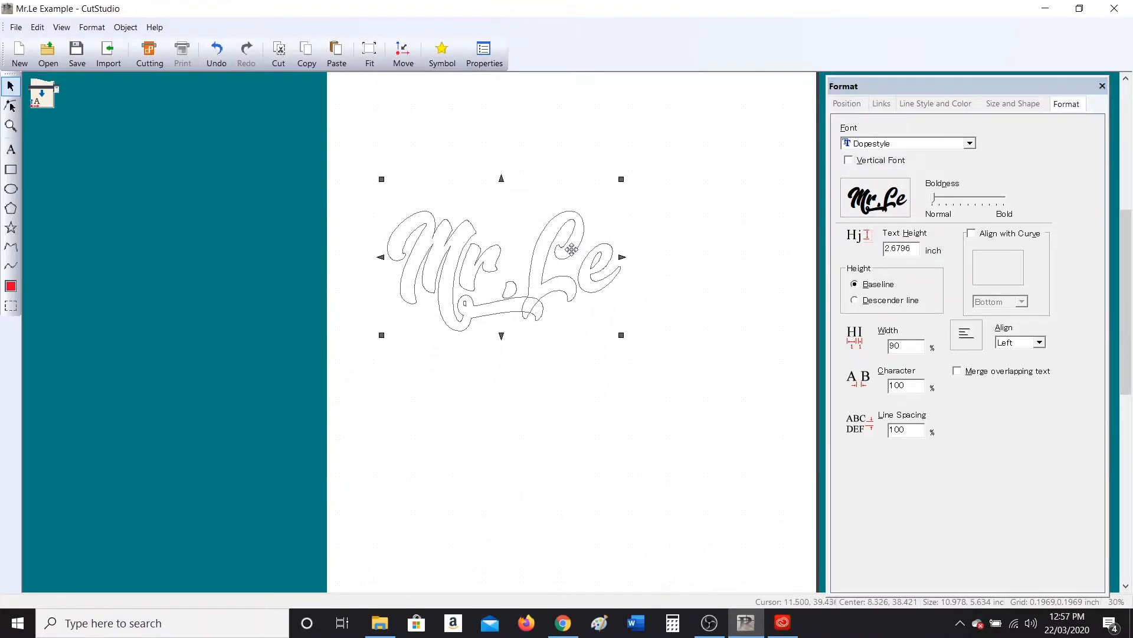
drag(621, 334, 698, 371)
drag(585, 271, 571, 294)
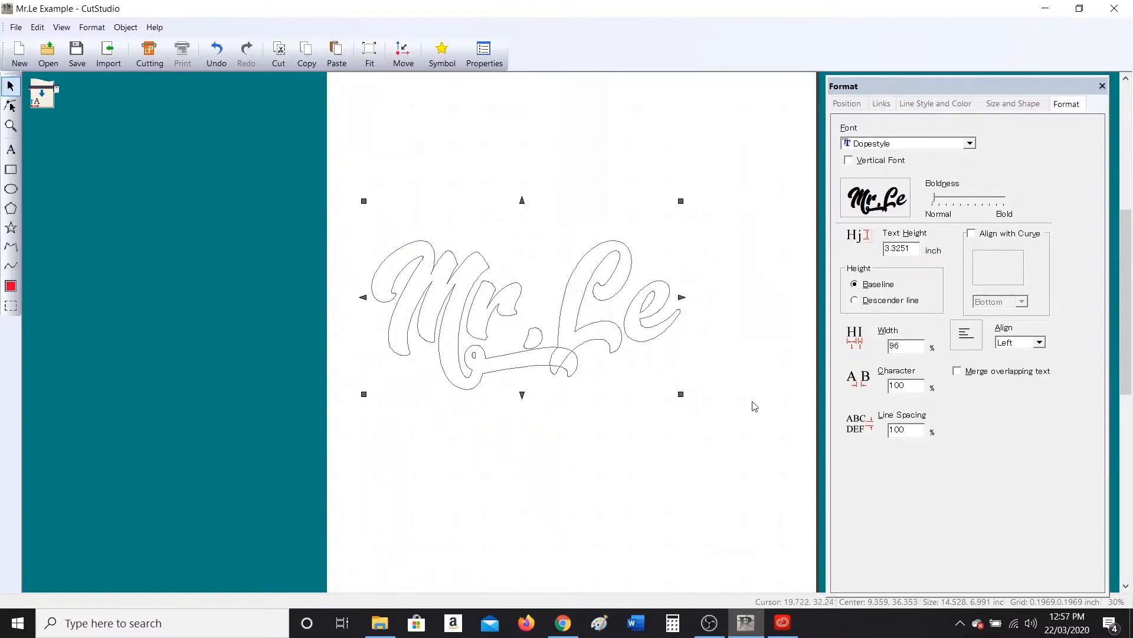
Switch to Chrome, load dafont.com in the DaFont tab to view its downloadable fonts, and return to CutStudio
click(566, 621)
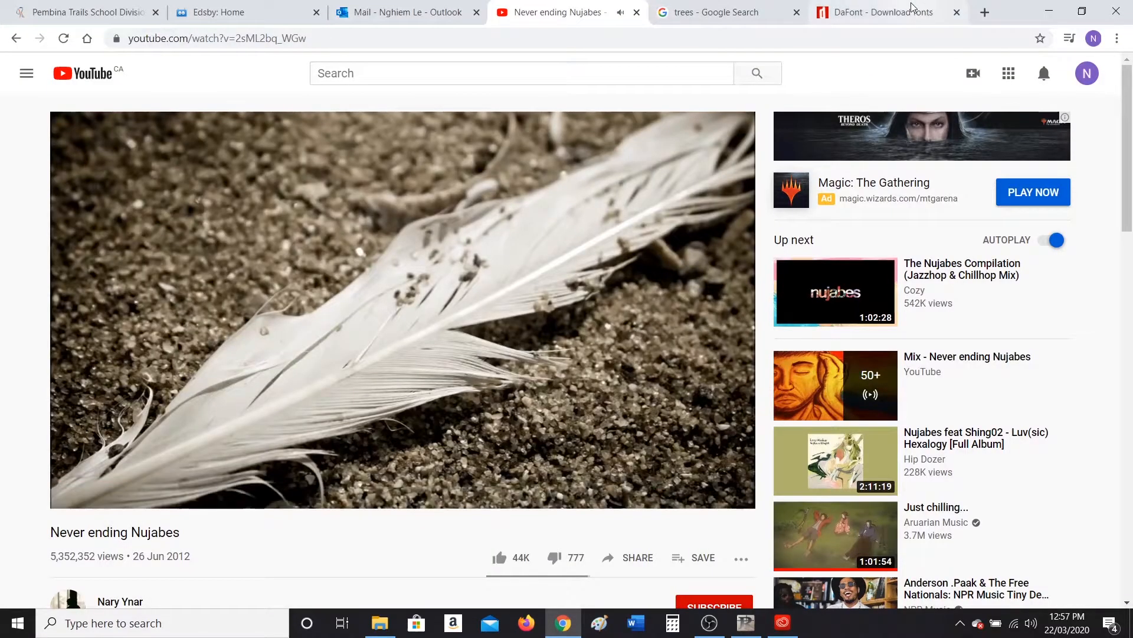
click(884, 12)
click(187, 37)
text(dafont.com)
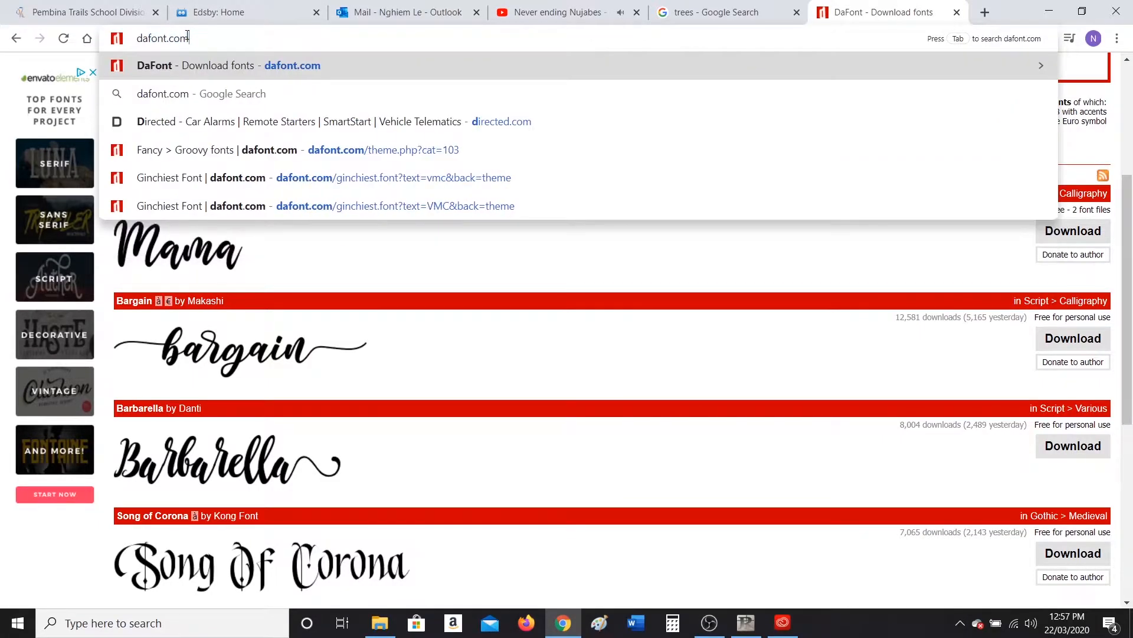
key(Return)
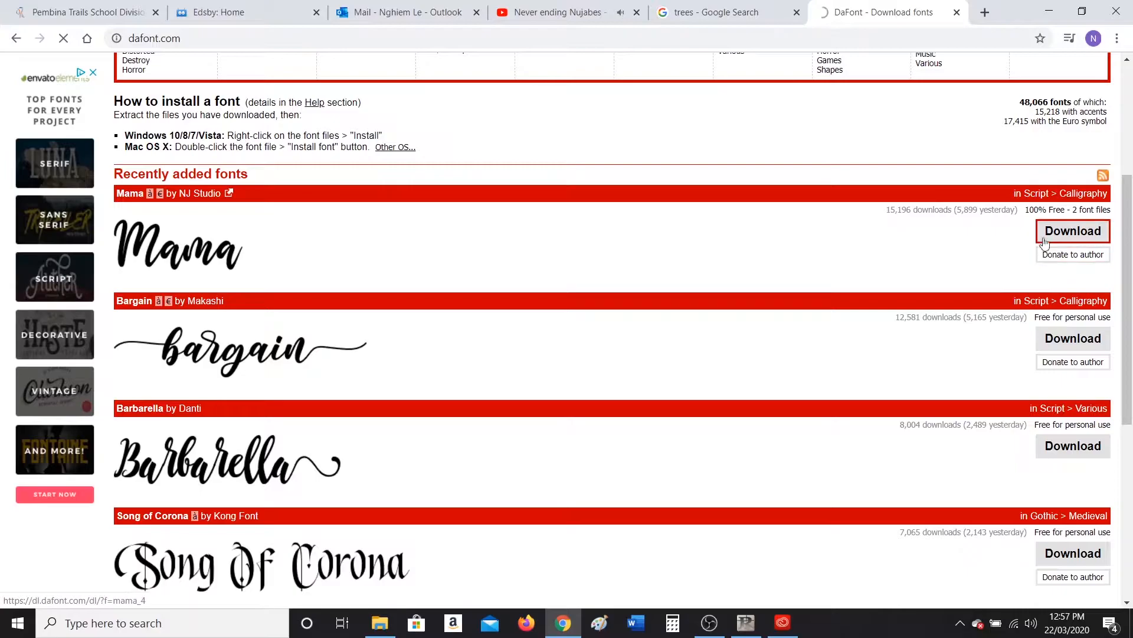
click(745, 623)
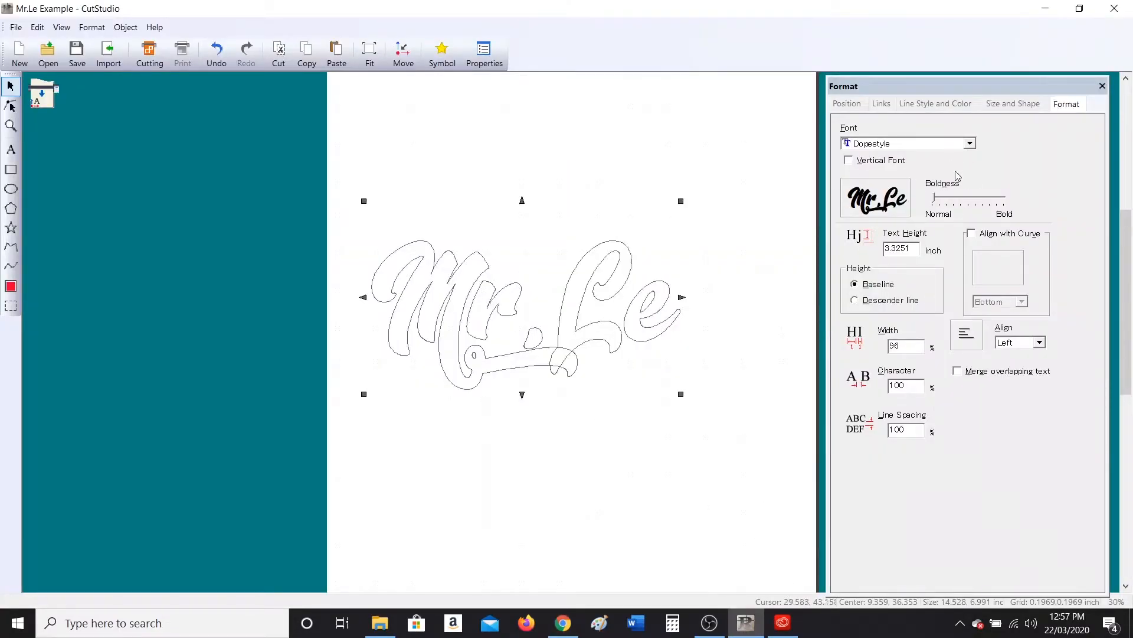
Browse the font list, try Edwardian Script ITC on the name text, and set the font back to Dopestyle
click(970, 143)
scroll(907, 266, down, 5)
scroll(909, 267, down, 20)
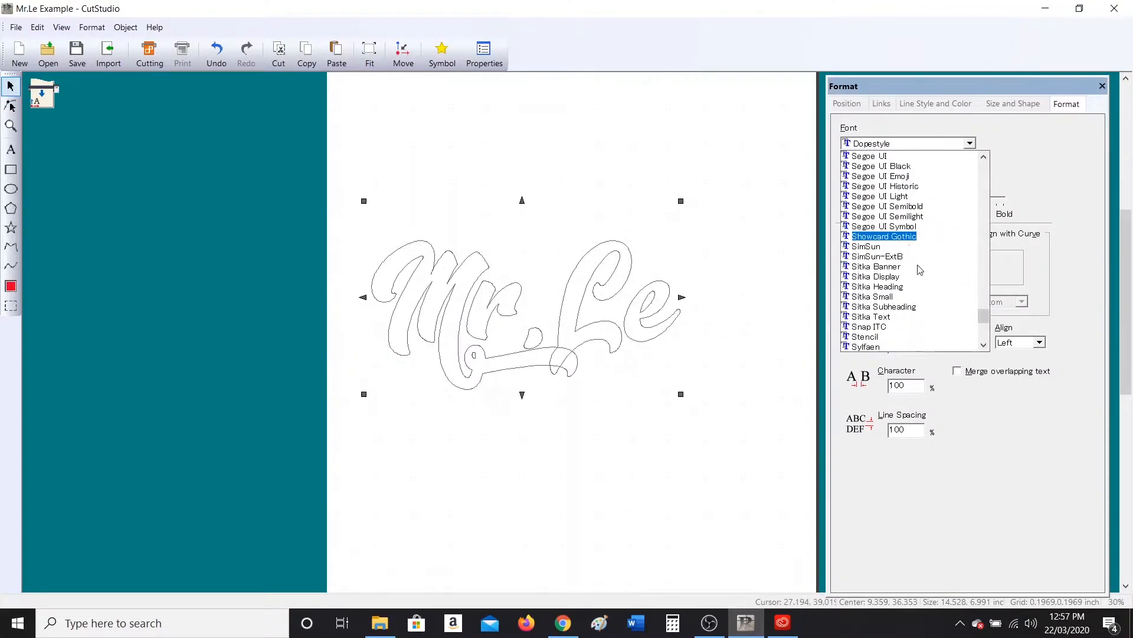
scroll(924, 269, up, 20)
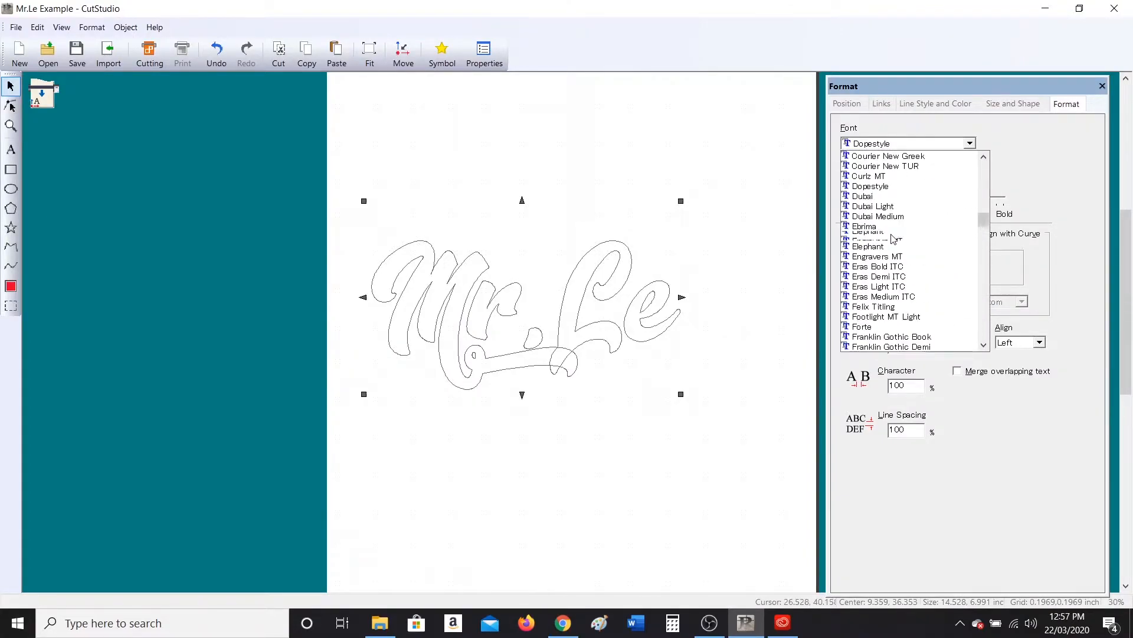
click(892, 236)
click(925, 146)
scroll(924, 224, up, 18)
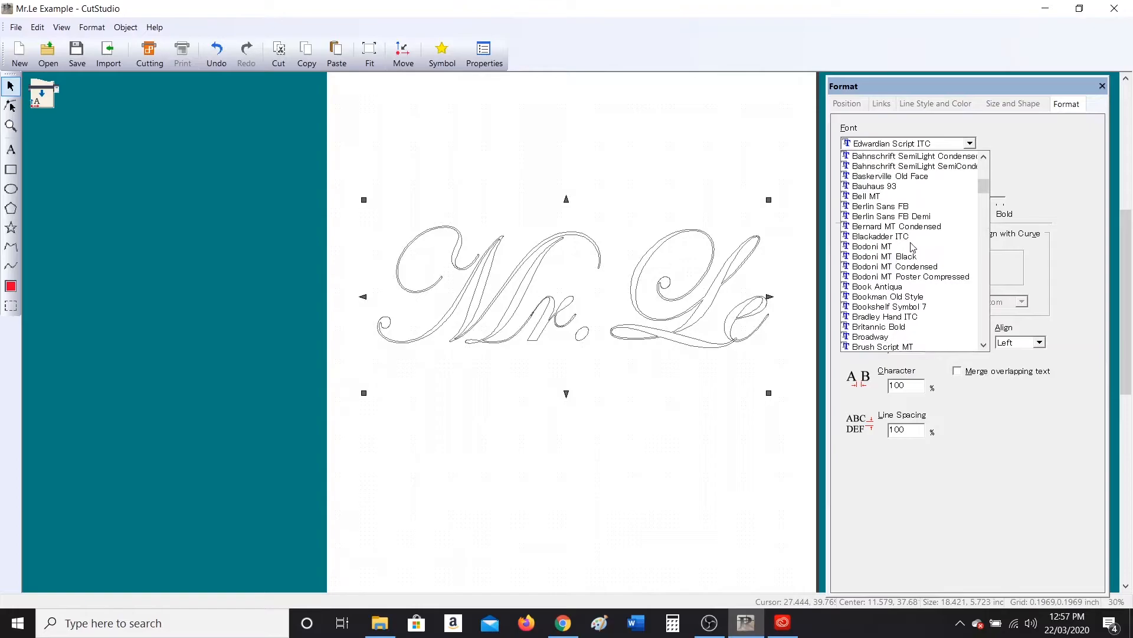
scroll(913, 260, down, 4)
scroll(909, 272, down, 8)
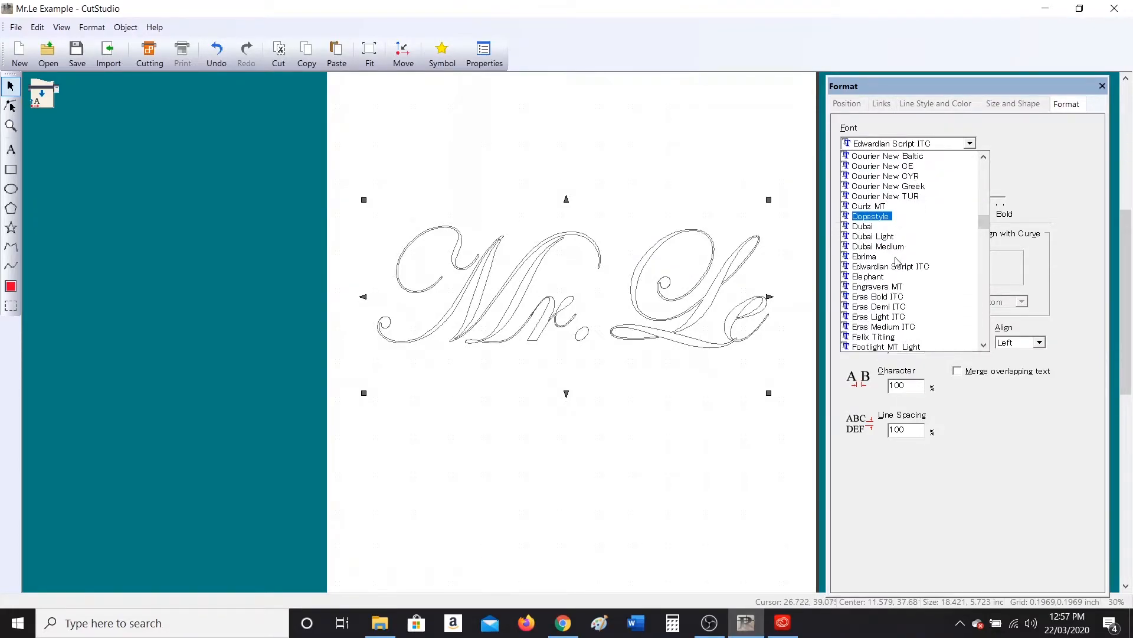
click(870, 216)
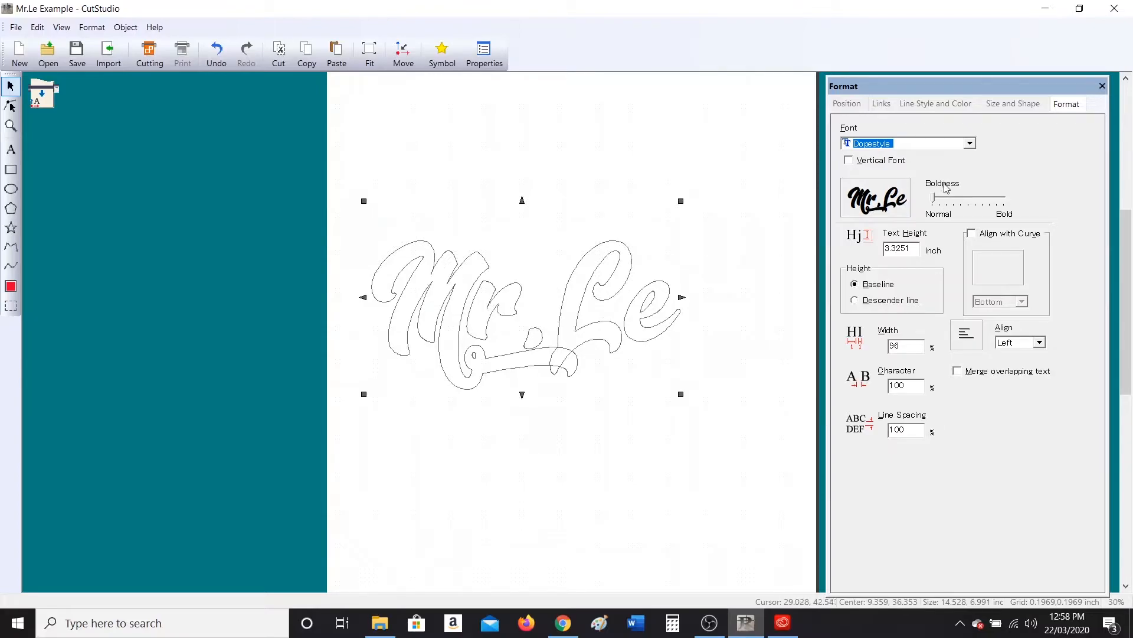
Try a mid-scale boldness on the name text and reduce it to slightly above Normal
mouse_move(945, 200)
mouse_down()
mouse_move(970, 201)
mouse_move(928, 204)
mouse_move(962, 199)
mouse_up()
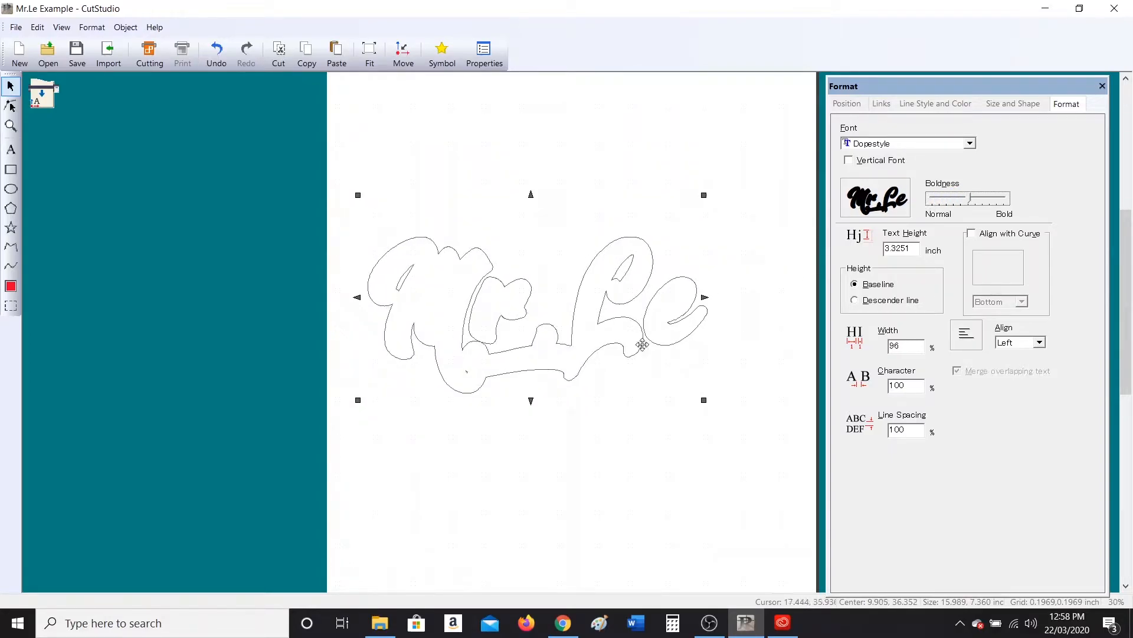
scroll(688, 273, up, 5)
scroll(795, 417, down, 3)
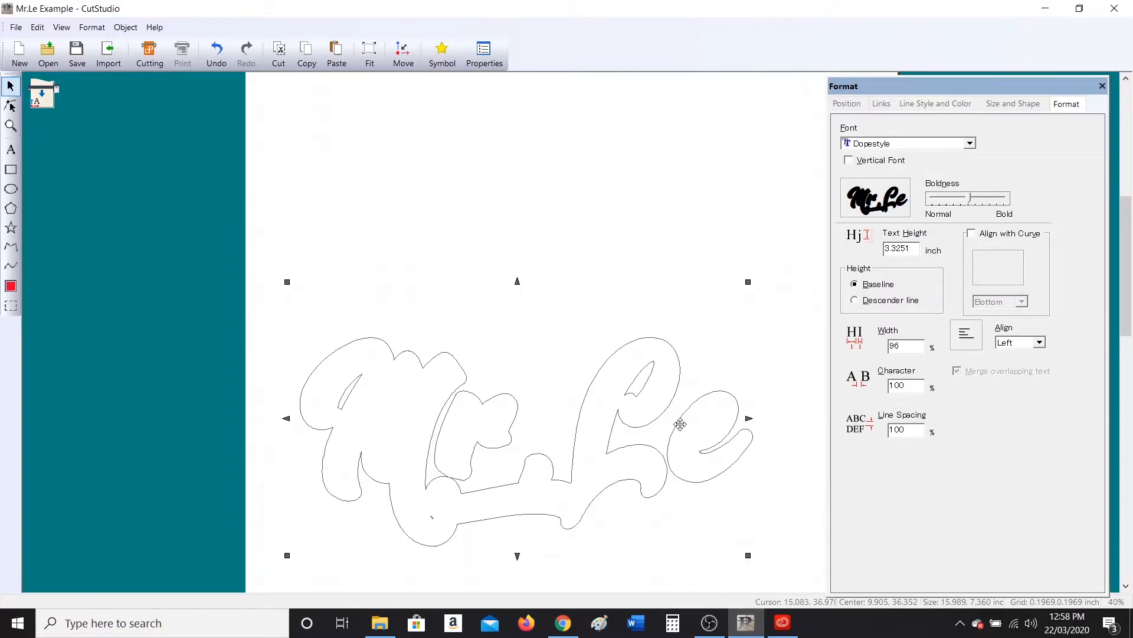
drag(956, 201, 949, 199)
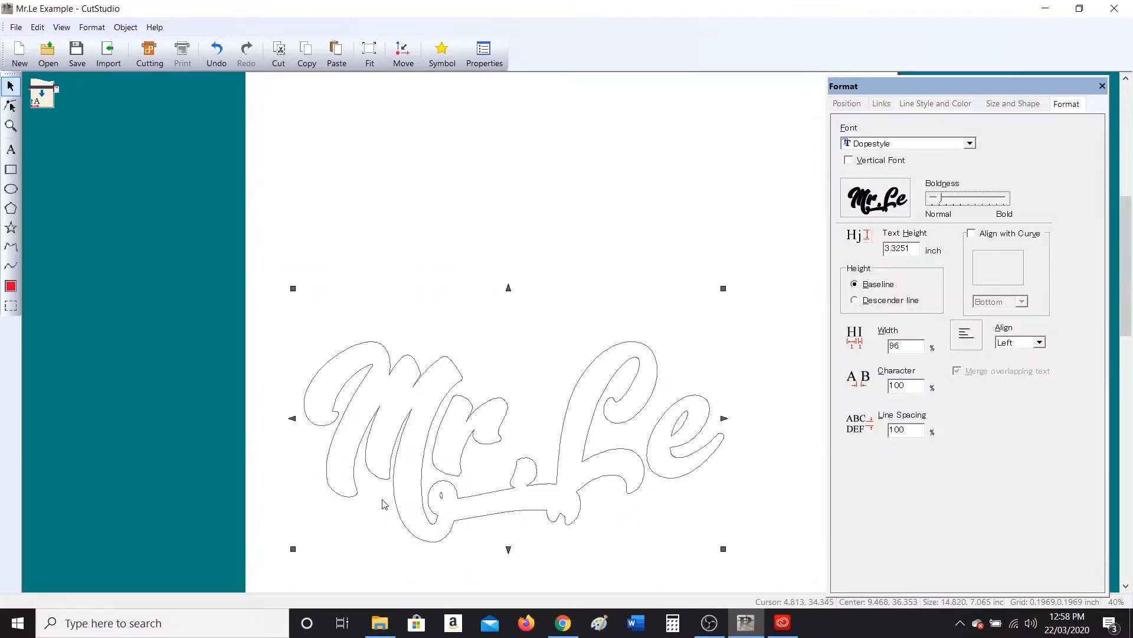
Add a second line reading "Is a Teacher" below the name in the existing text object
click(11, 149)
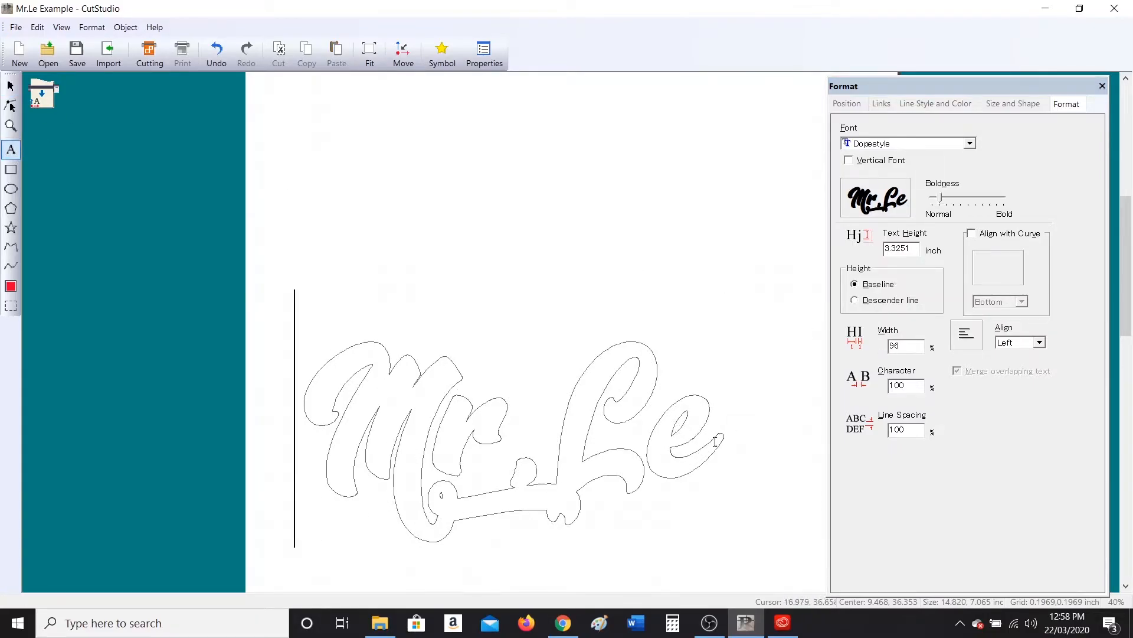
click(711, 444)
drag(1130, 326, 1130, 372)
key(Return)
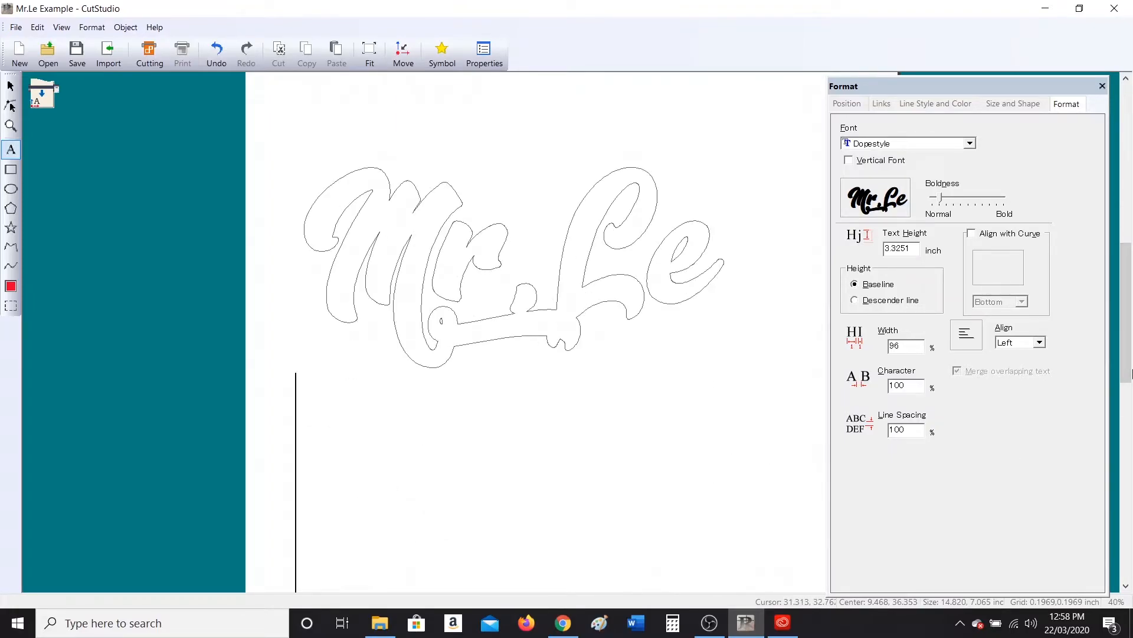
text(Isa)
key(BackSpace)
key(BackSpace)
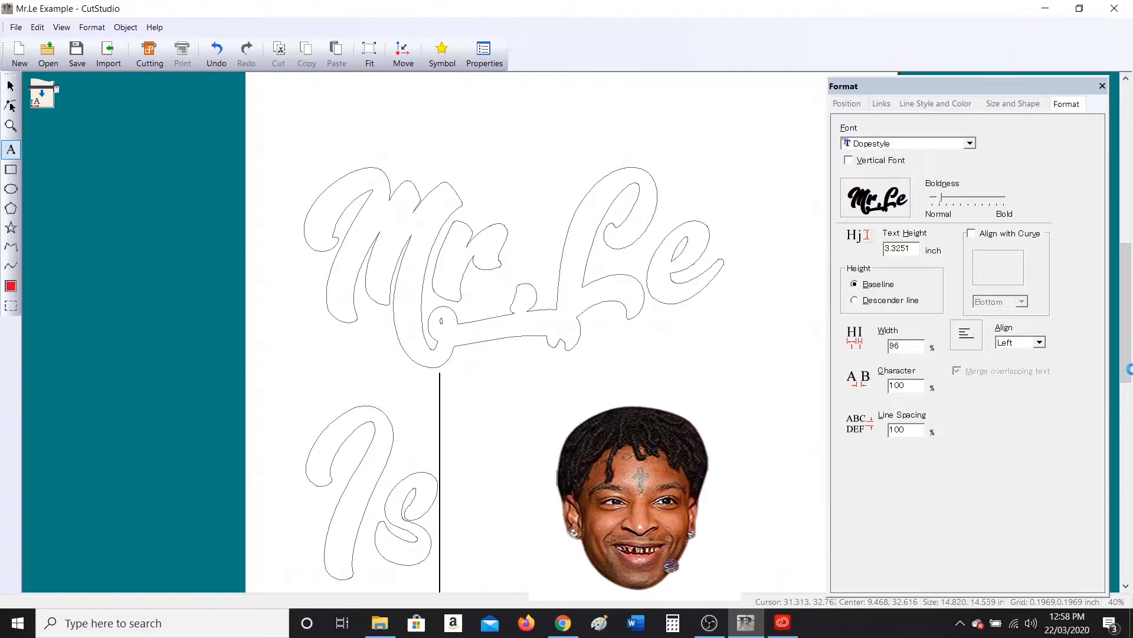
text(a Teacher)
scroll(483, 544, down, 2)
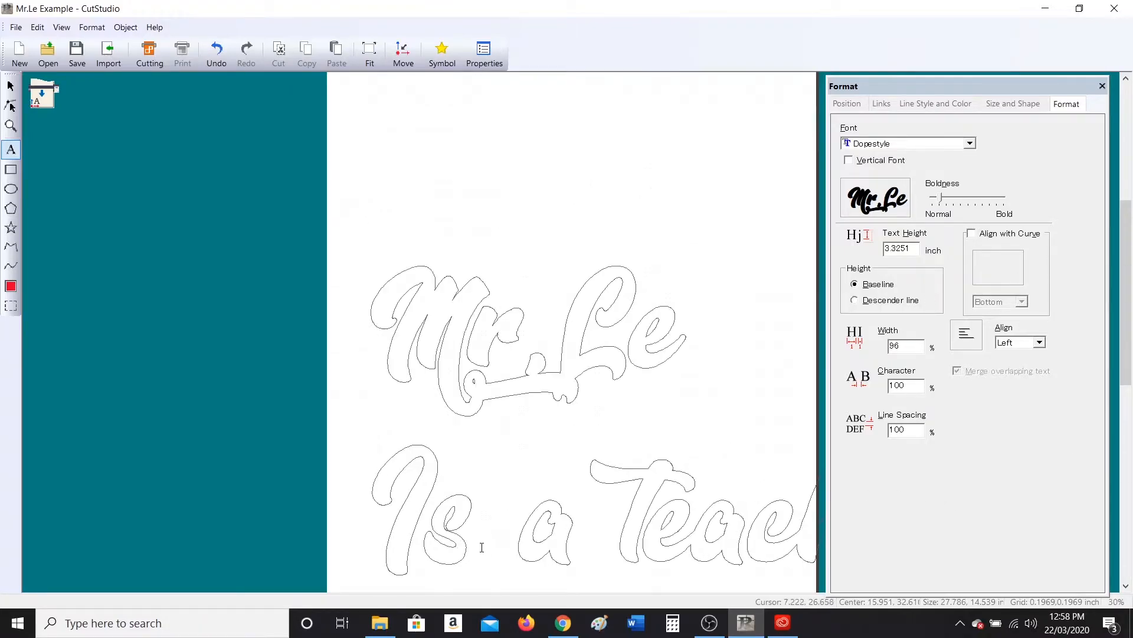
scroll(638, 468, down, 1)
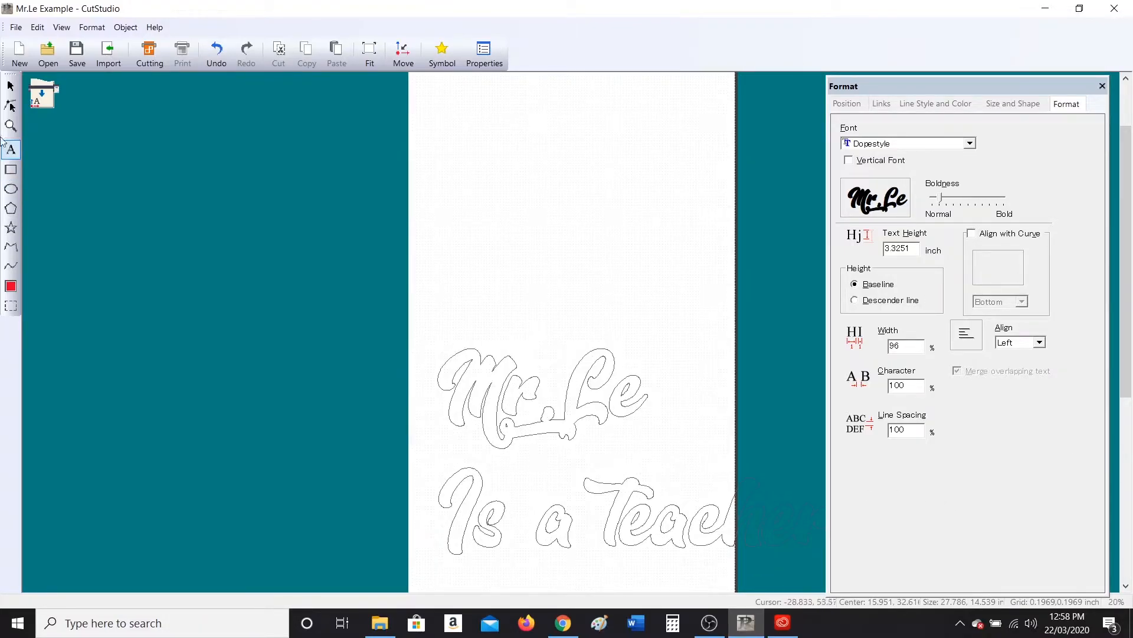
Scale the two-line text down to about 18.4 by 10.7 inches and position it fully within the sheet
click(10, 86)
drag(583, 381, 567, 248)
drag(817, 457, 676, 378)
drag(622, 335, 647, 369)
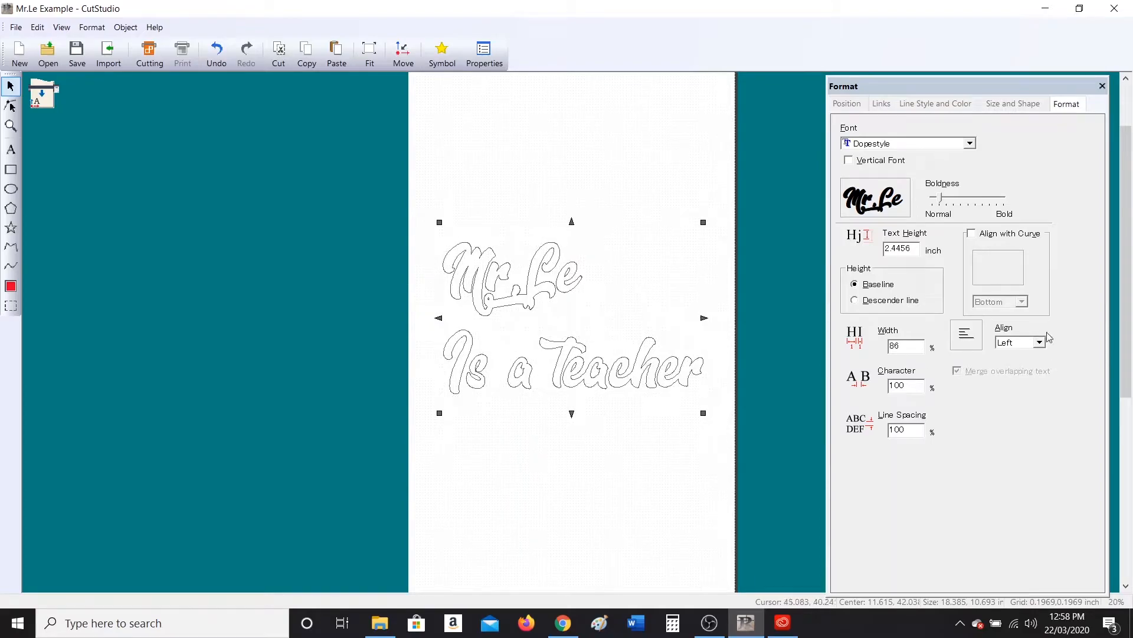
Try Center, Right and Justify alignment on the two-line text, shifting it on the sheet between trials
click(1014, 343)
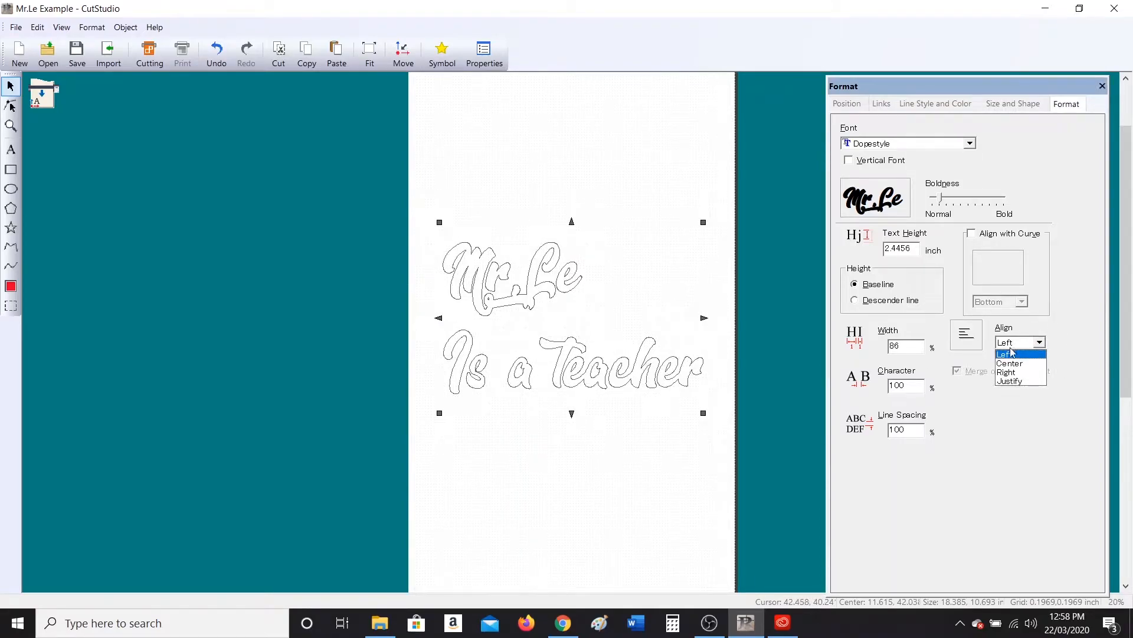
click(1013, 364)
drag(472, 285, 597, 276)
click(1014, 343)
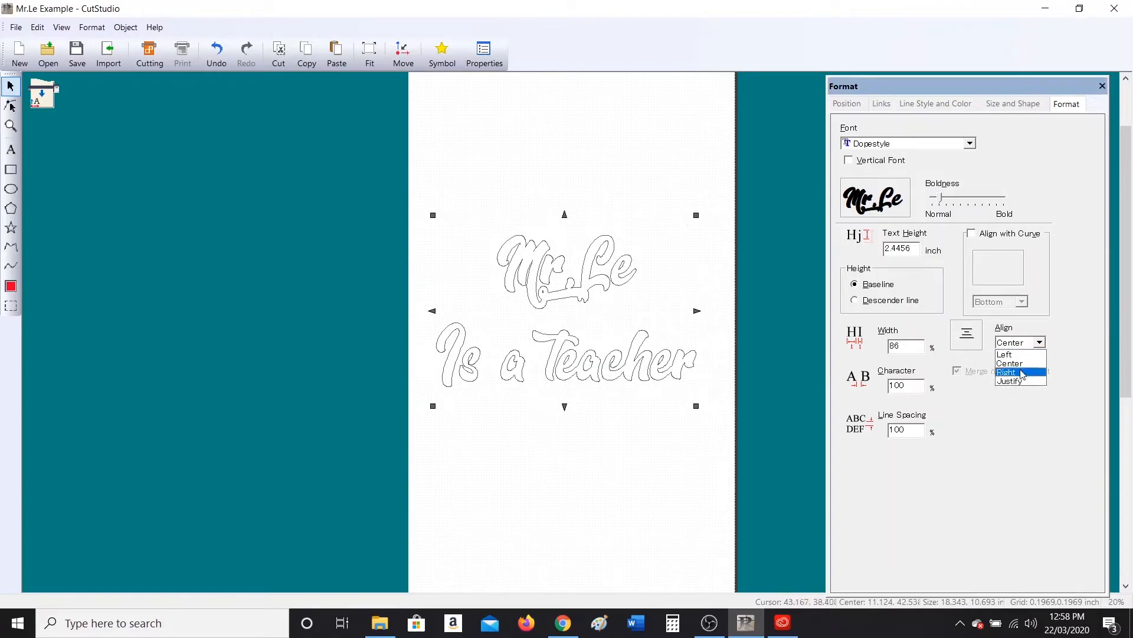
click(1012, 373)
click(1012, 344)
click(1012, 382)
drag(592, 293, 452, 310)
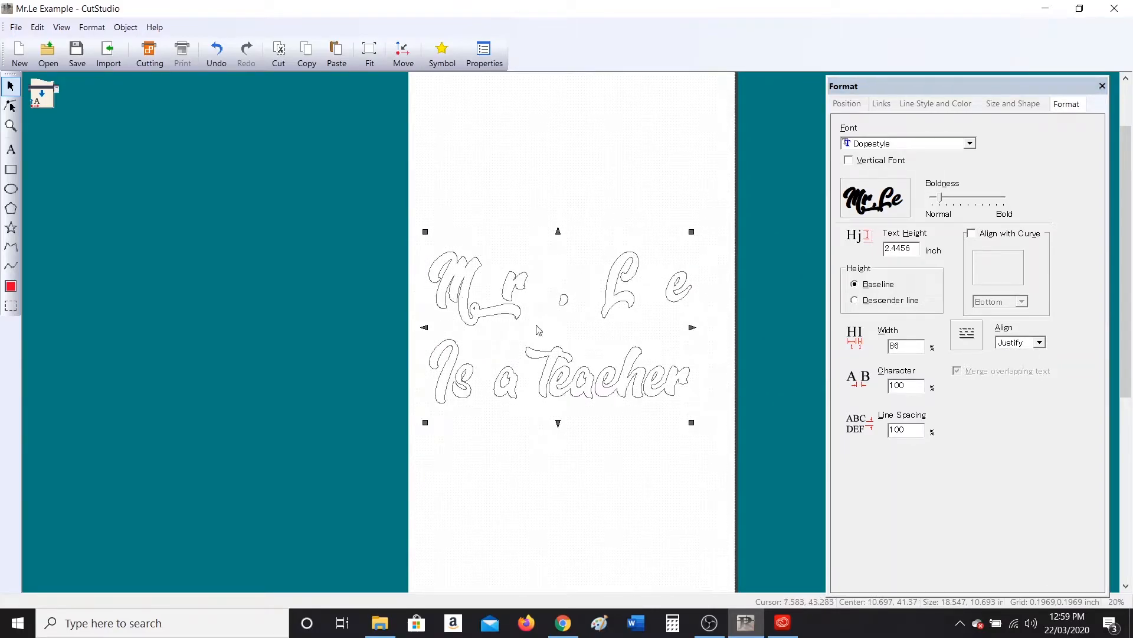
Set the two-line text's alignment to Center and reposition the text on the sheet
click(1030, 344)
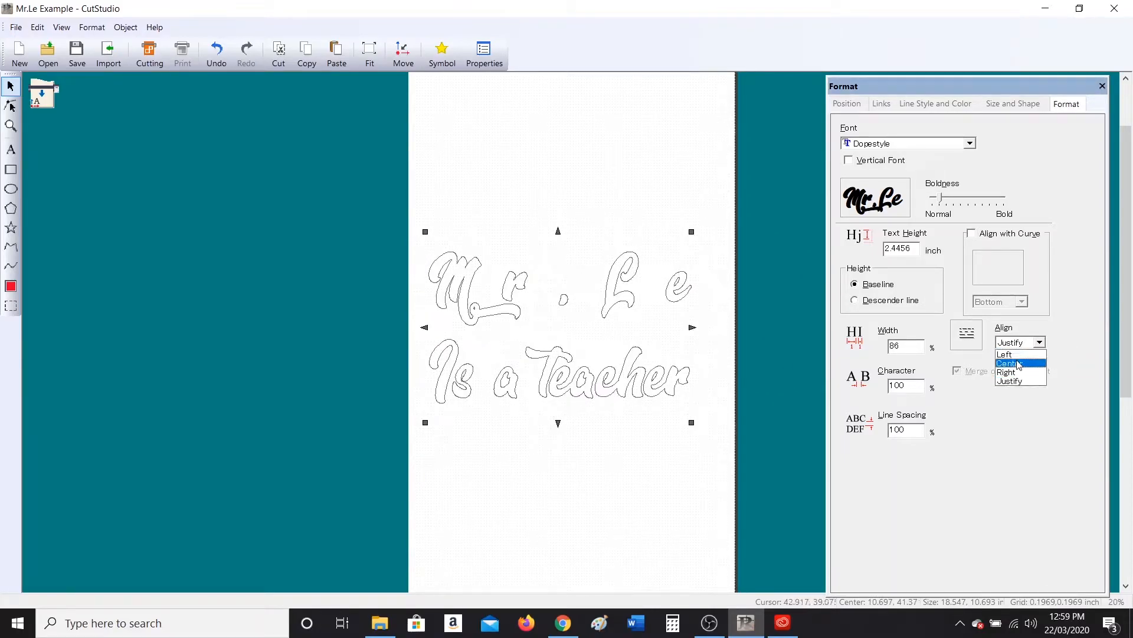
click(1015, 362)
drag(455, 293, 574, 290)
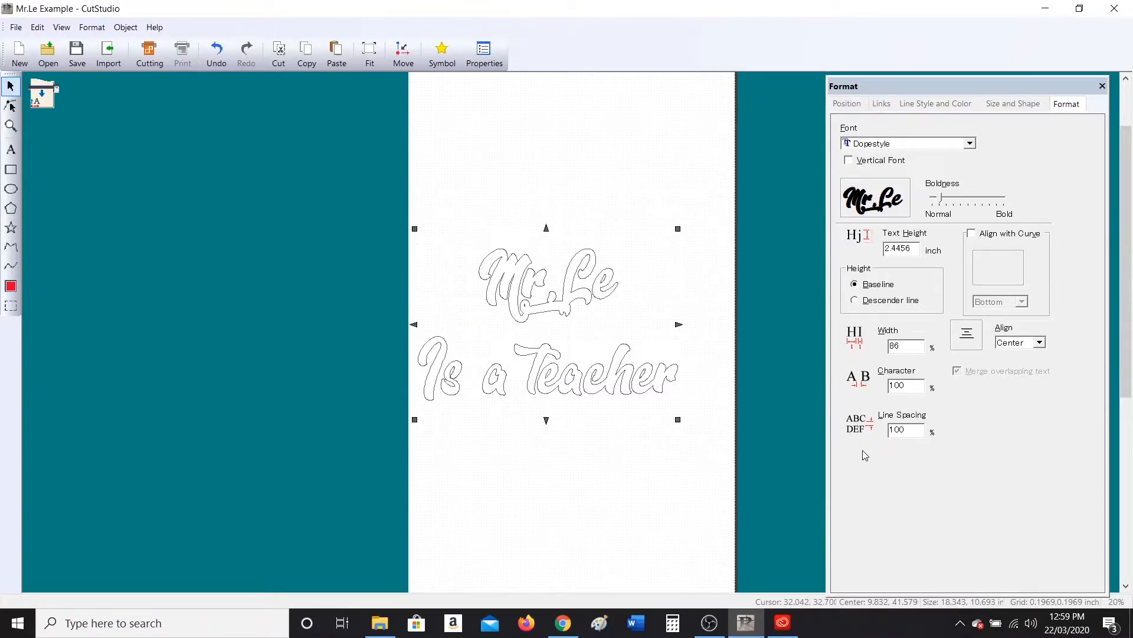
Set the line spacing of the two-line text to 80%
double_click(911, 433)
text(80)
key(Return)
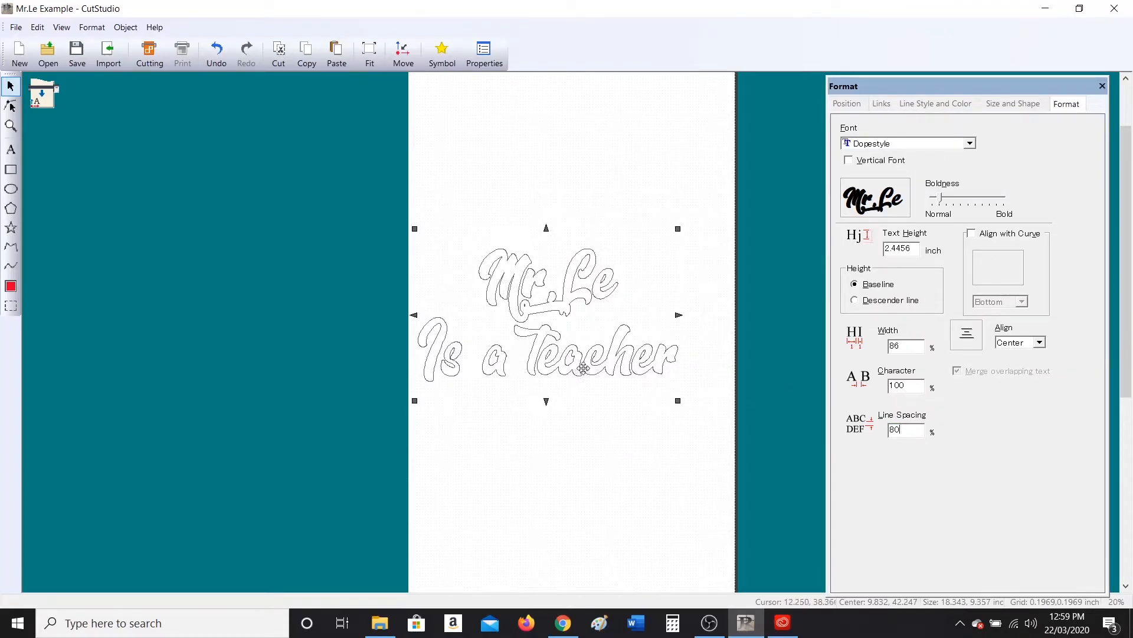
Try 80% character spacing on the two-line text and undo the change
double_click(898, 385)
text(80)
key(Return)
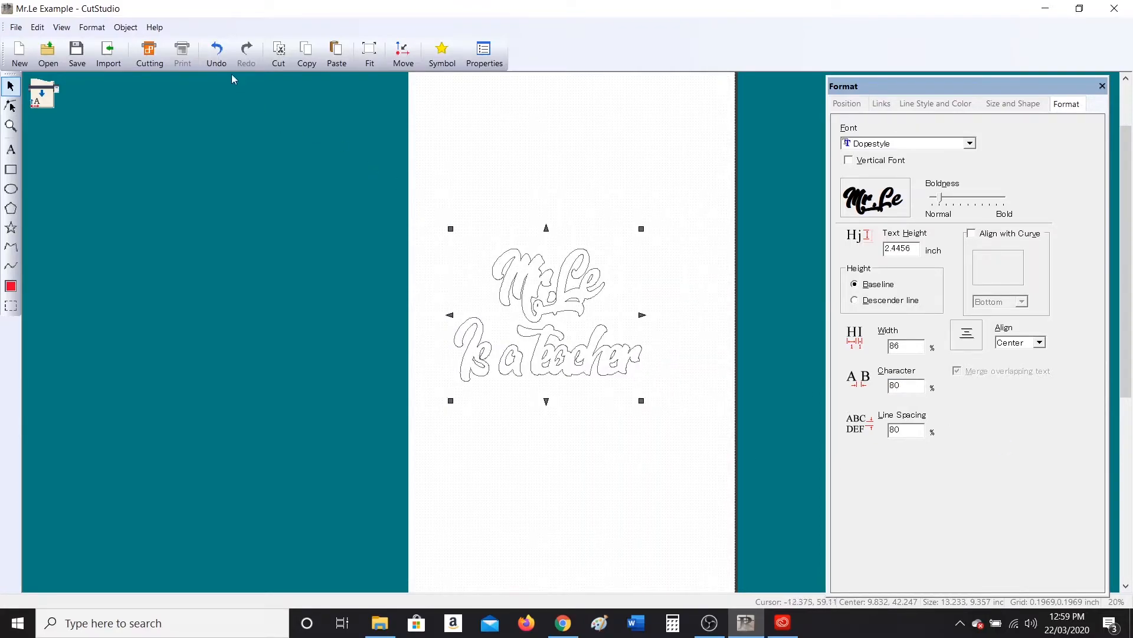
click(216, 52)
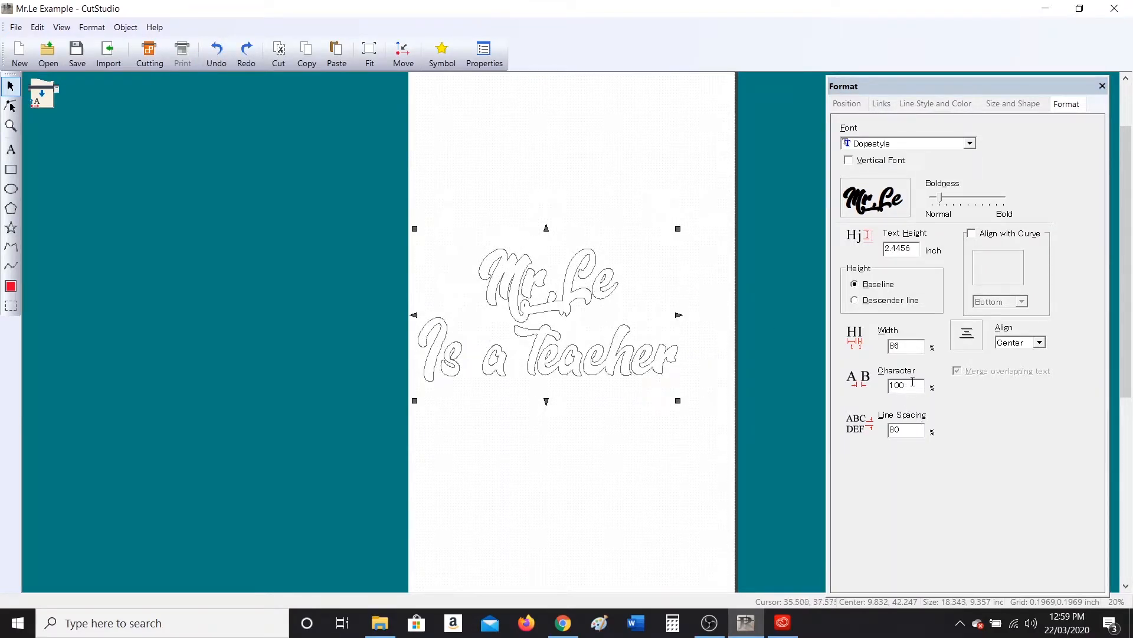
Try a character width of 120% on the two-line text and undo the change
drag(907, 346, 888, 346)
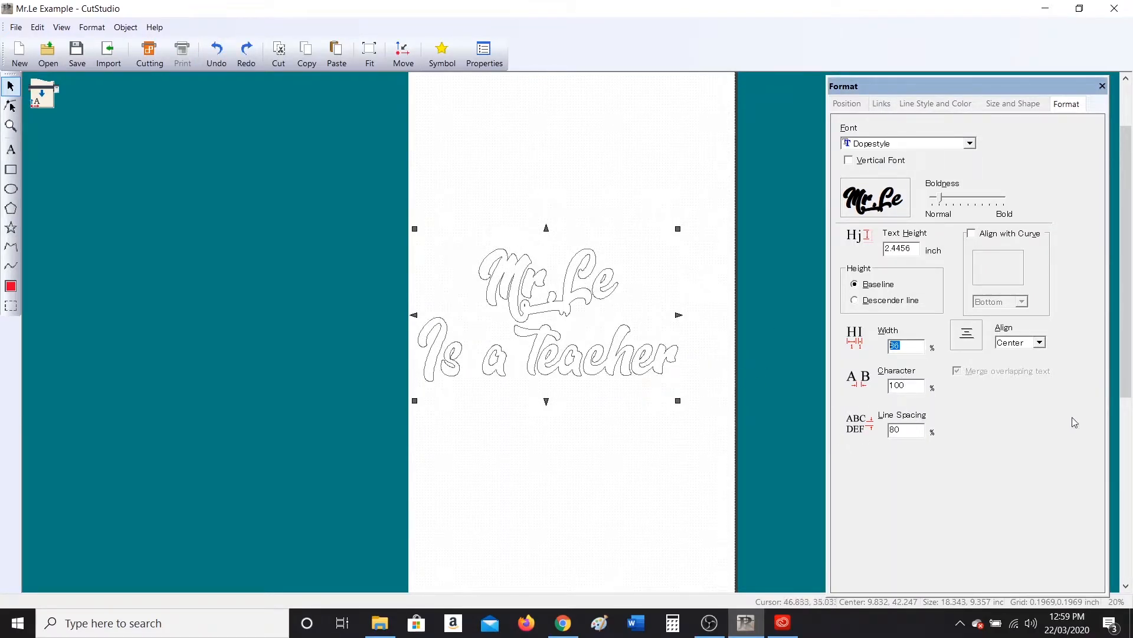
text(120)
key(Return)
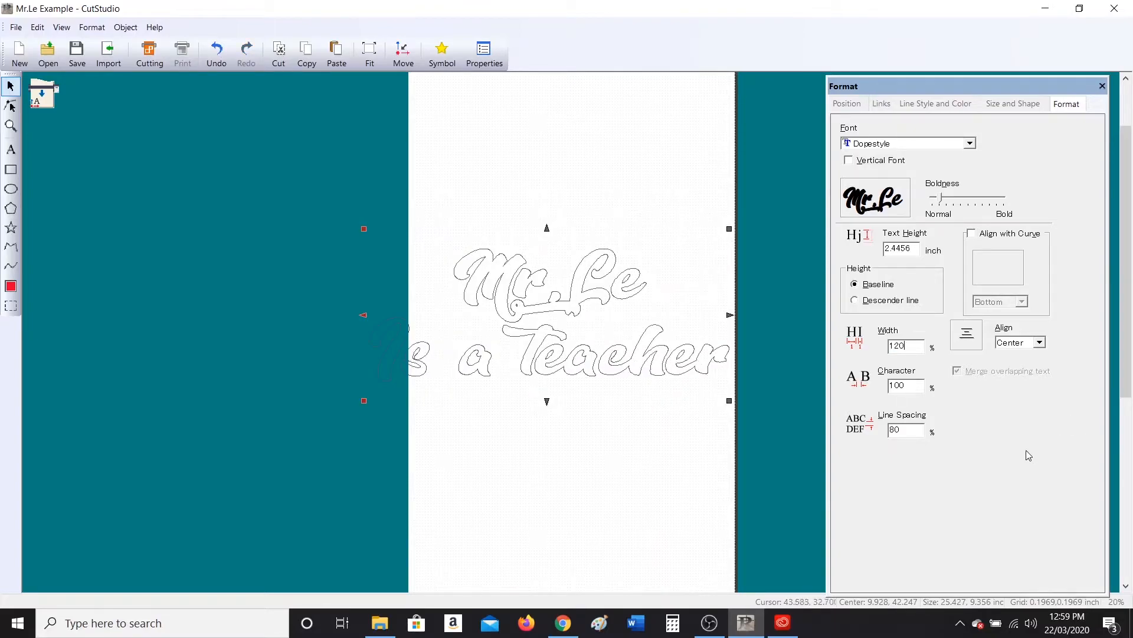
click(216, 53)
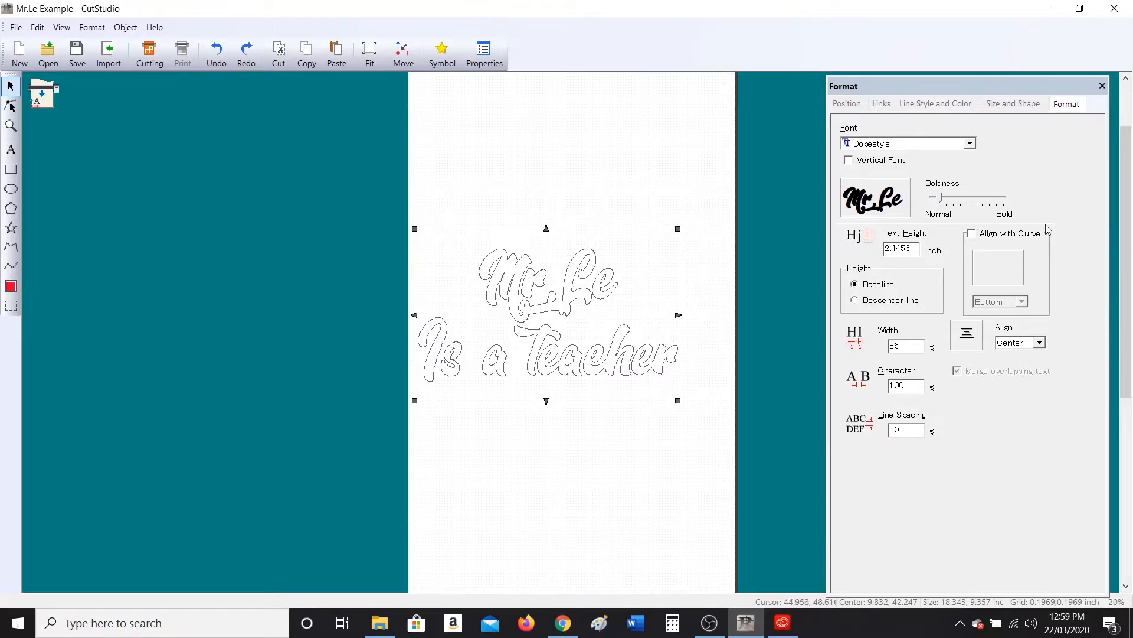
Slant the two-line text by 30 degrees and move it slightly higher on the sheet
click(1024, 104)
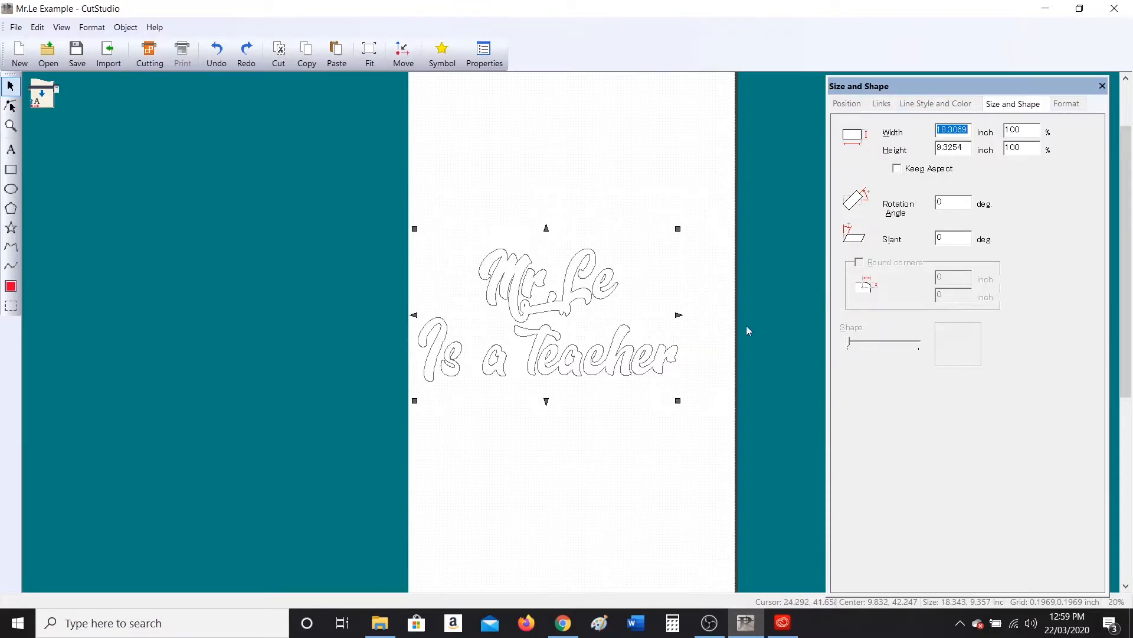
click(963, 238)
drag(567, 299, 564, 286)
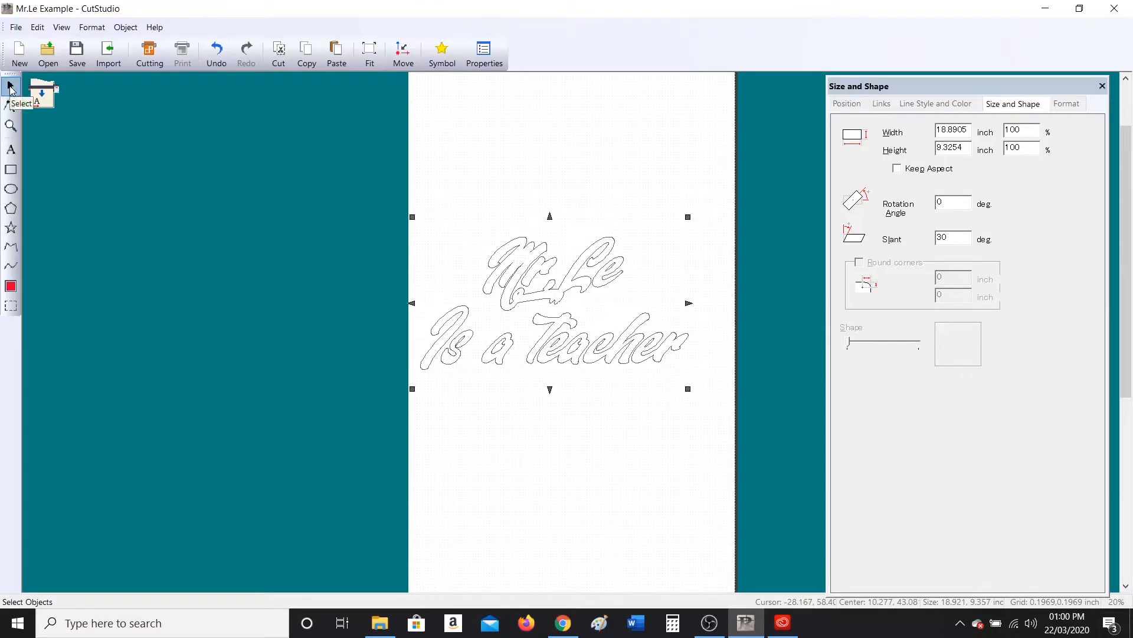
Stretch the slanted text freehand to about 18.5 by 11 inches, then try a narrower size and undo it
drag(686, 387, 681, 418)
drag(682, 216, 644, 215)
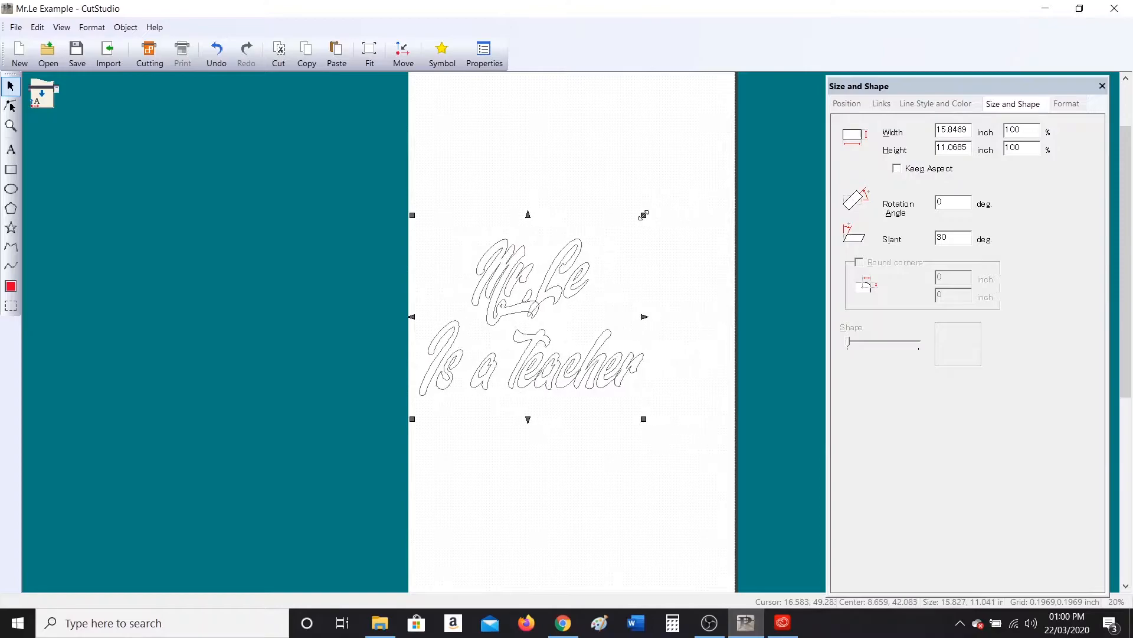
click(216, 53)
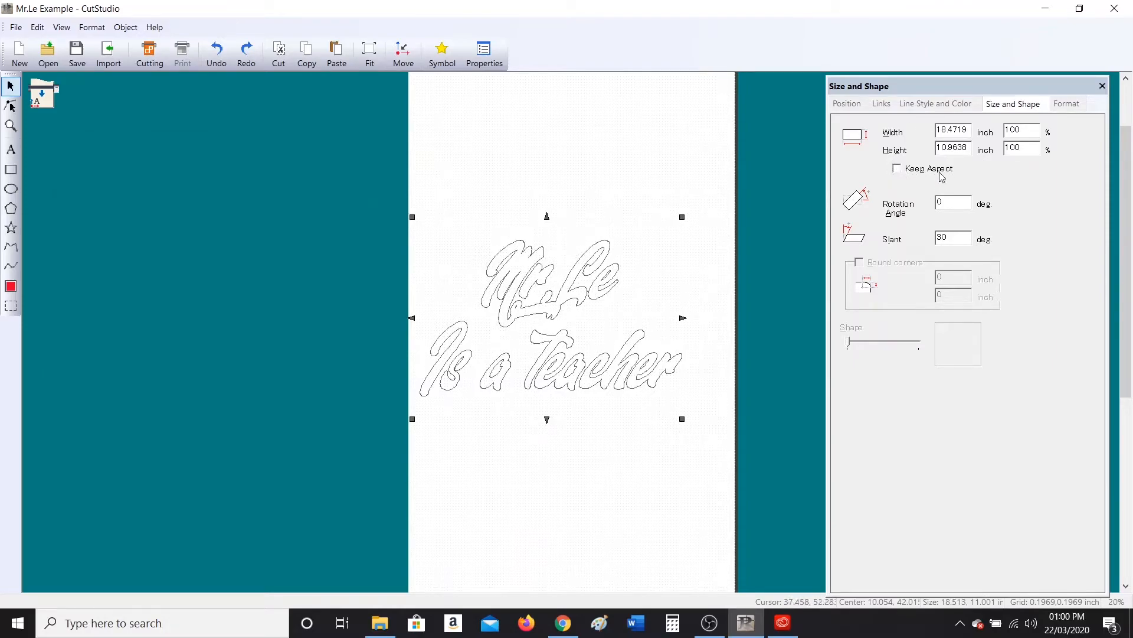
Try a 10 inch width for the text without keeping its aspect ratio, and undo the change
click(972, 129)
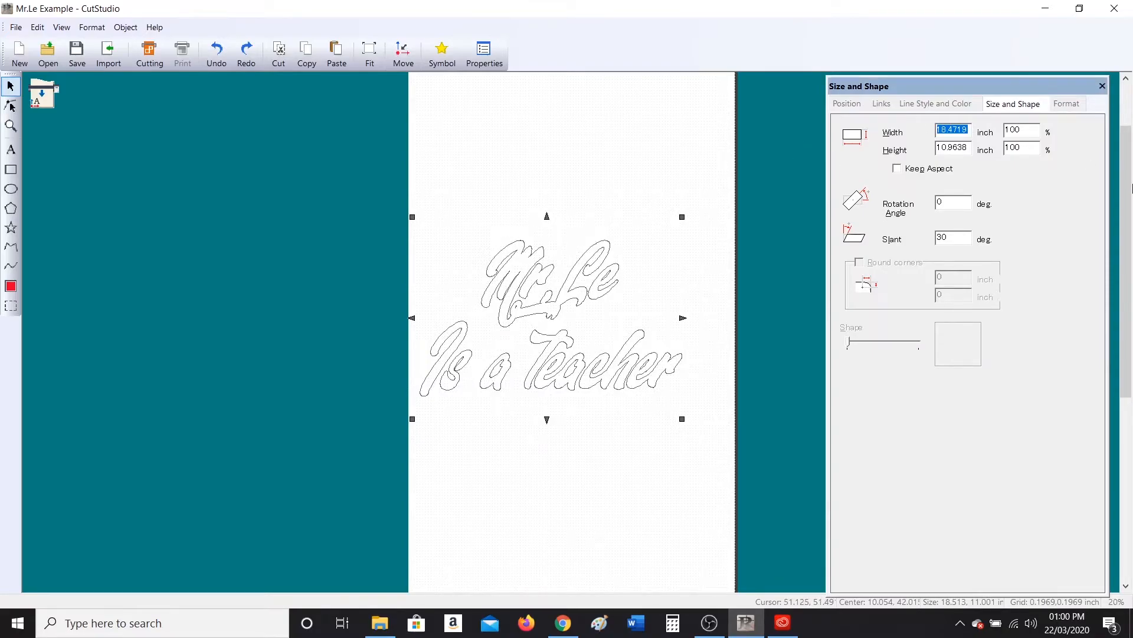
text(10)
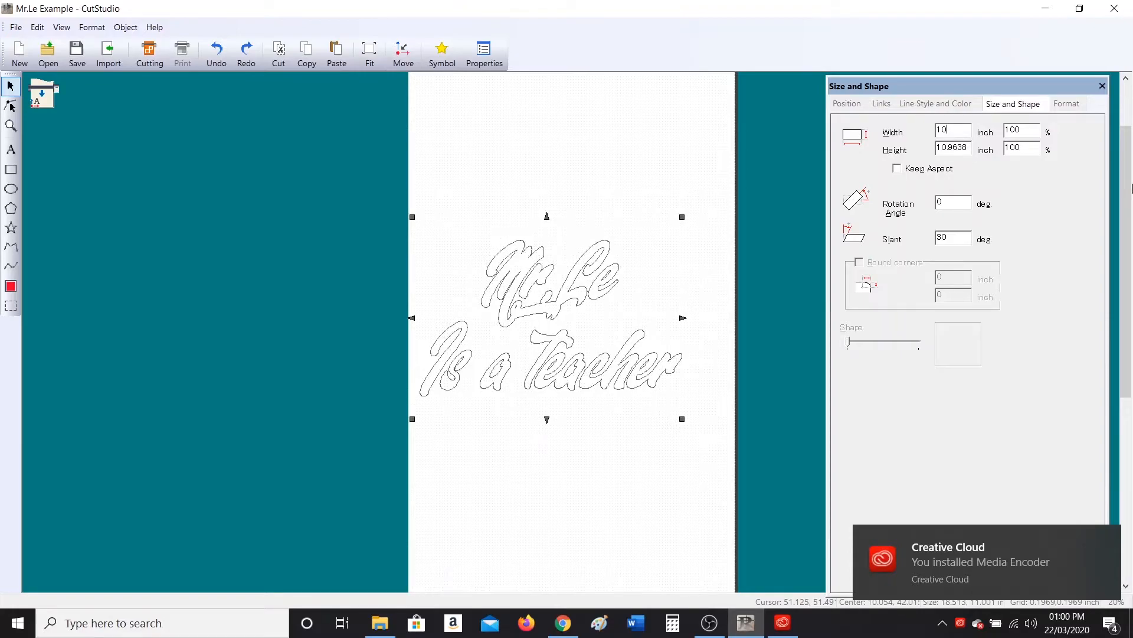
key(Return)
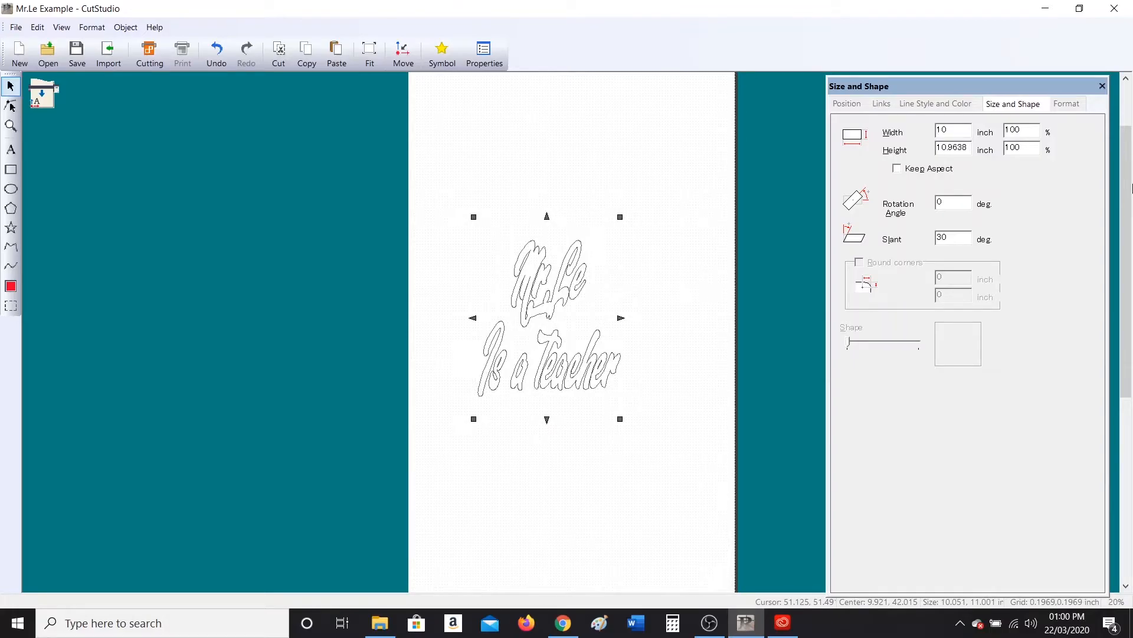
click(216, 52)
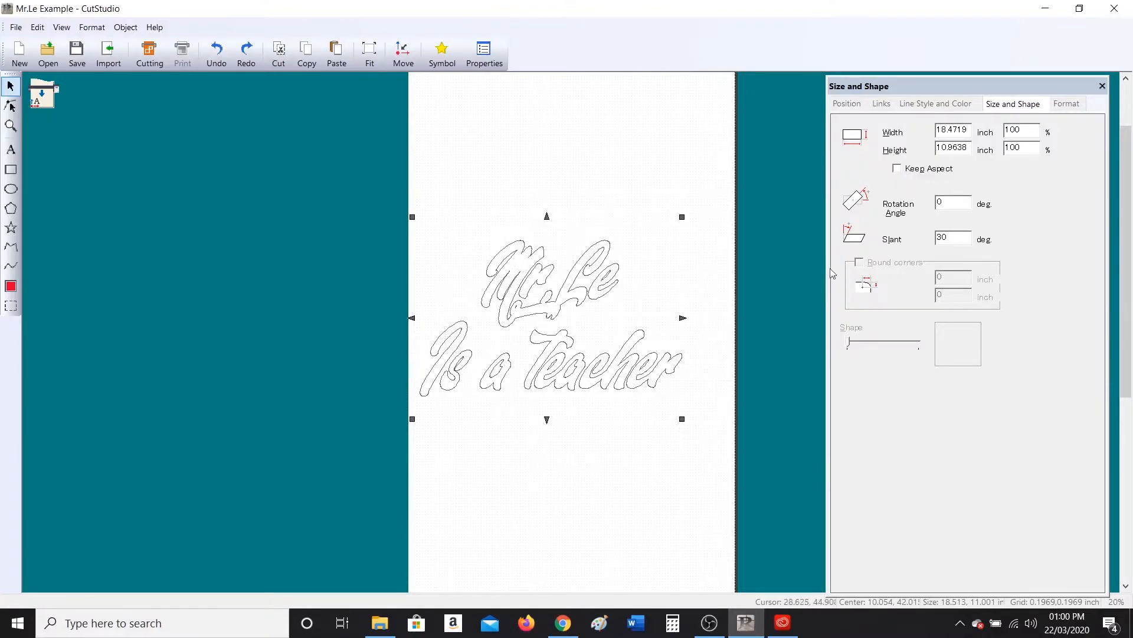
Enable Keep Aspect, set the text's width to 10 inches, and move the text a little lower on the sheet
click(897, 169)
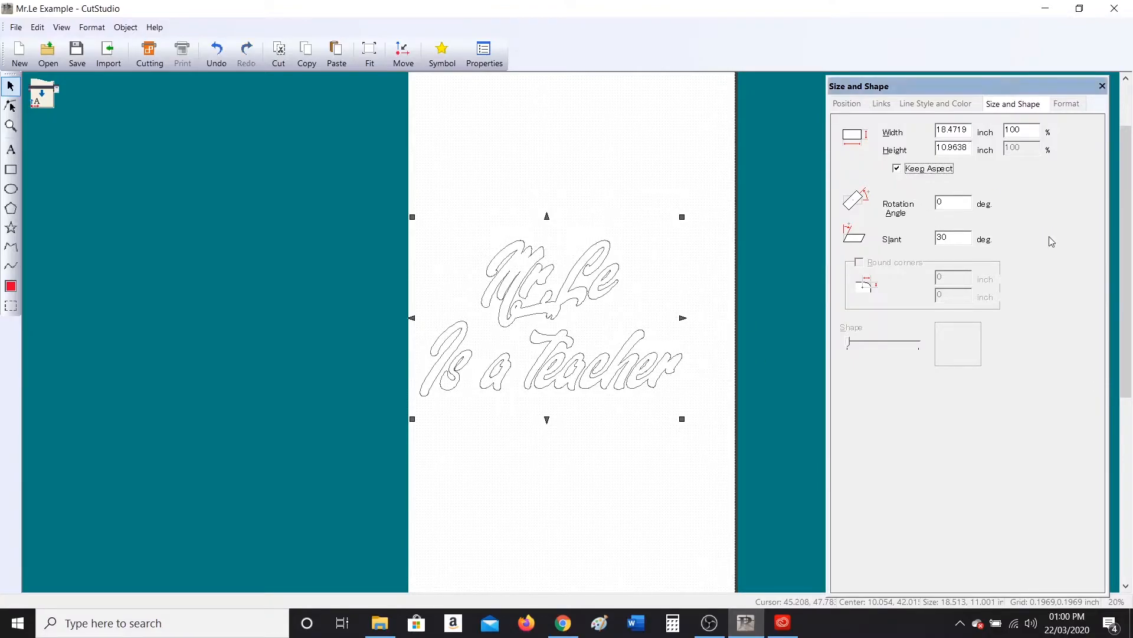
double_click(970, 130)
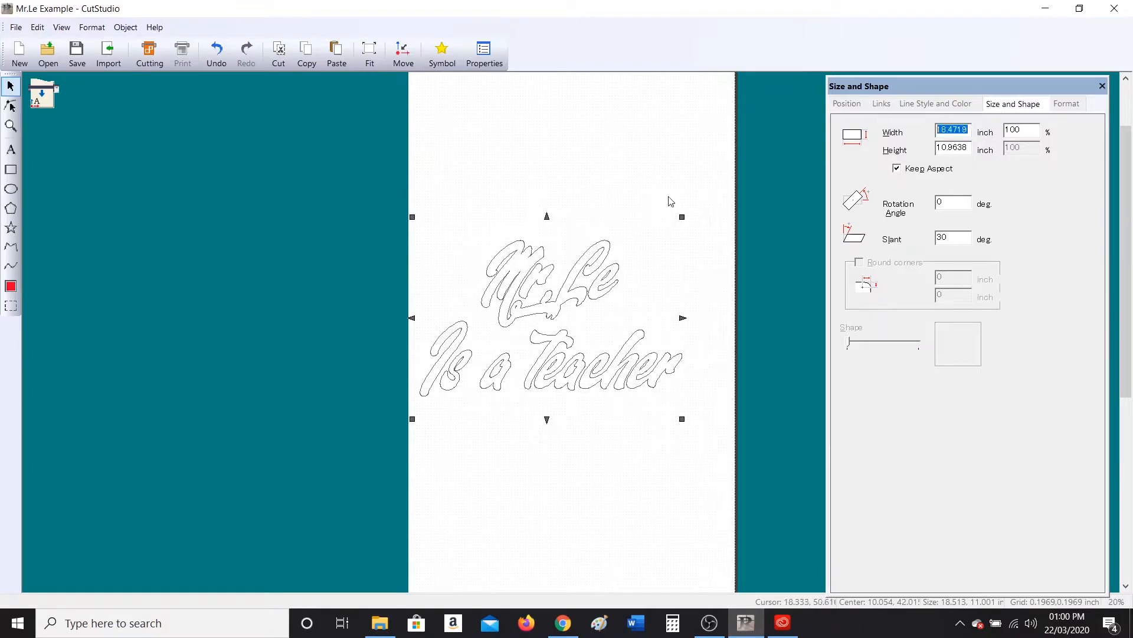
text(10)
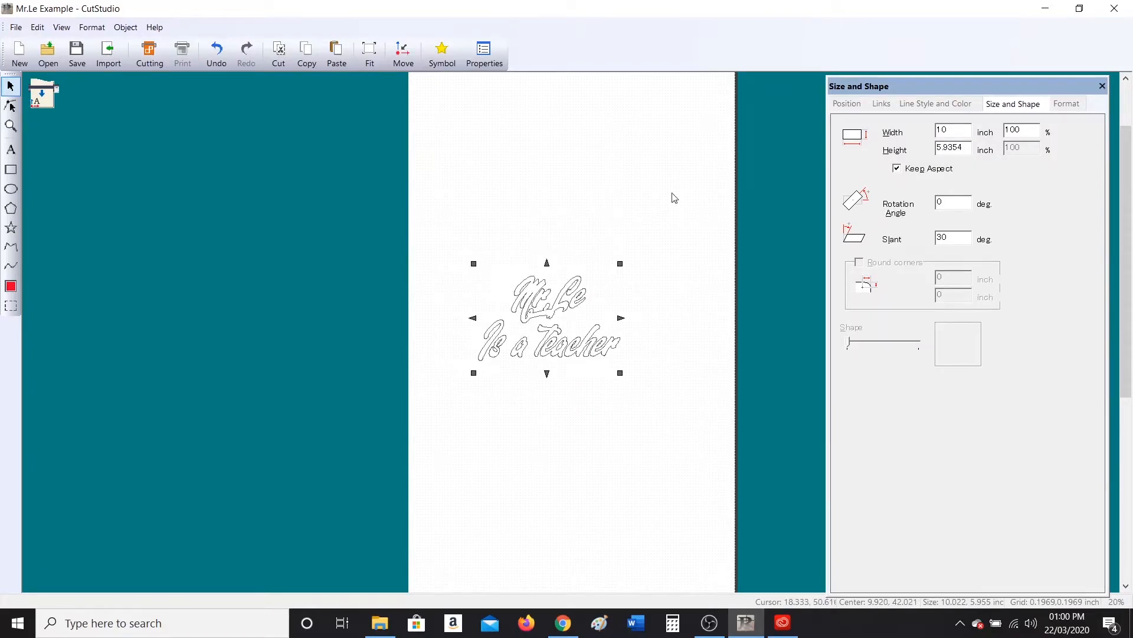
scroll(627, 344, up, 2)
drag(560, 261, 532, 342)
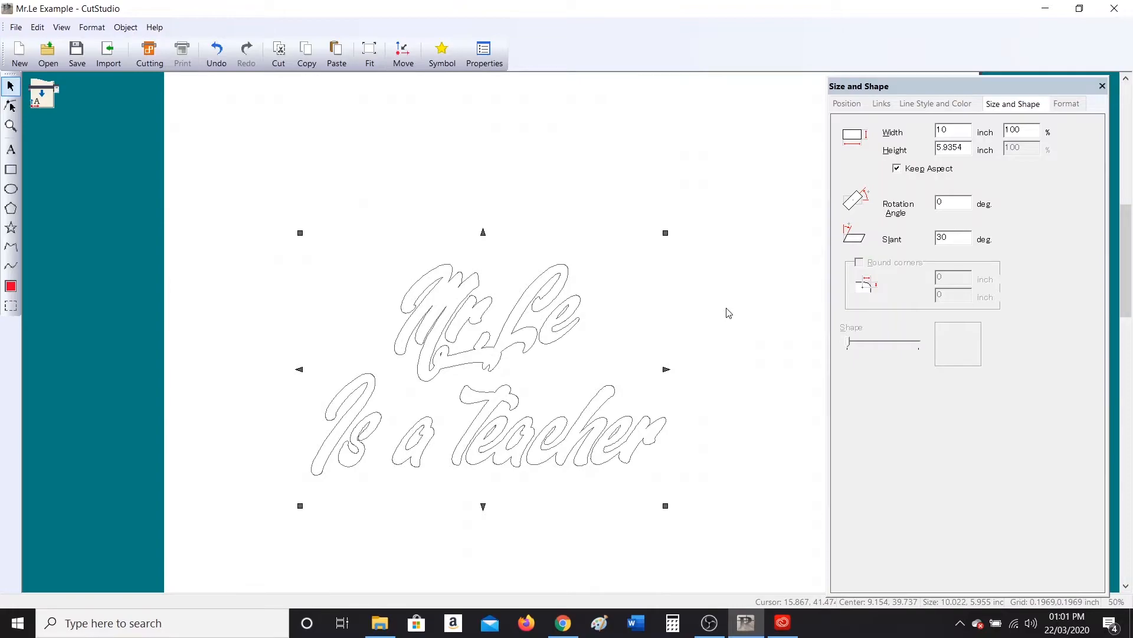
scroll(637, 348, down, 1)
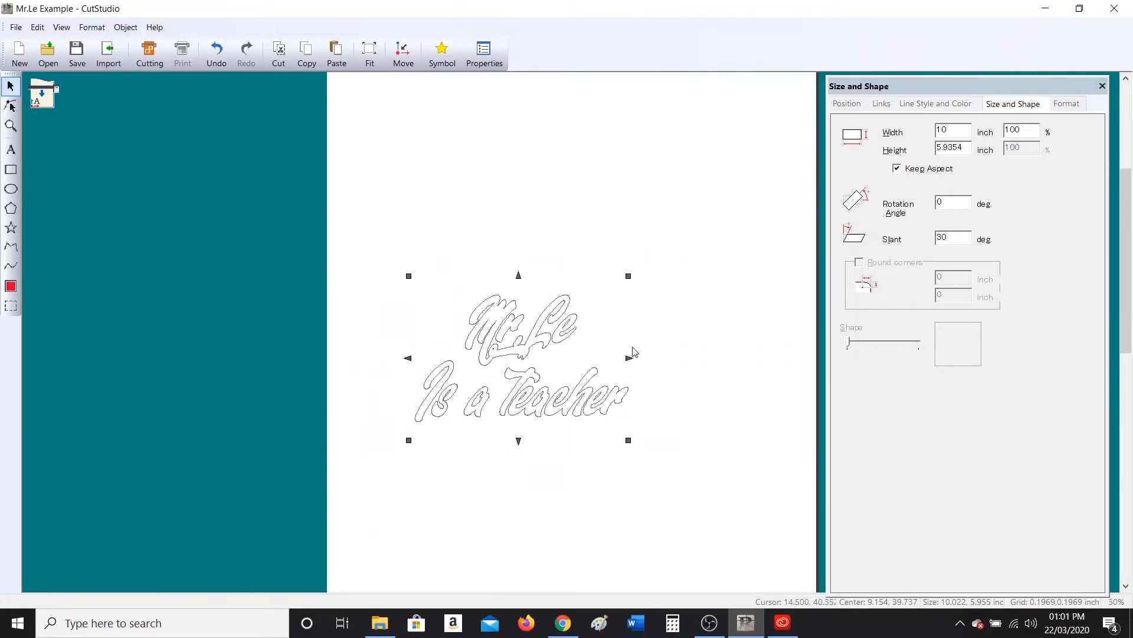
scroll(608, 390, down, 1)
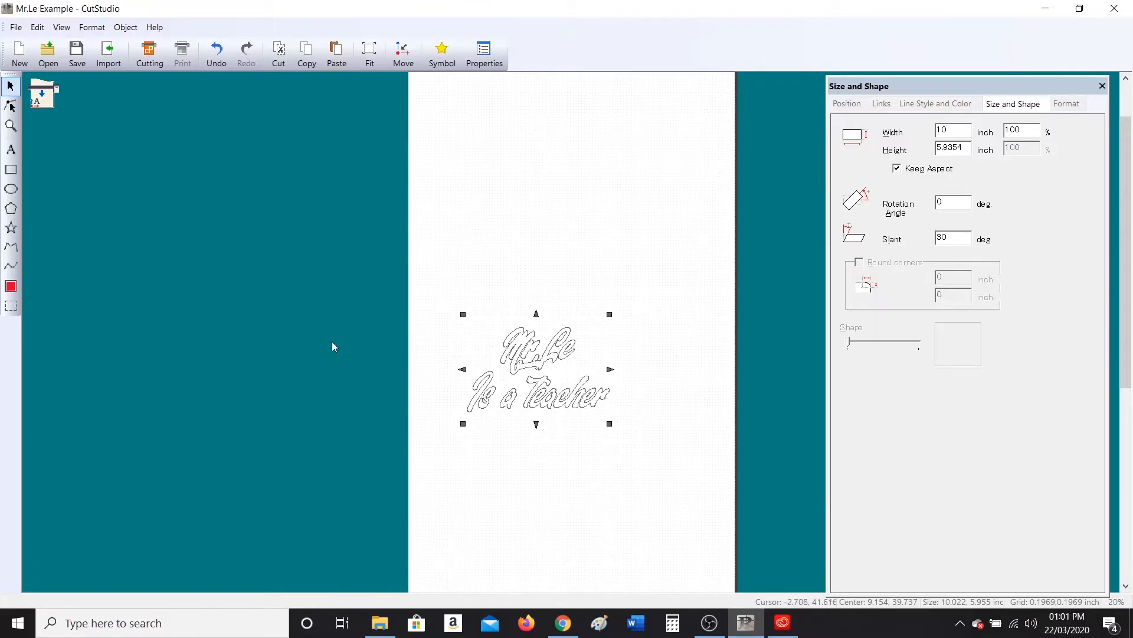
Activate the Edit tool for working on points and lines, with the two-line text enlarged in view
click(11, 107)
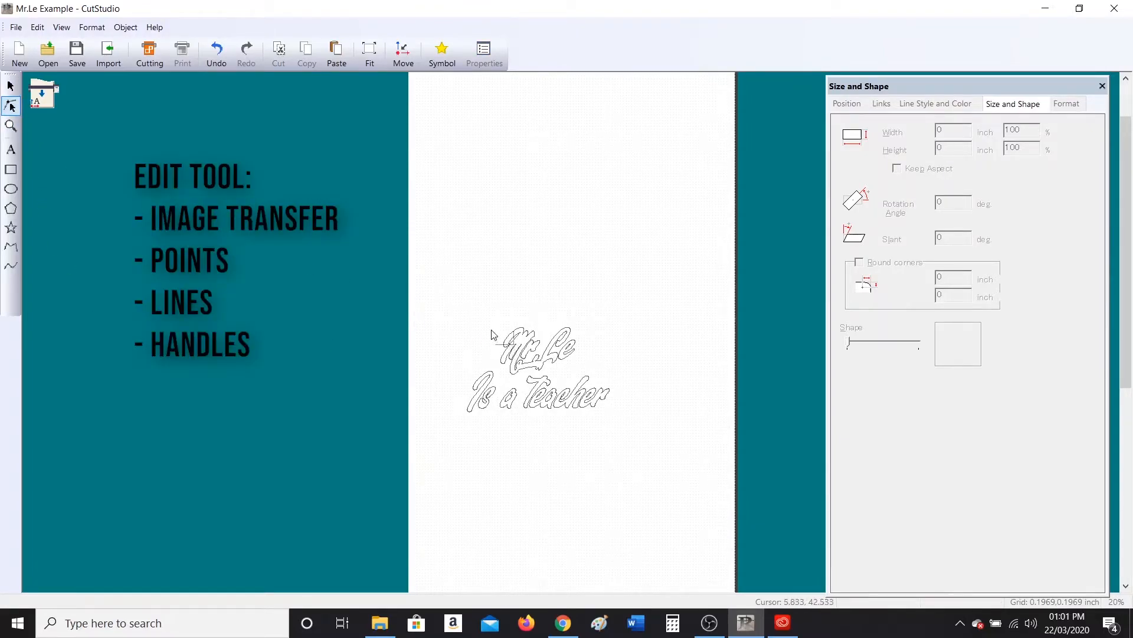
scroll(522, 352, up, 2)
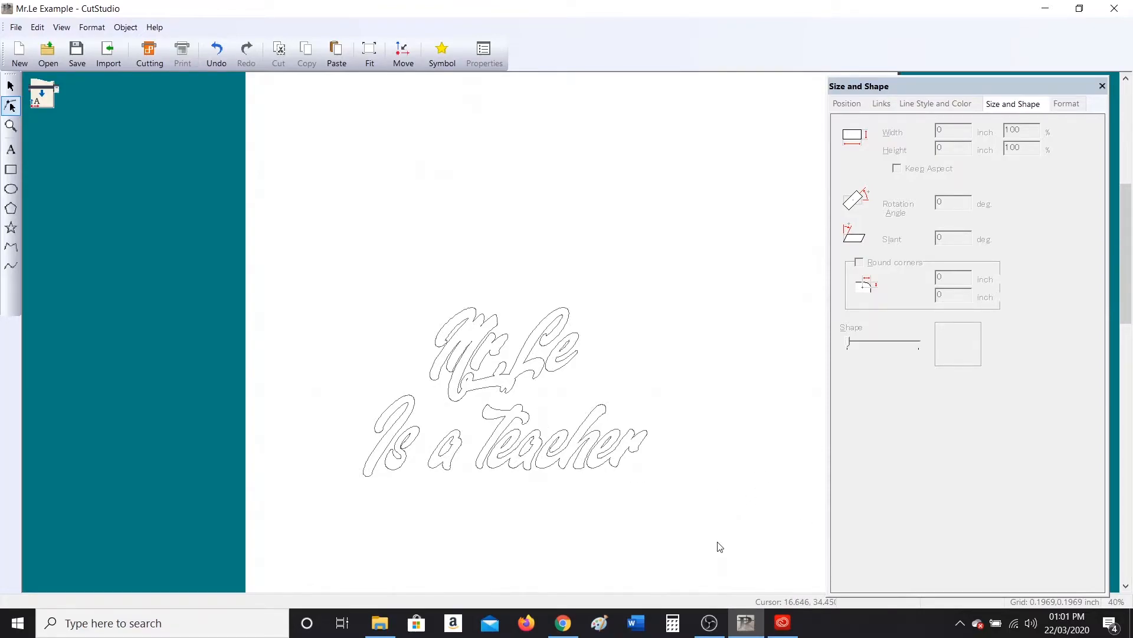
drag(1126, 310, 1127, 332)
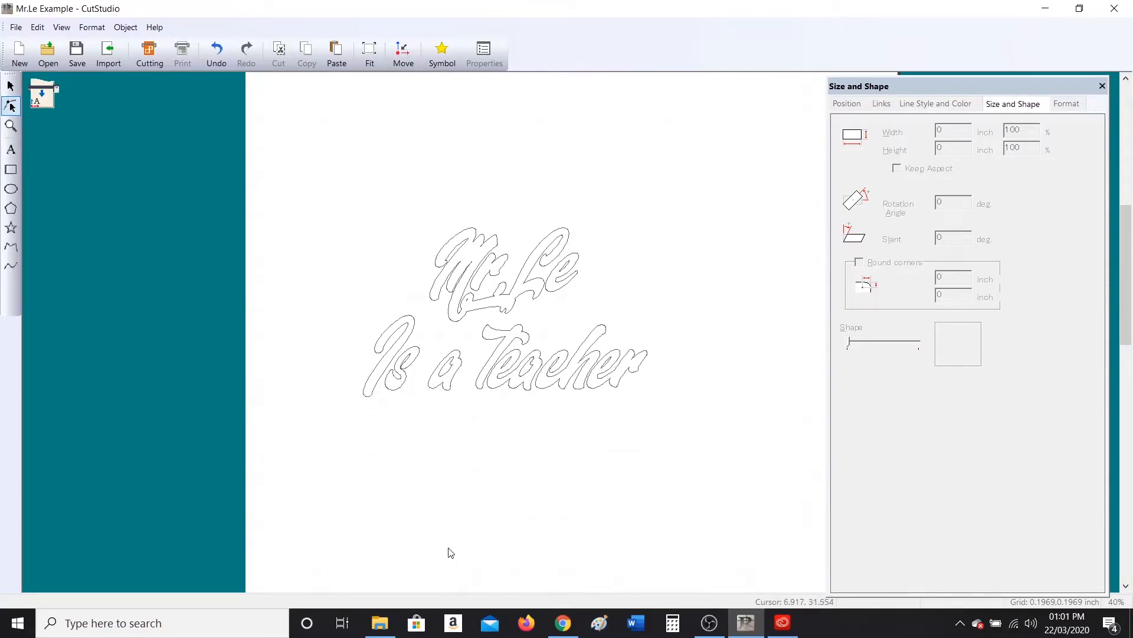
Switch to the tree image results in Chrome and copy the BBC photo looking up into the forest canopy
click(555, 627)
click(726, 12)
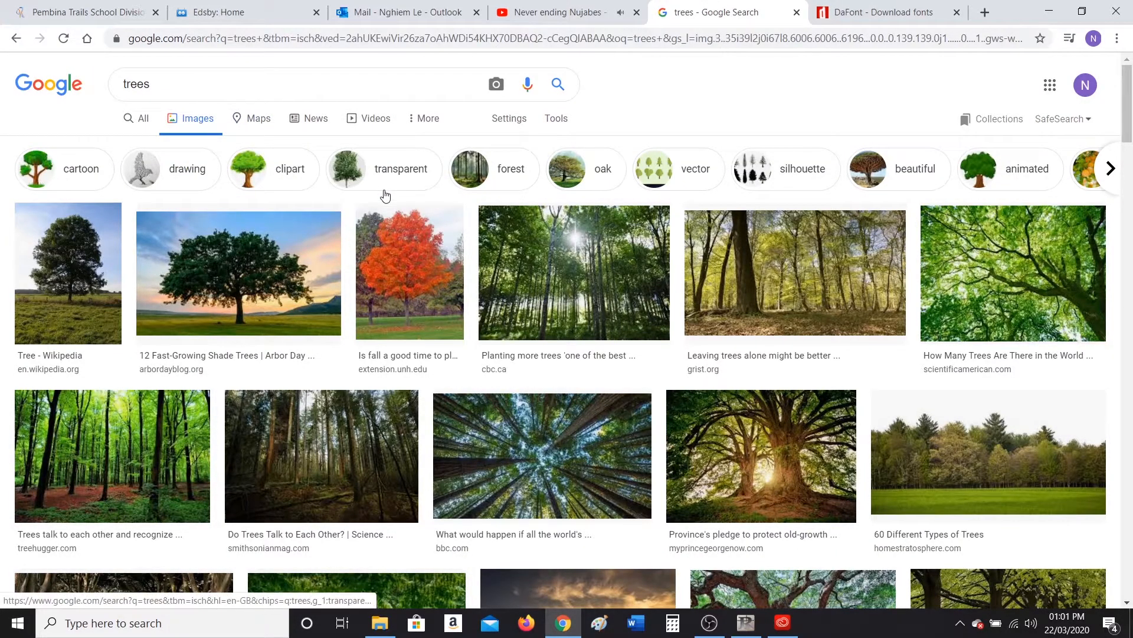
scroll(578, 272, down, 4)
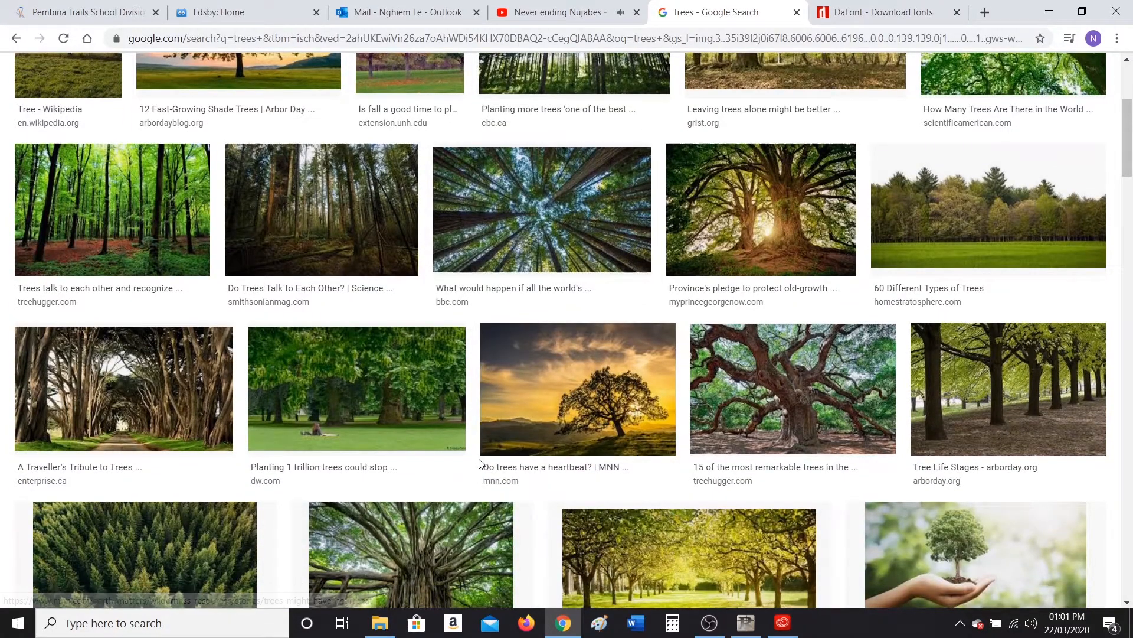
scroll(488, 446, up, 2)
click(576, 324)
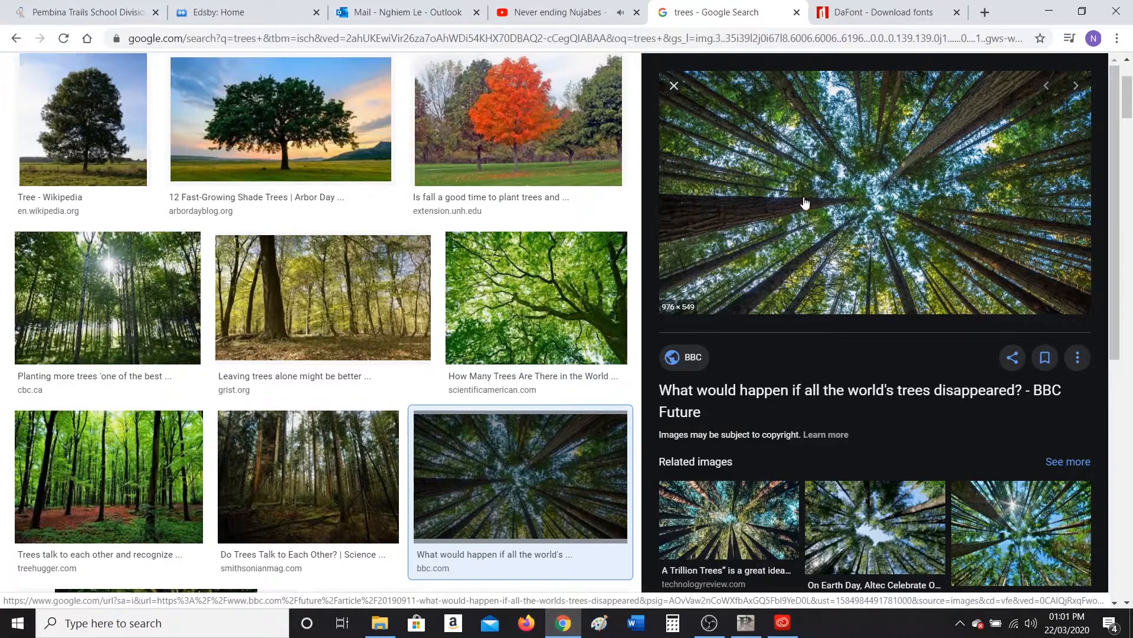
right_click(874, 180)
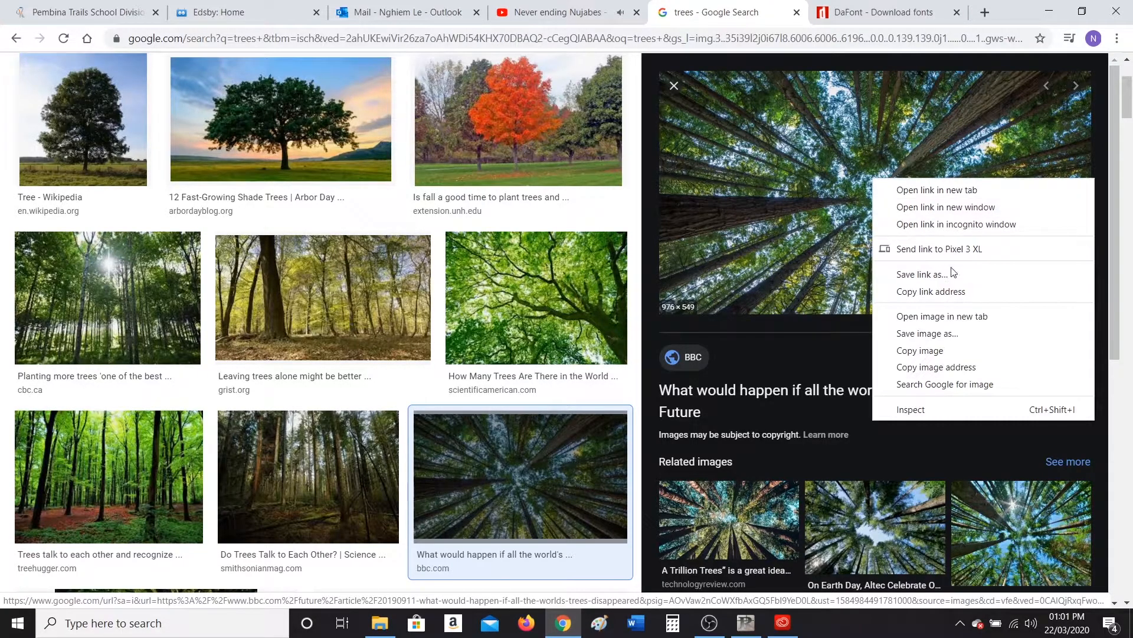
click(922, 345)
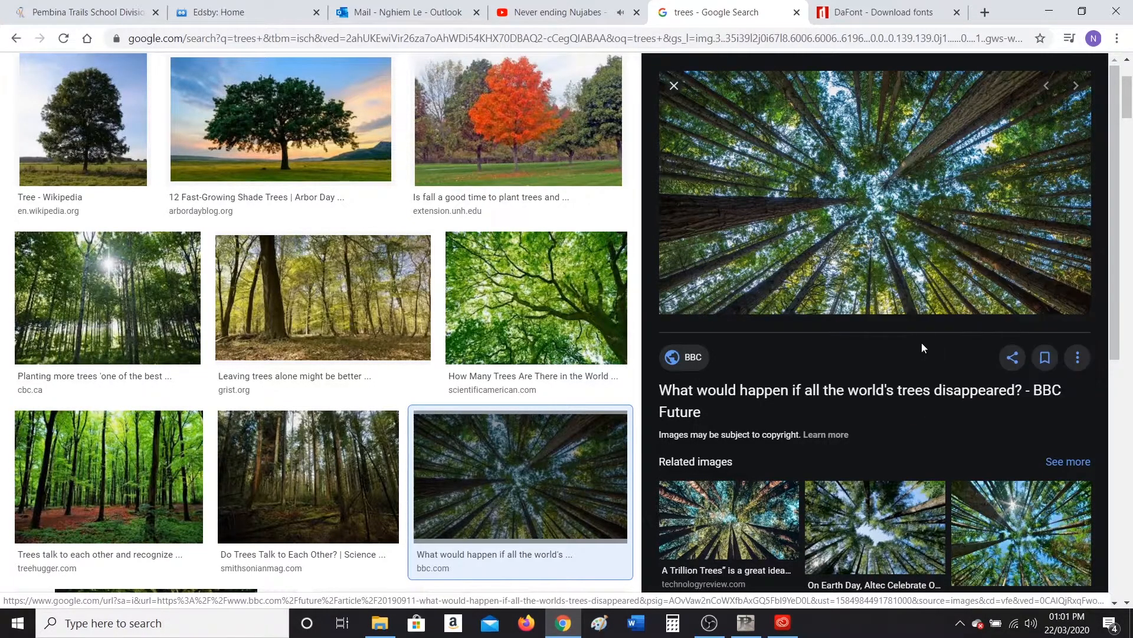
Switch back to CutStudio and paste the copied forest photo, choosing not to save the image in the file
click(746, 621)
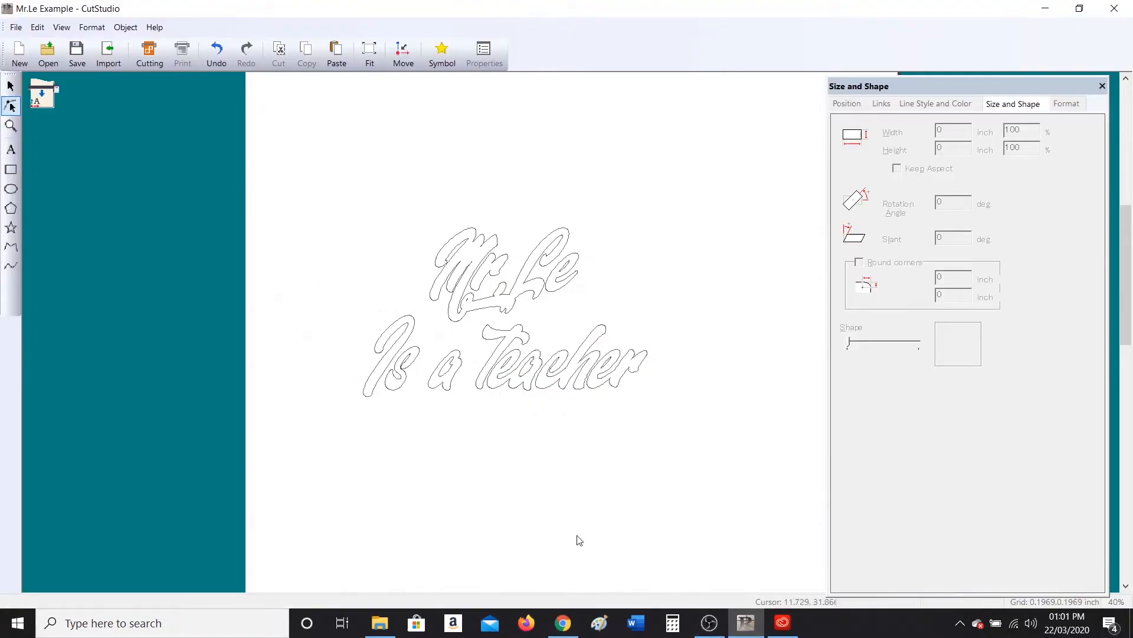
key(ctrl+v)
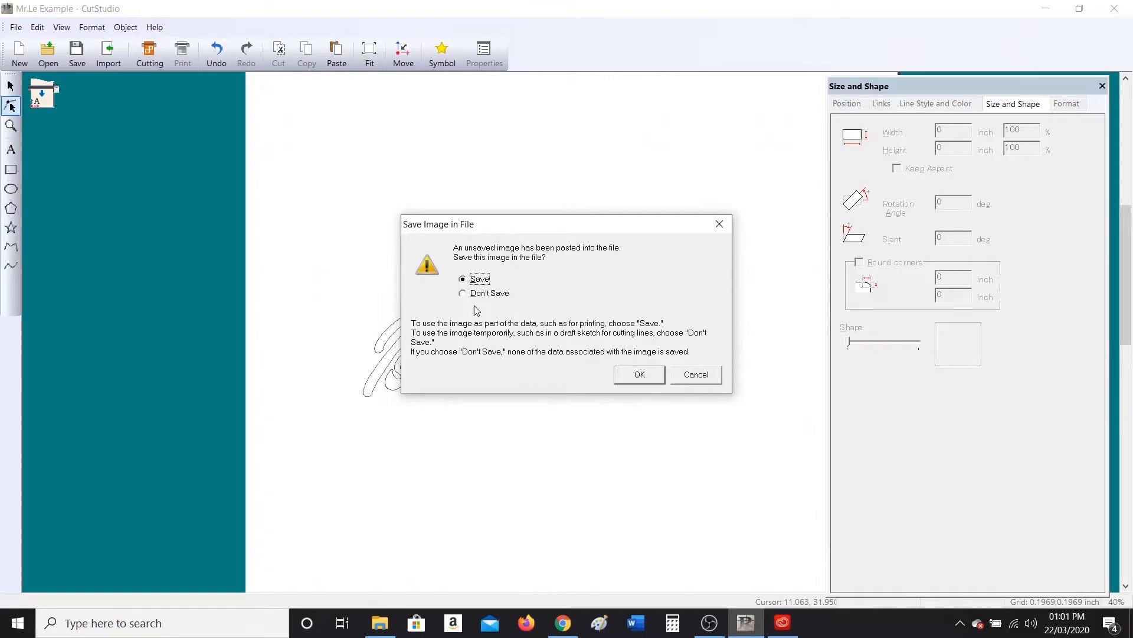
click(486, 294)
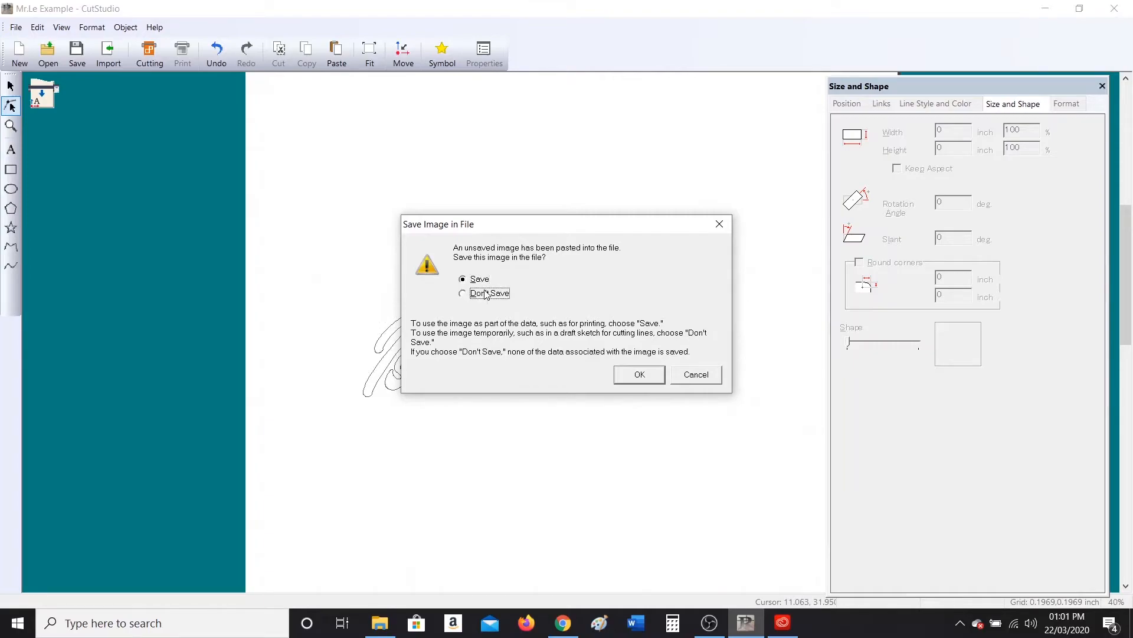
click(640, 375)
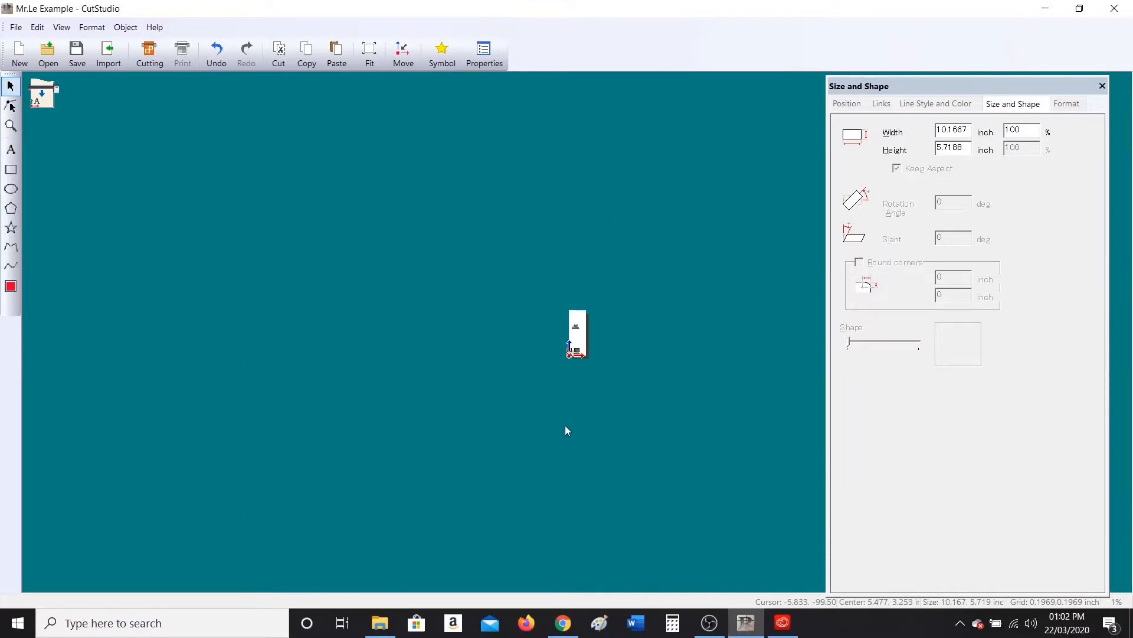
Move the pasted forest photo below the text and enlarge it to about 17.5 by 9.9 inches
drag(545, 534, 581, 354)
scroll(583, 351, up, 2)
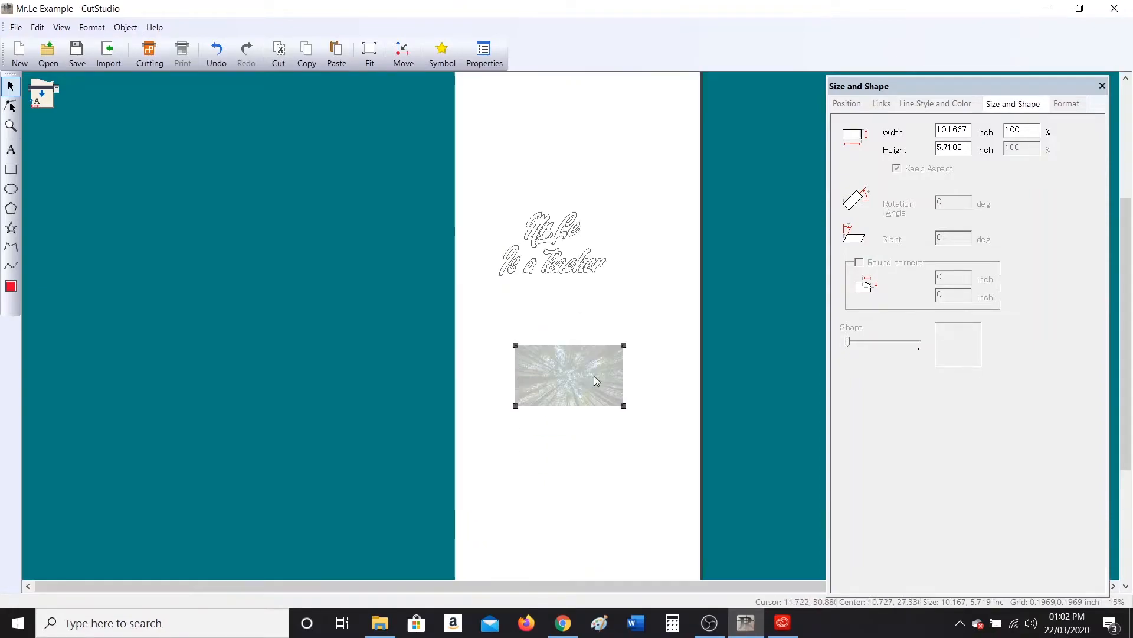
drag(557, 401, 531, 356)
drag(623, 394, 706, 443)
drag(549, 367, 559, 364)
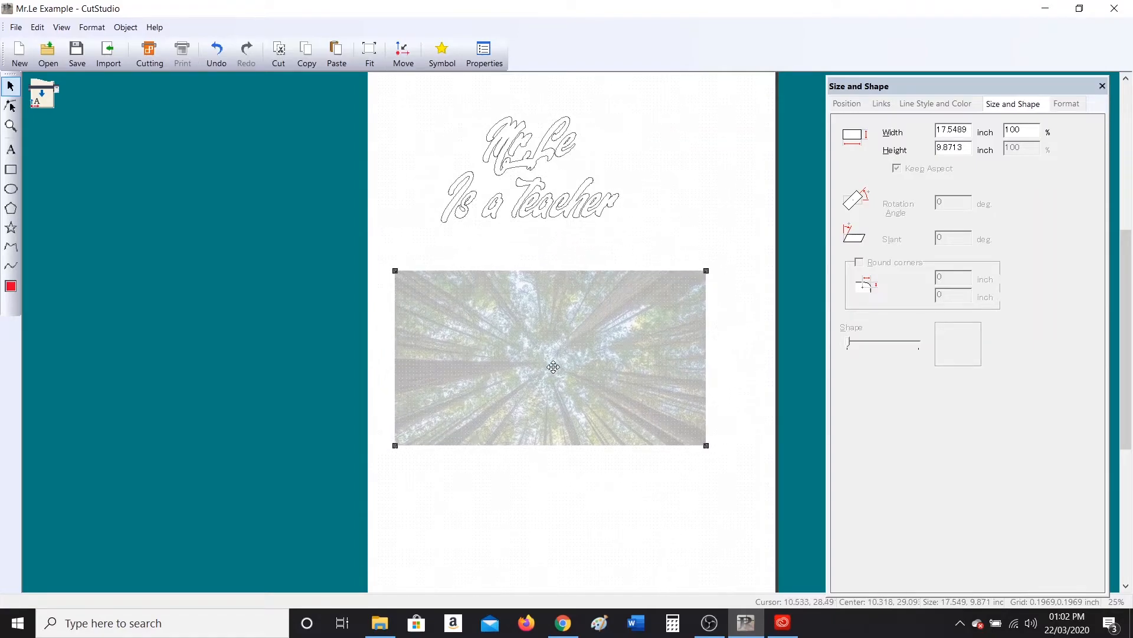
Create an Image Outline of the forest photo with a slightly darker image density and extracted contour lines
right_click(552, 353)
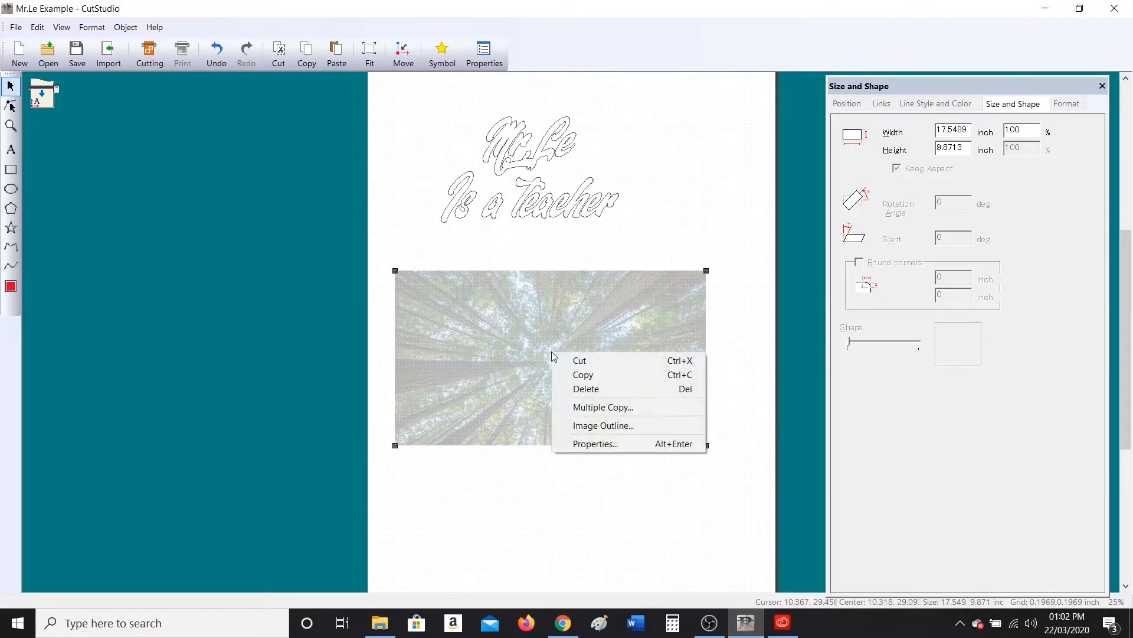
click(620, 429)
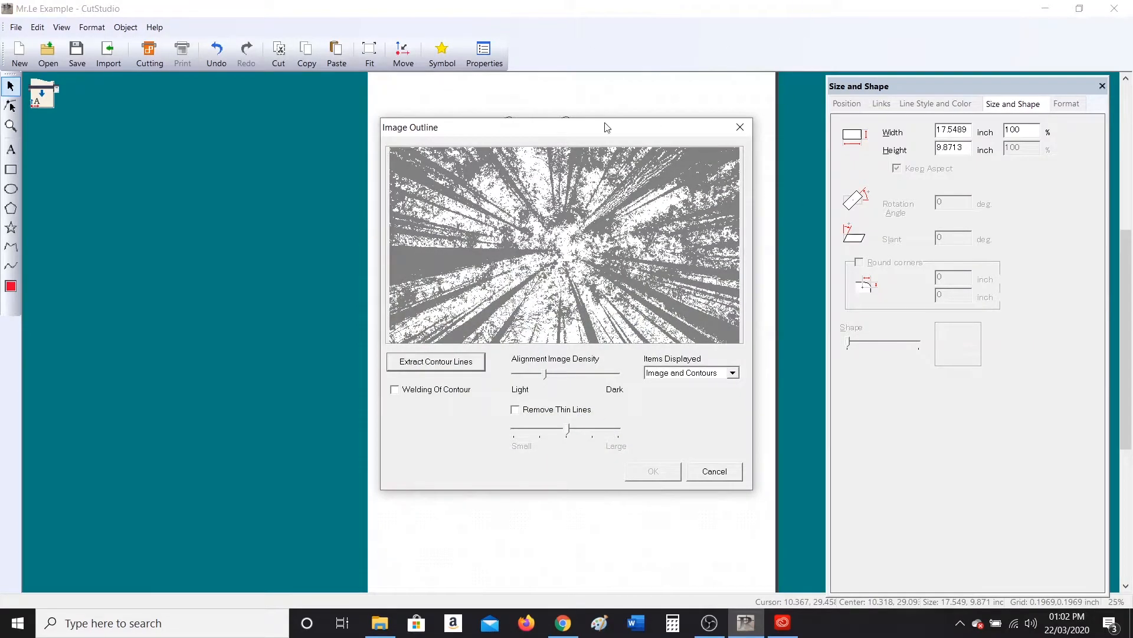
click(545, 370)
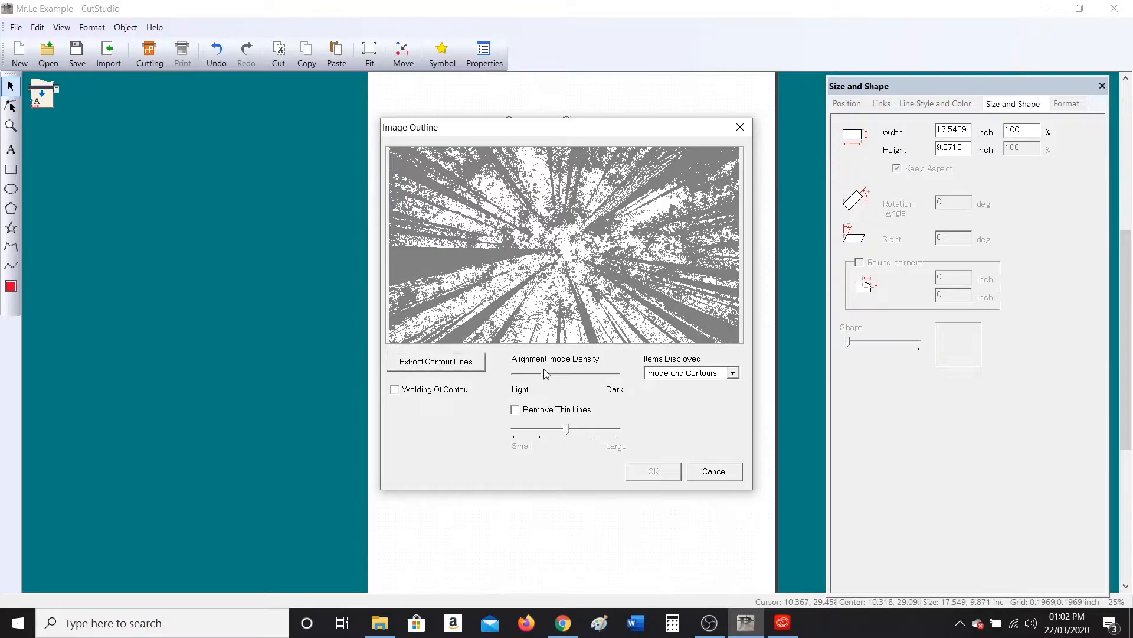
mouse_move(549, 376)
mouse_down()
mouse_move(567, 376)
mouse_move(552, 382)
mouse_up()
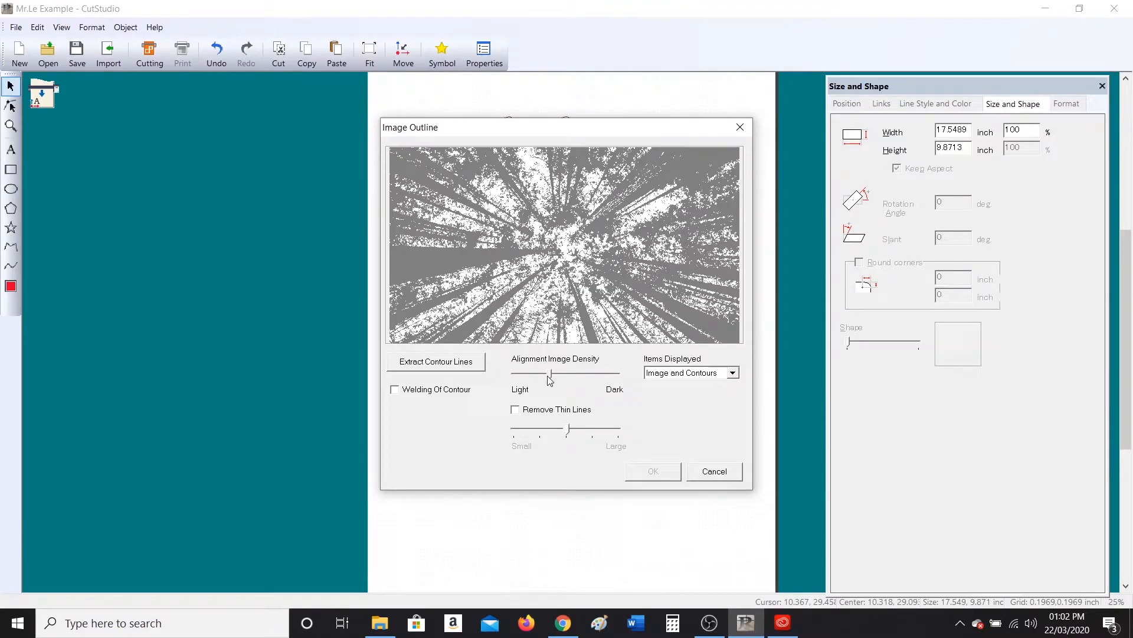
click(431, 364)
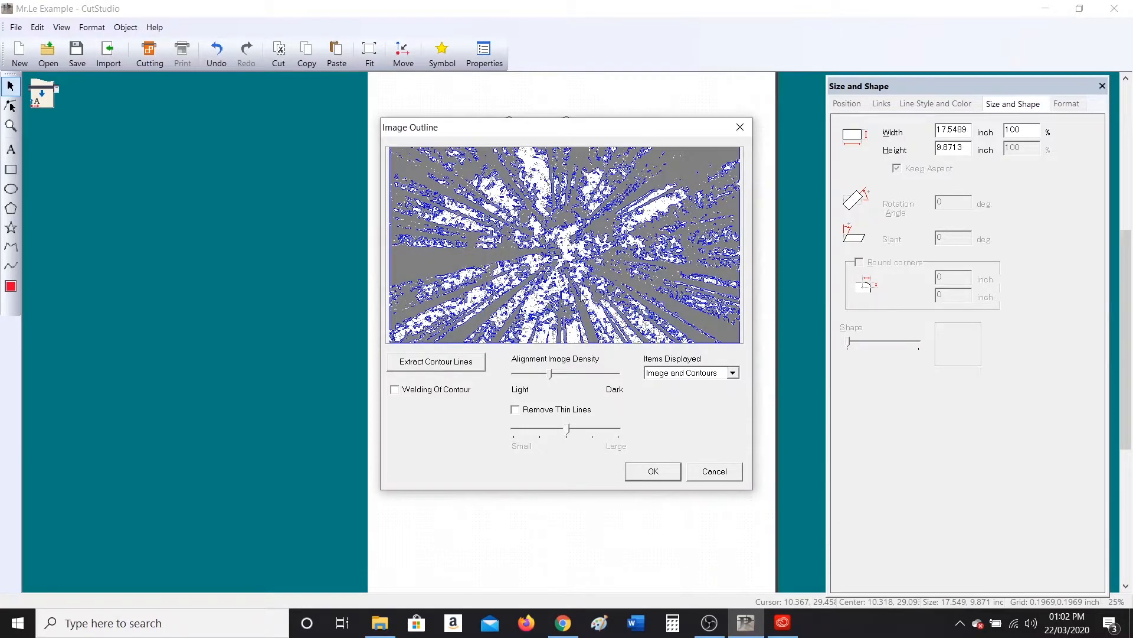
click(653, 472)
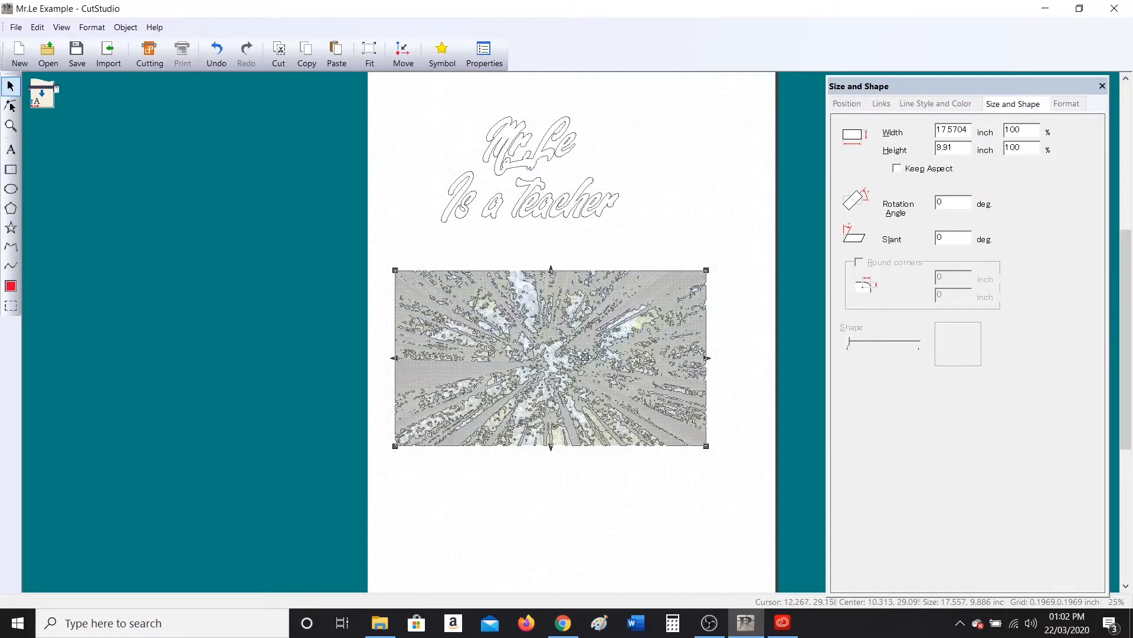
Move the extracted contour lines below the forest photo and examine their detail up close
drag(585, 357, 588, 541)
drag(1127, 327, 1128, 366)
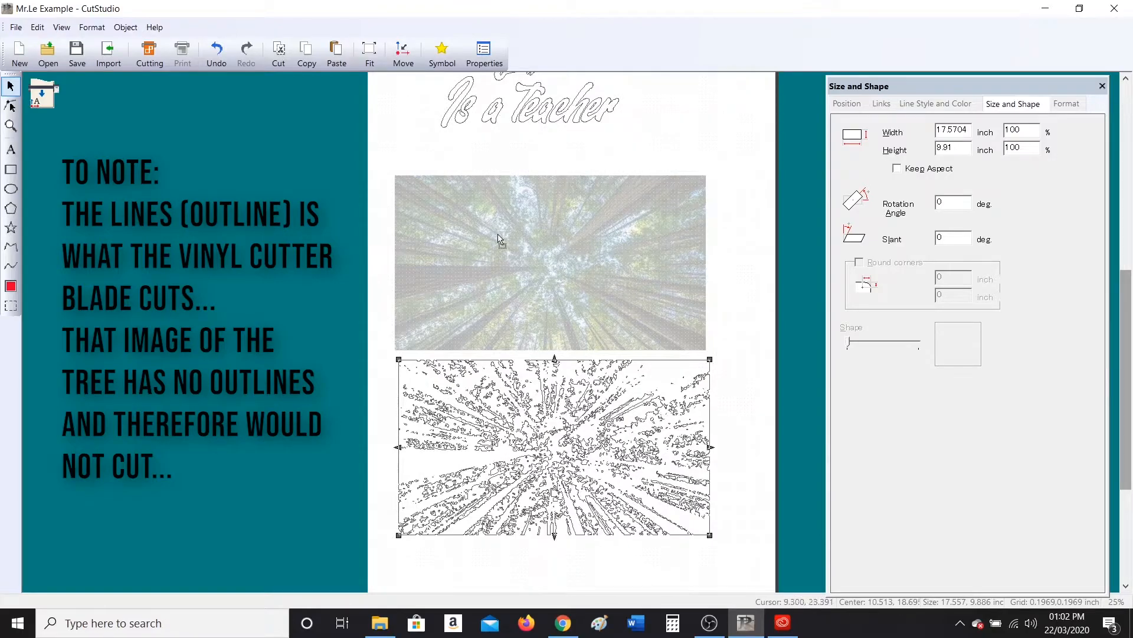
scroll(575, 493, up, 2)
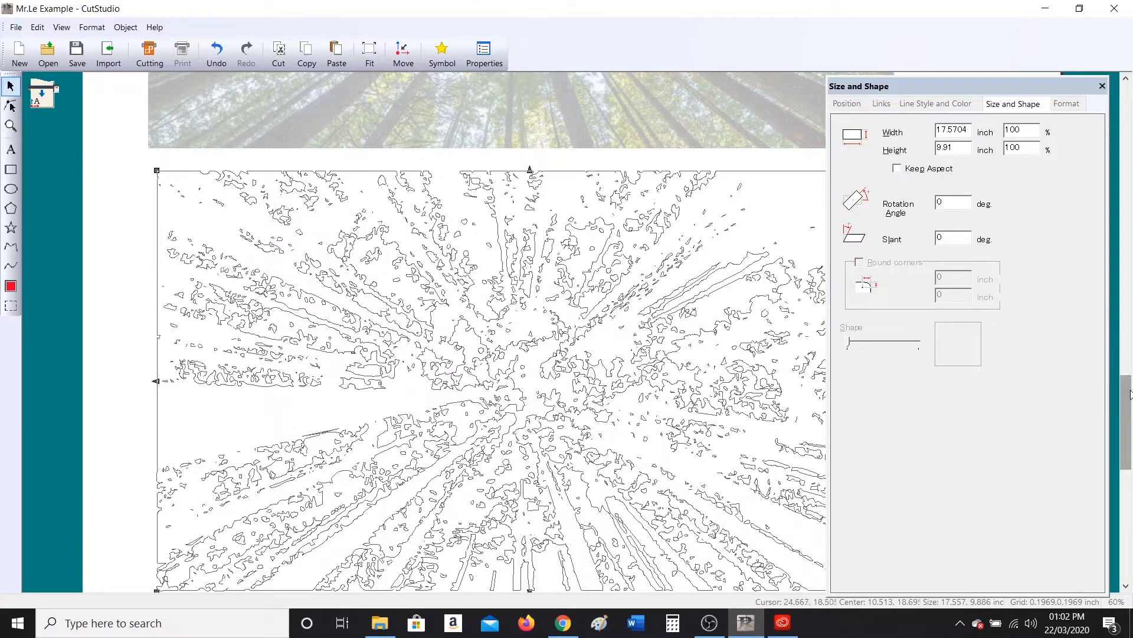
scroll(1131, 394, down, 3)
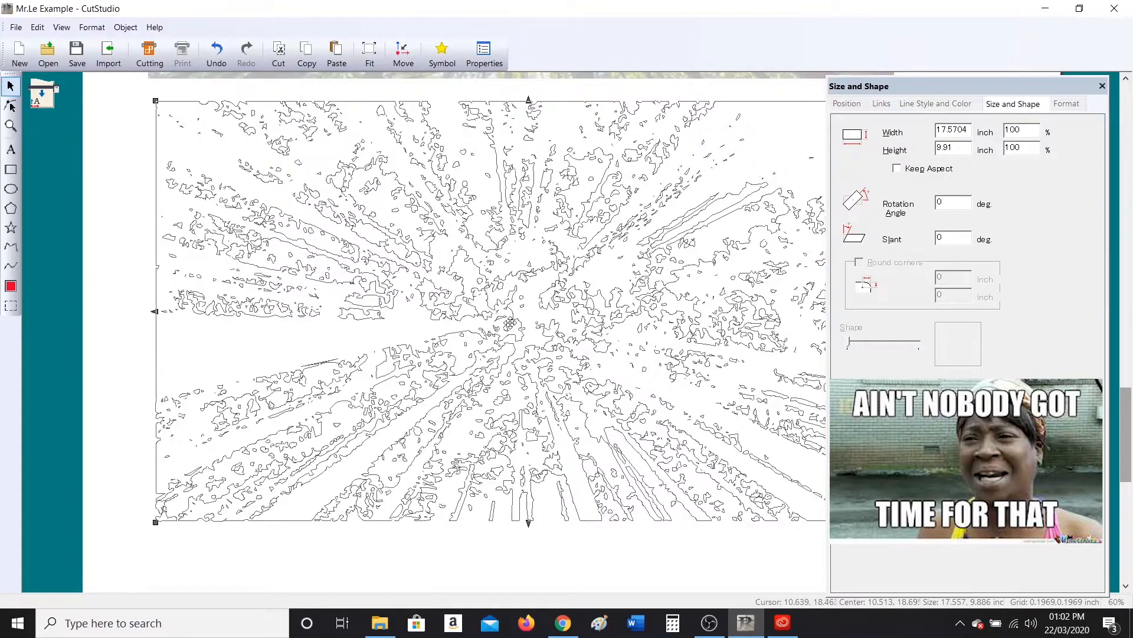
drag(515, 322, 502, 327)
scroll(502, 327, down, 1)
drag(574, 354, 562, 360)
Delete both the extracted contour lines and the forest photo from the sheet
click(560, 319)
key(Delete)
click(555, 126)
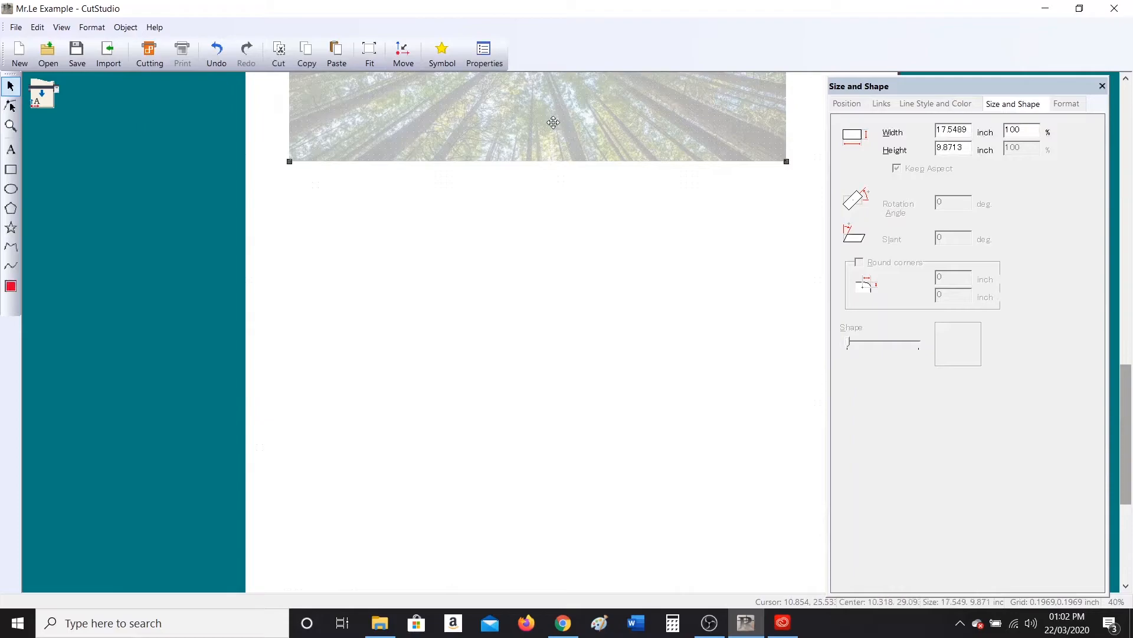
key(Delete)
scroll(565, 435, down, 1)
drag(1127, 317, 1127, 263)
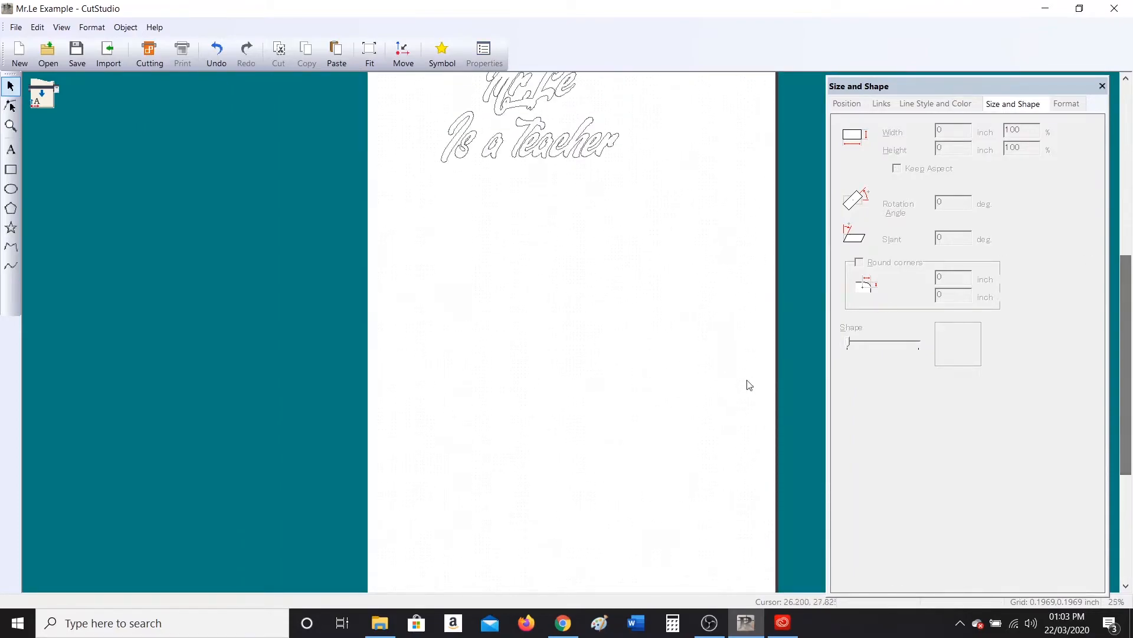
Search Google Images in Chrome for "trees vector" and preview the green Freepik trees and the VectorStock deciduous fir silhouettes
click(562, 623)
click(184, 77)
text(vector)
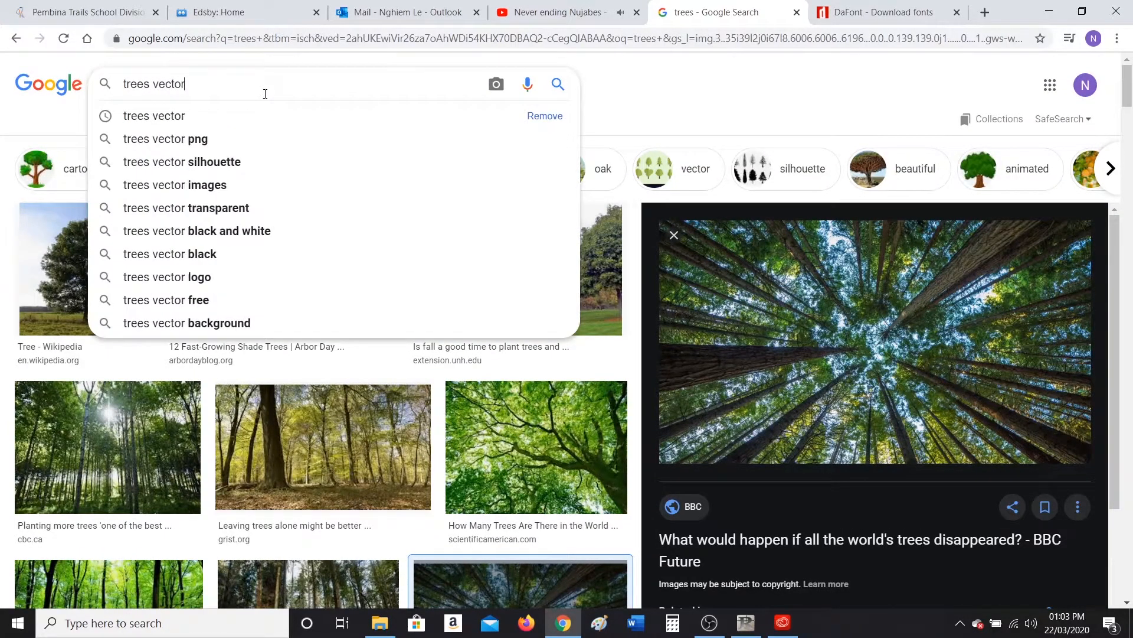
key(Return)
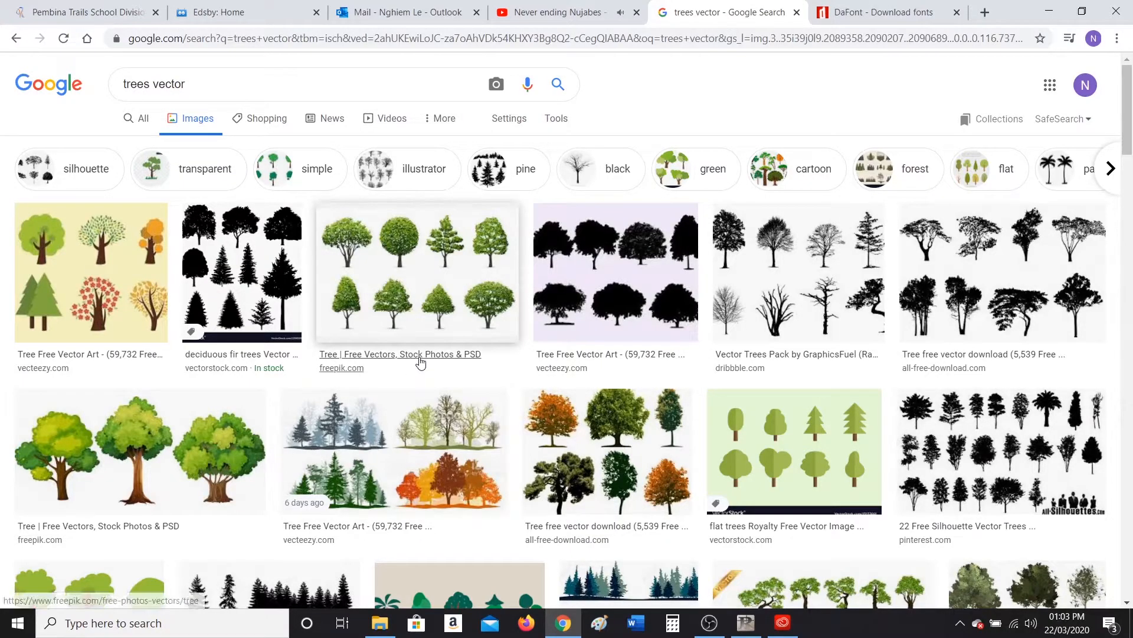
click(135, 455)
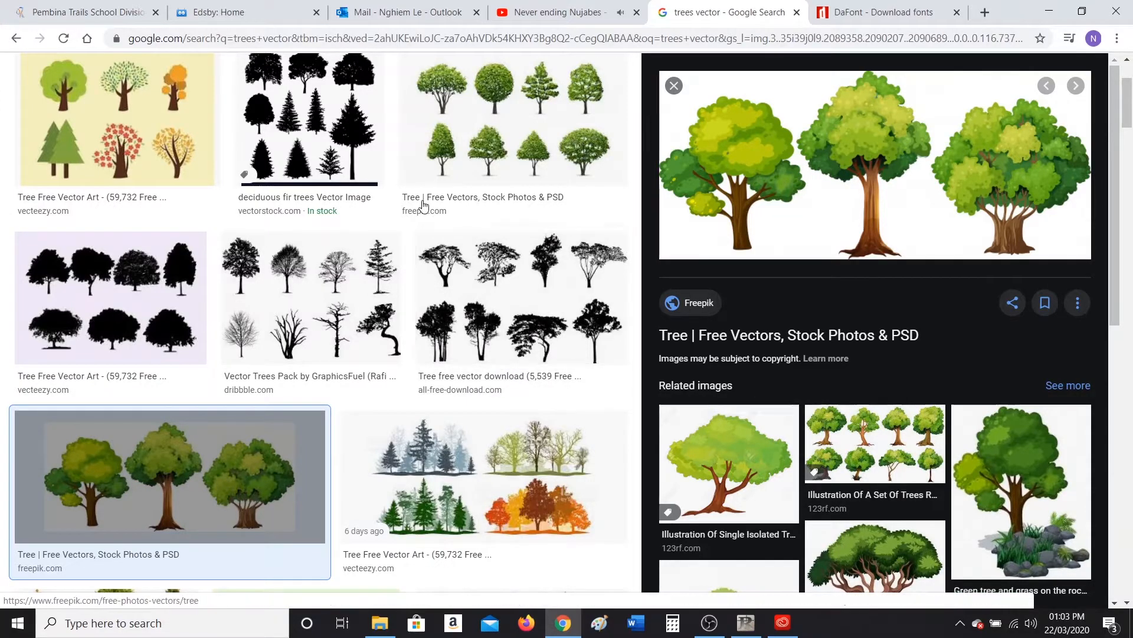
click(309, 118)
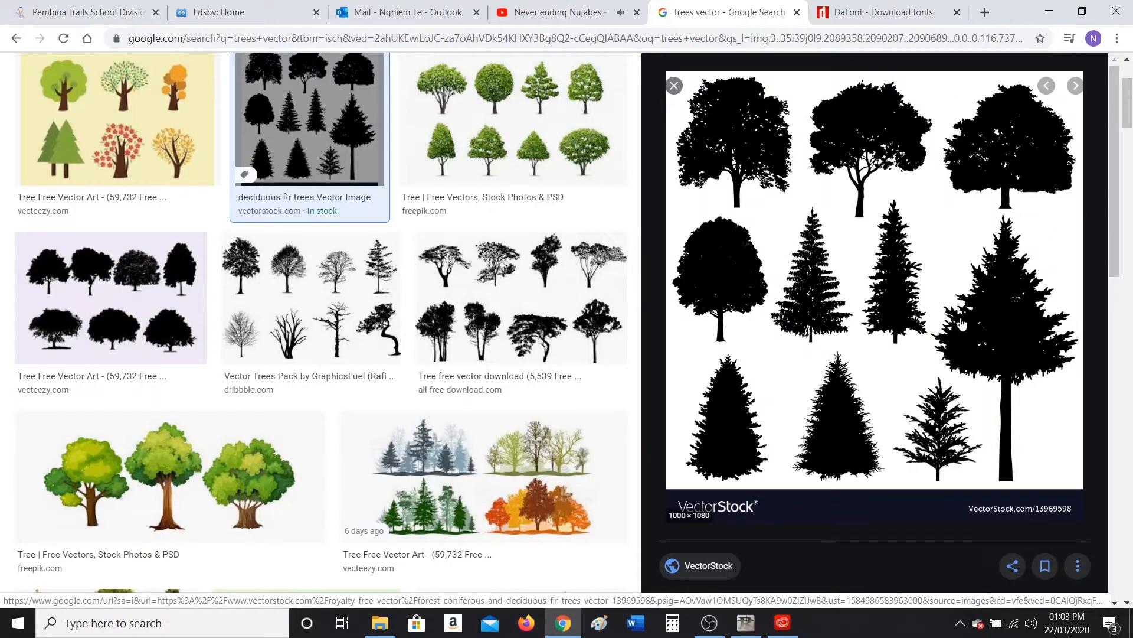
scroll(836, 338, down, 2)
scroll(266, 282, up, 3)
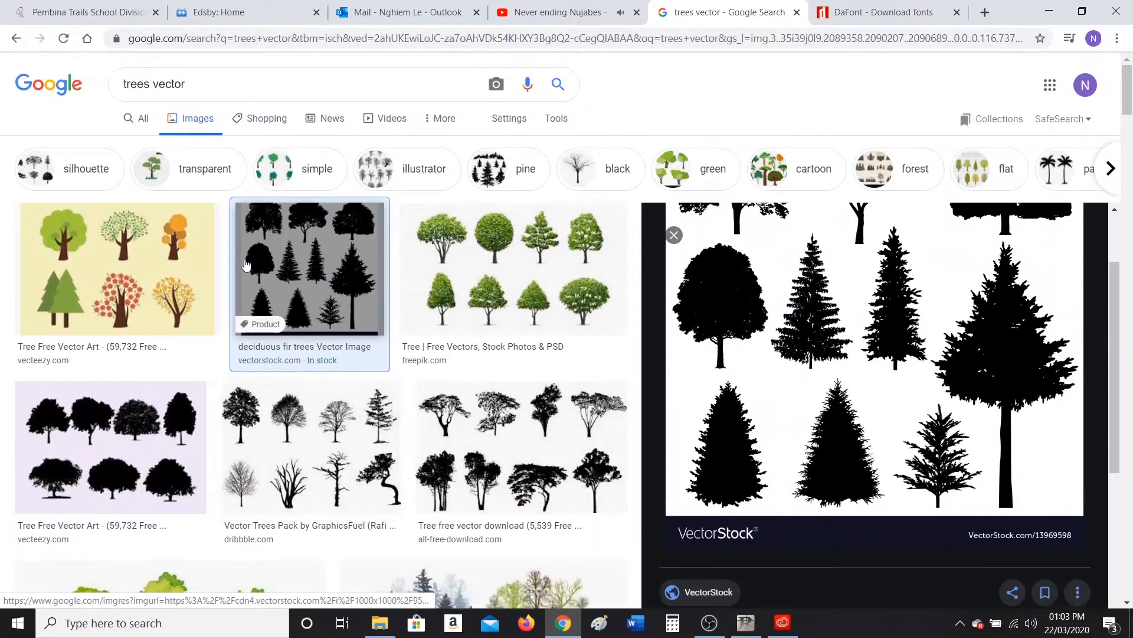
Change the image search to "trees silhouette" and run it
click(194, 81)
key(BackSpace)
key(BackSpace)
key(BackSpace)
key(BackSpace)
key(BackSpace)
key(BackSpace)
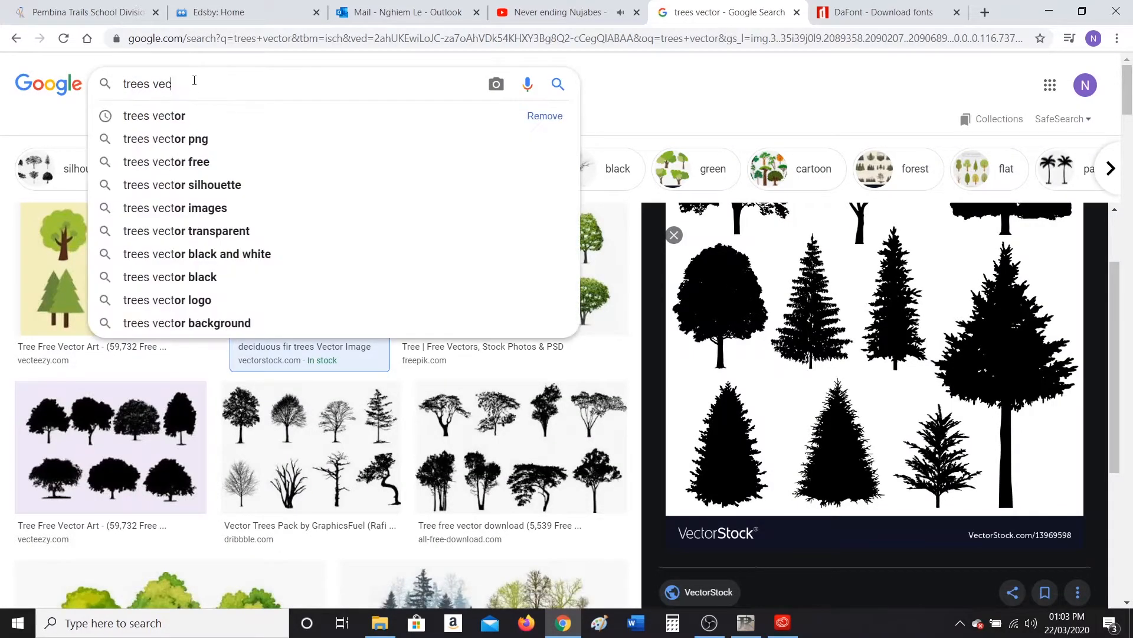
text(silhouette)
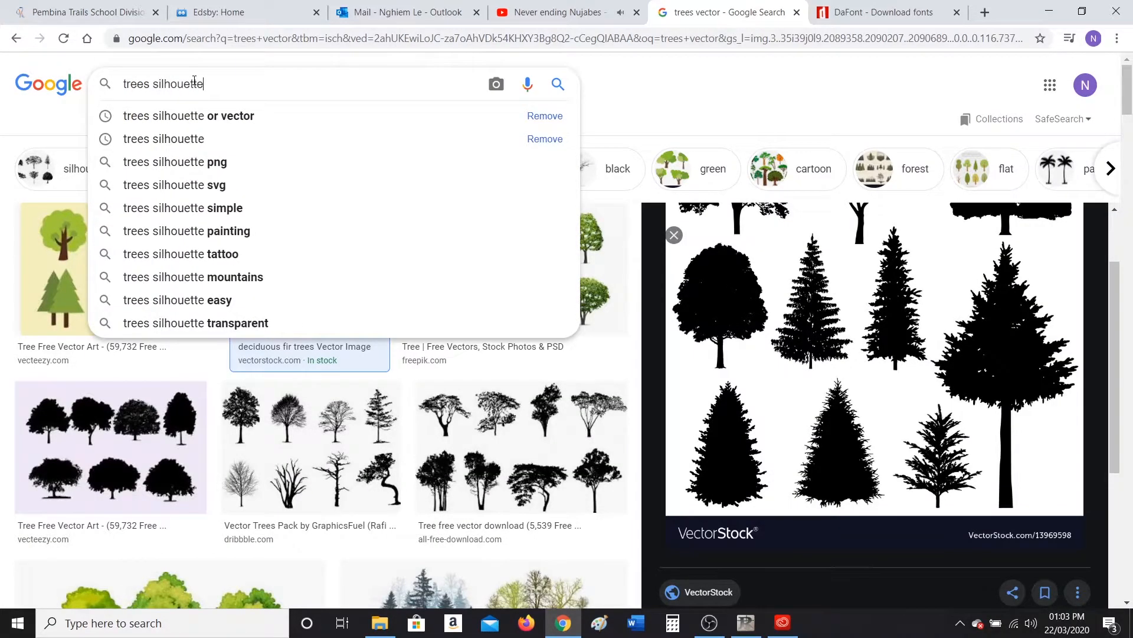
key(Return)
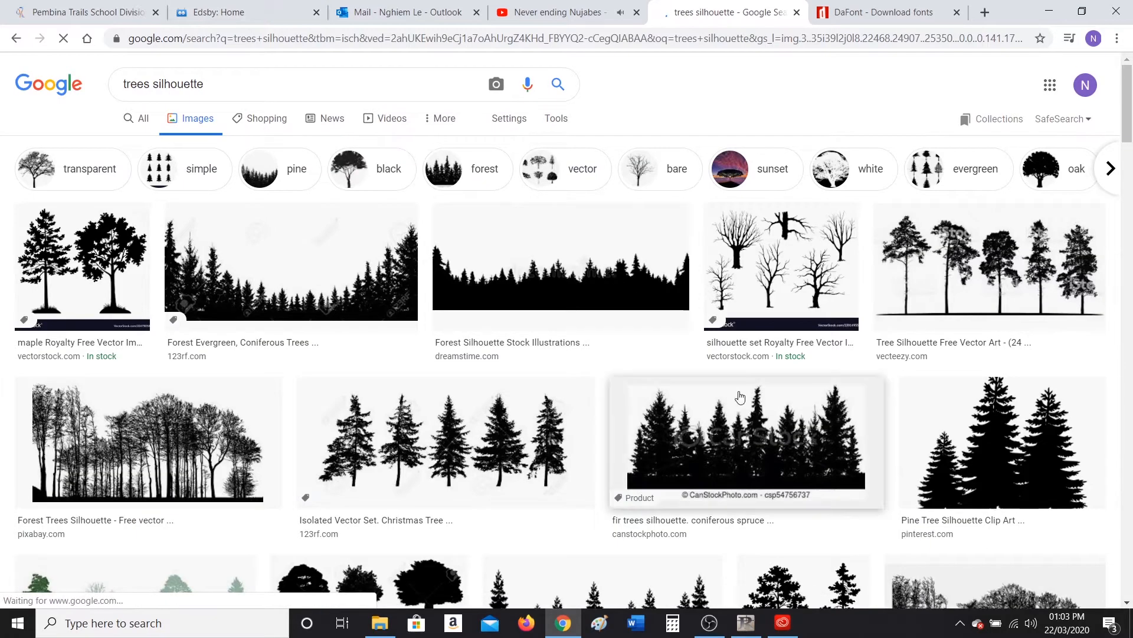
Find the 3axis "Trees Silhouette Vector" picture of two black trees in the results and copy the image
scroll(1130, 168, down, 5)
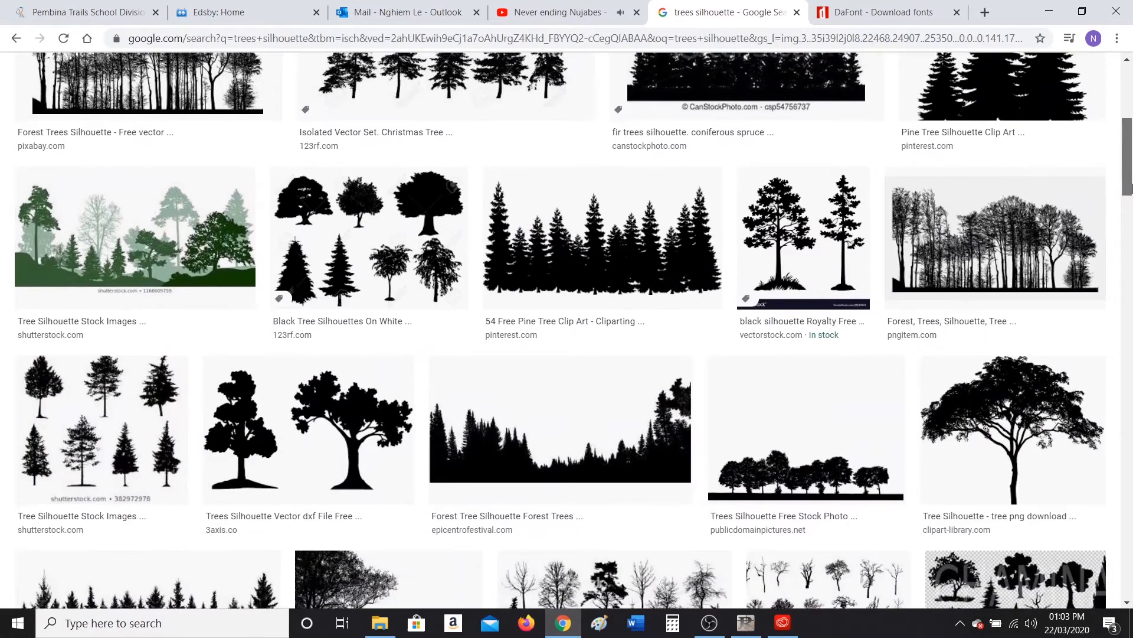
click(381, 280)
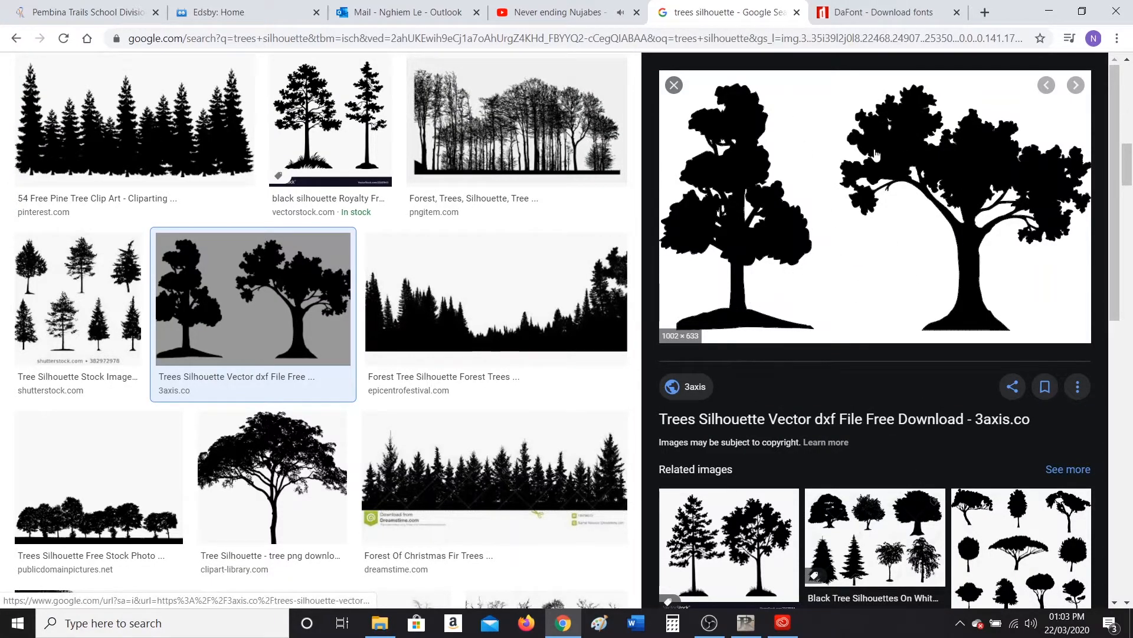
right_click(746, 212)
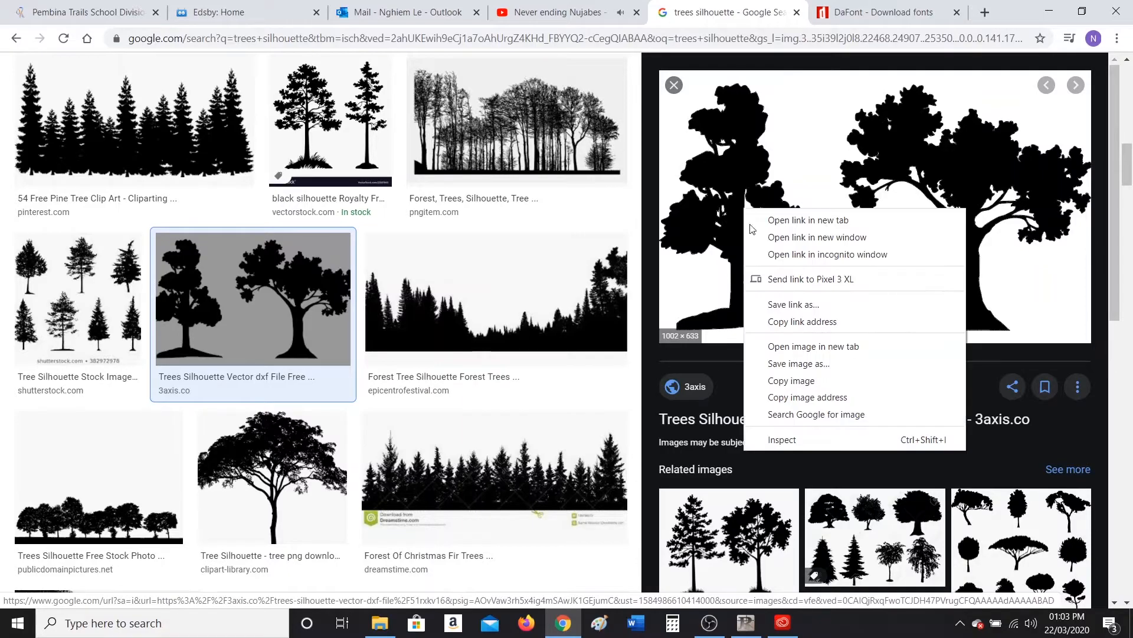
click(785, 380)
Switch to CutStudio and paste the two-tree silhouette, choosing to save the image in the file
key(alt+Tab)
key(ctrl+v)
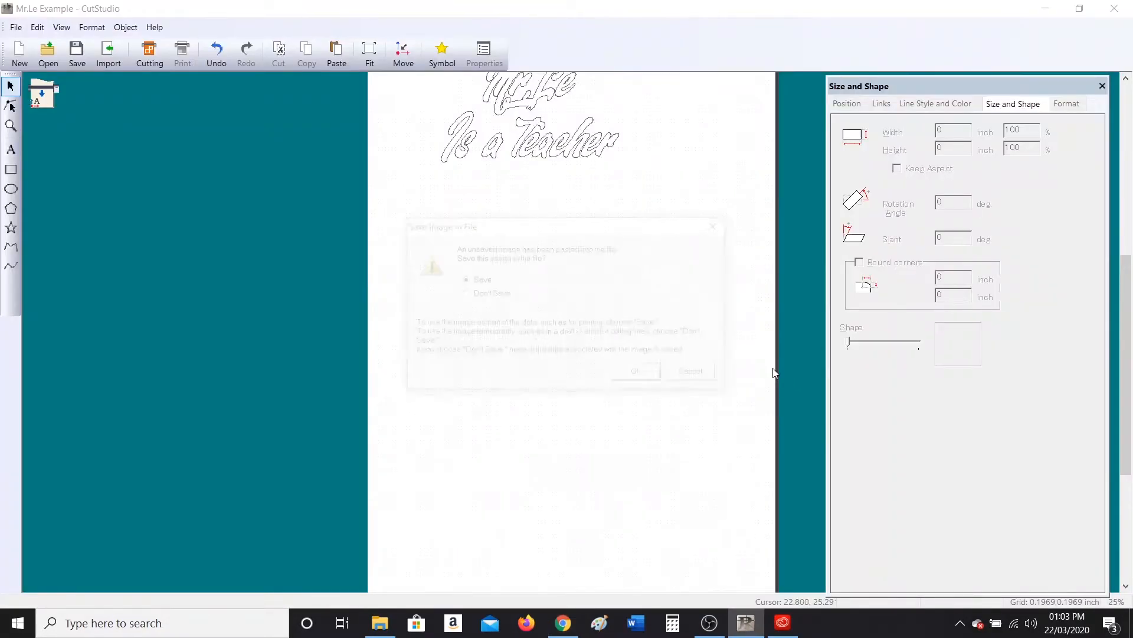
click(627, 373)
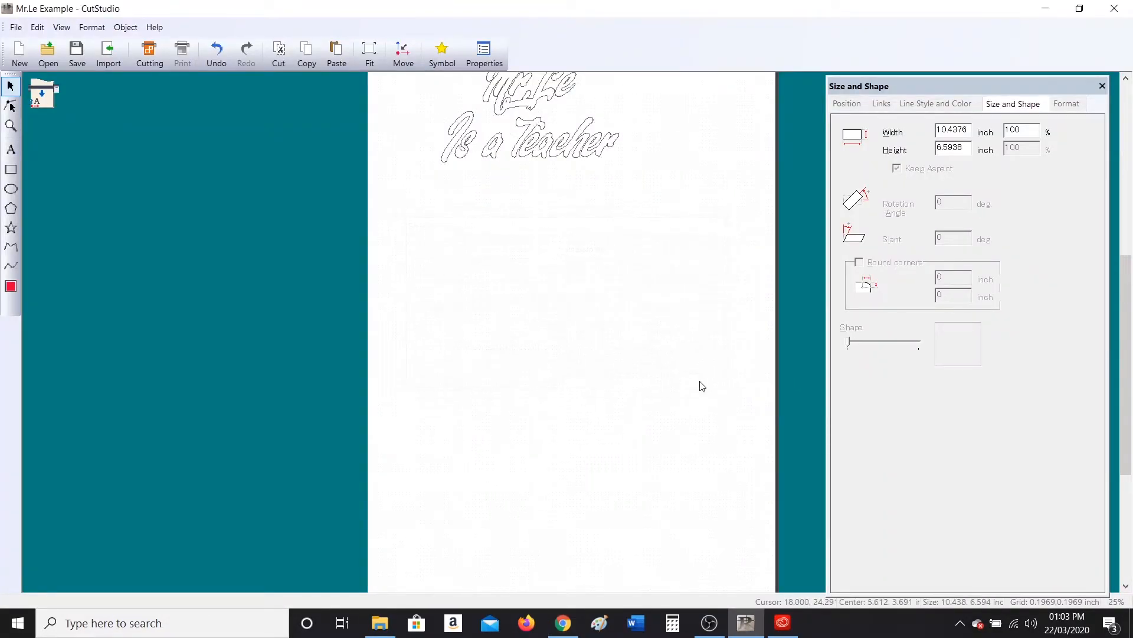
Move the pasted tree silhouette higher on the page and create an image outline from it by extracting contour lines at slightly lighter density
drag(1125, 295, 1131, 400)
drag(489, 488, 540, 177)
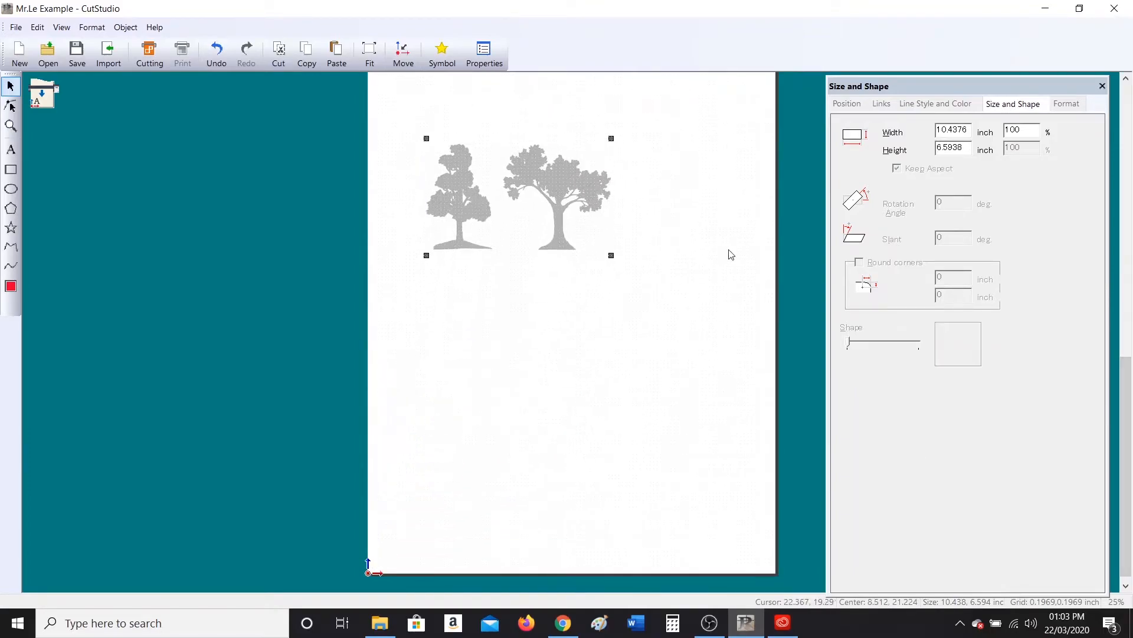
right_click(535, 175)
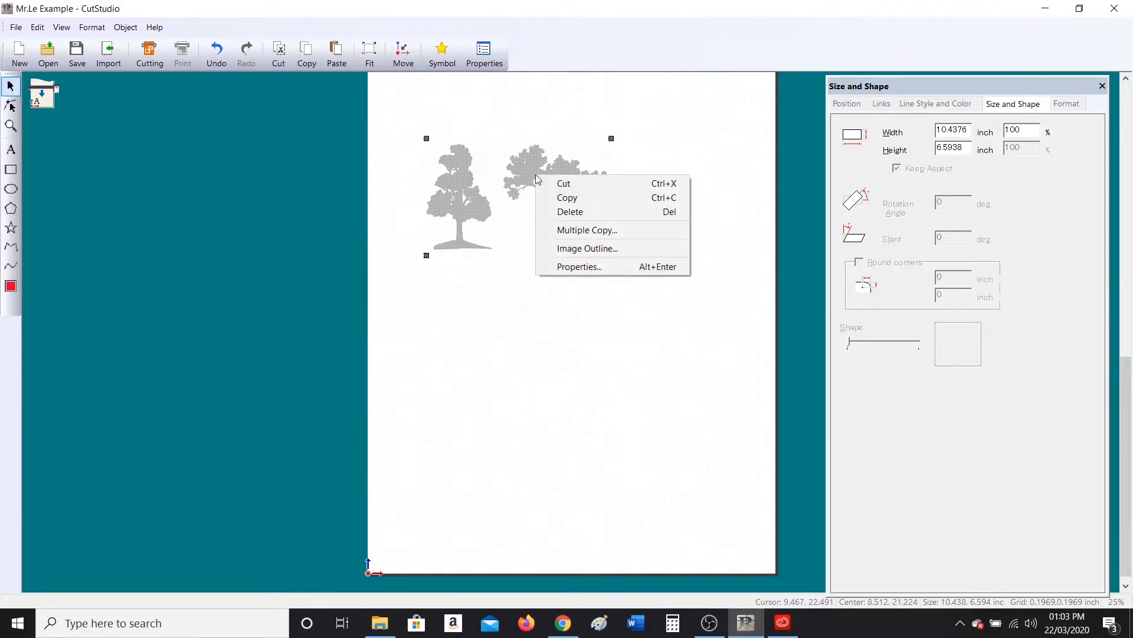
click(587, 254)
click(584, 373)
drag(605, 375, 560, 380)
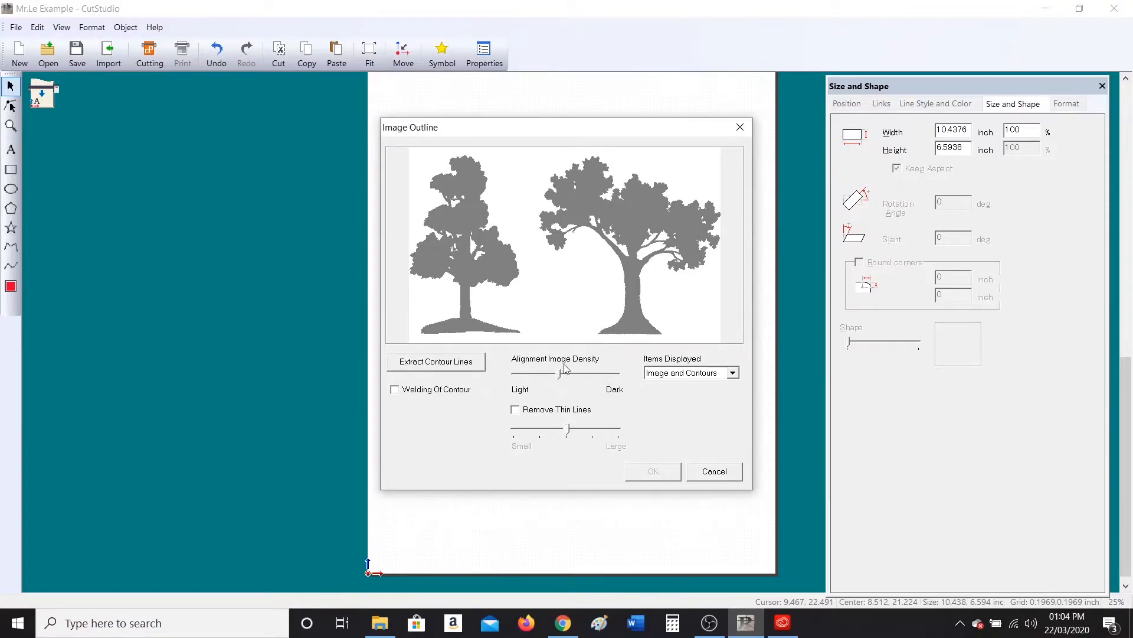
click(452, 373)
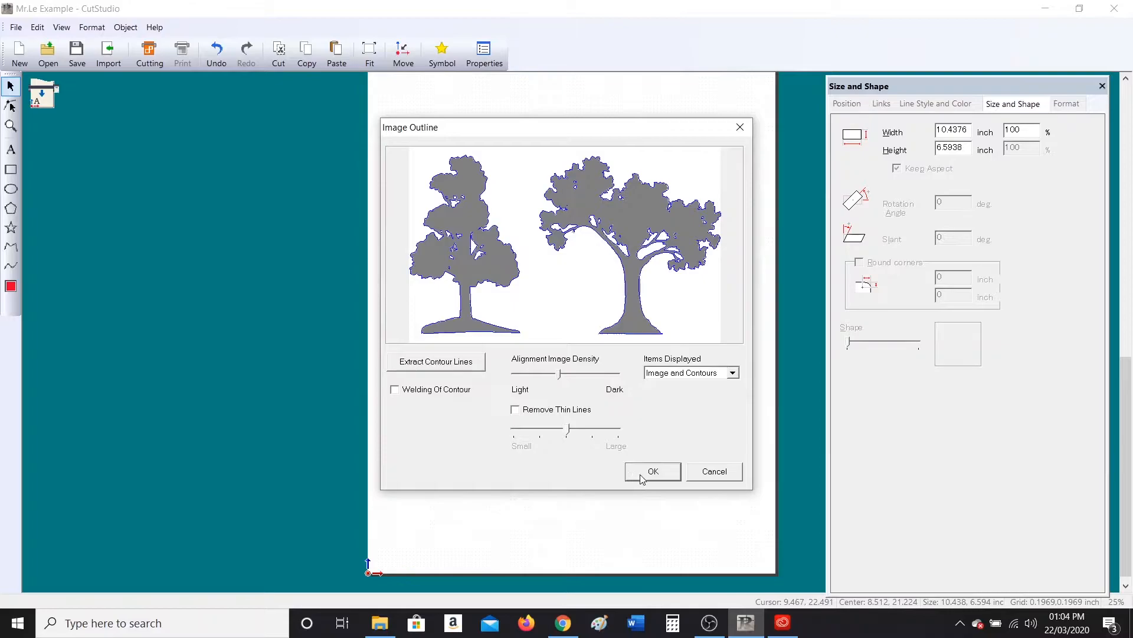
click(642, 475)
Move the extracted tree outlines below the gray silhouette image and inspect their contours up close
drag(546, 193, 547, 349)
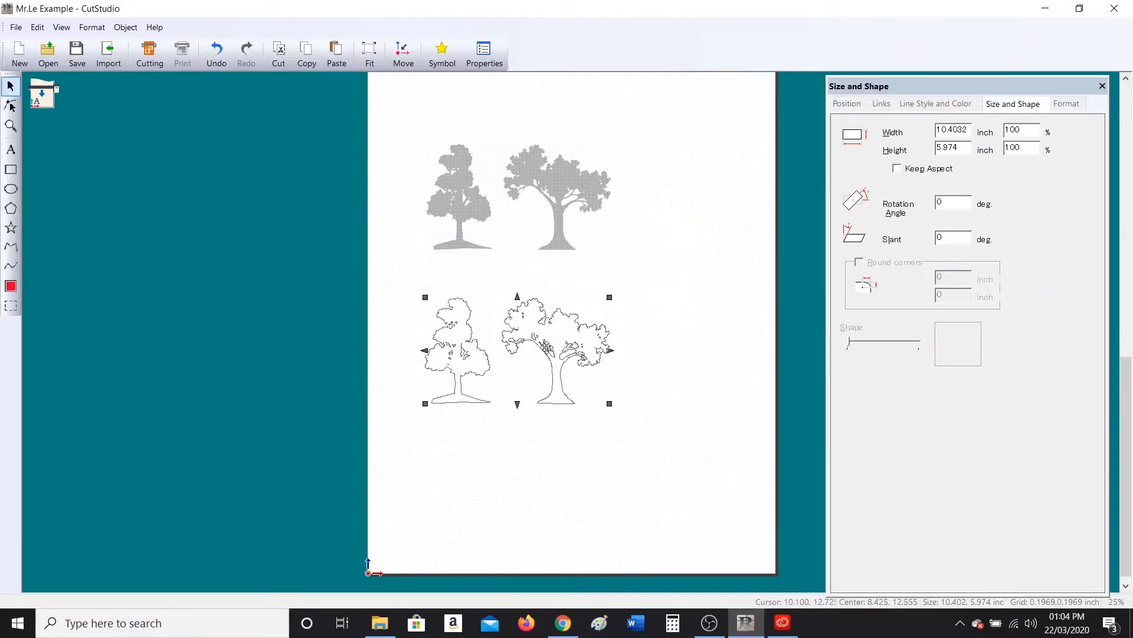
scroll(531, 361, up, 3)
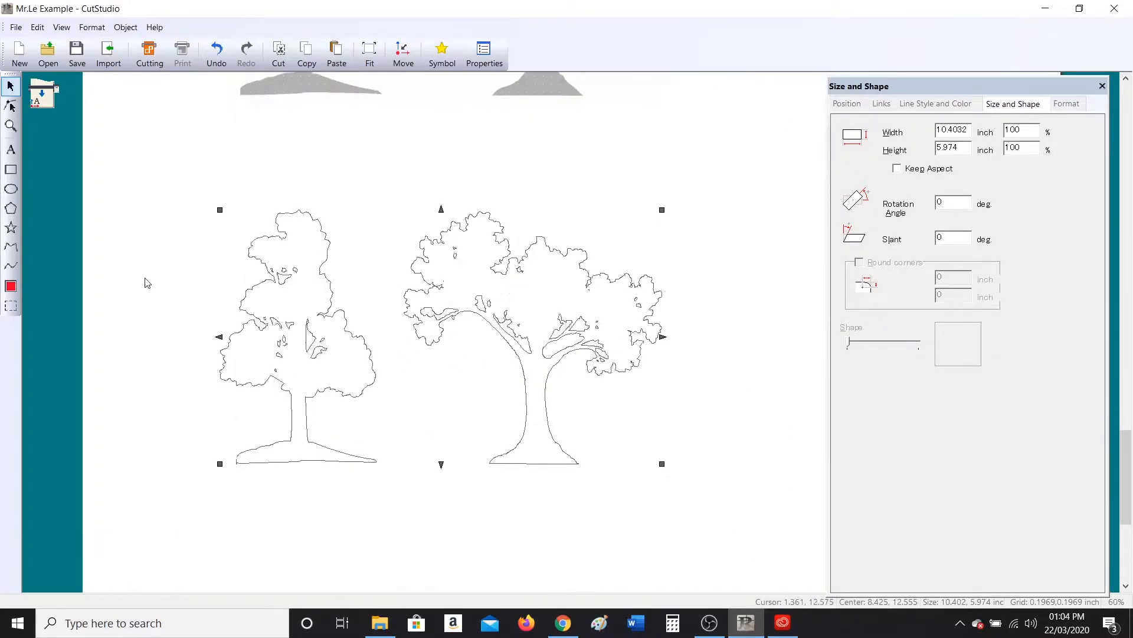
scroll(454, 298, up, 2)
scroll(449, 312, up, 1)
scroll(444, 311, down, 3)
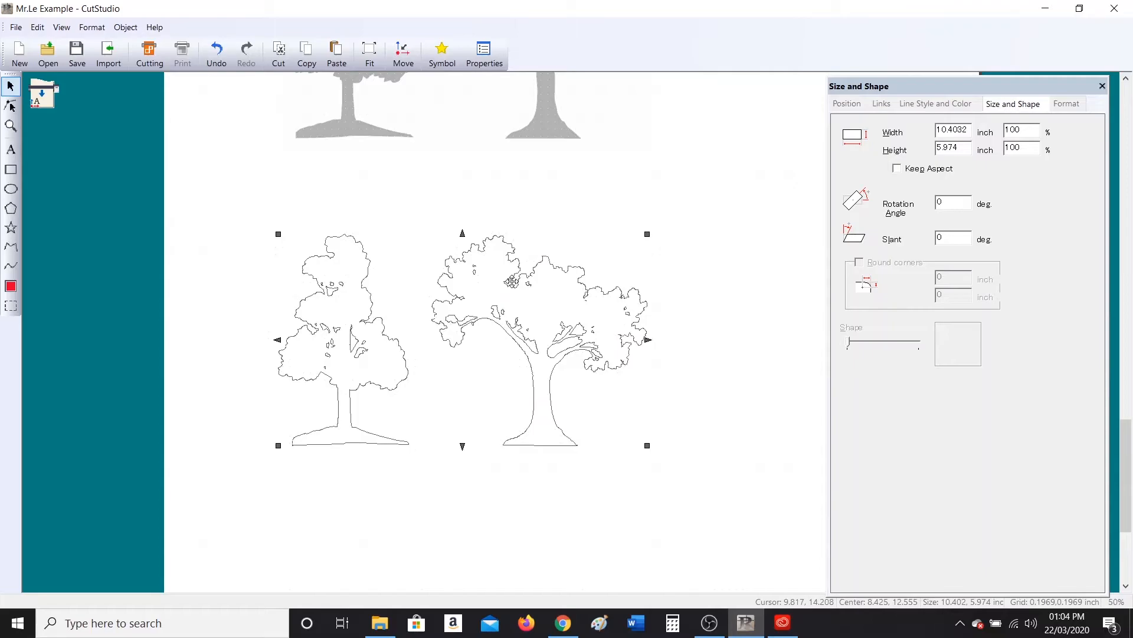
scroll(506, 278, down, 1)
Select the original gray silhouette image and delete it, keeping only the outlines
click(551, 102)
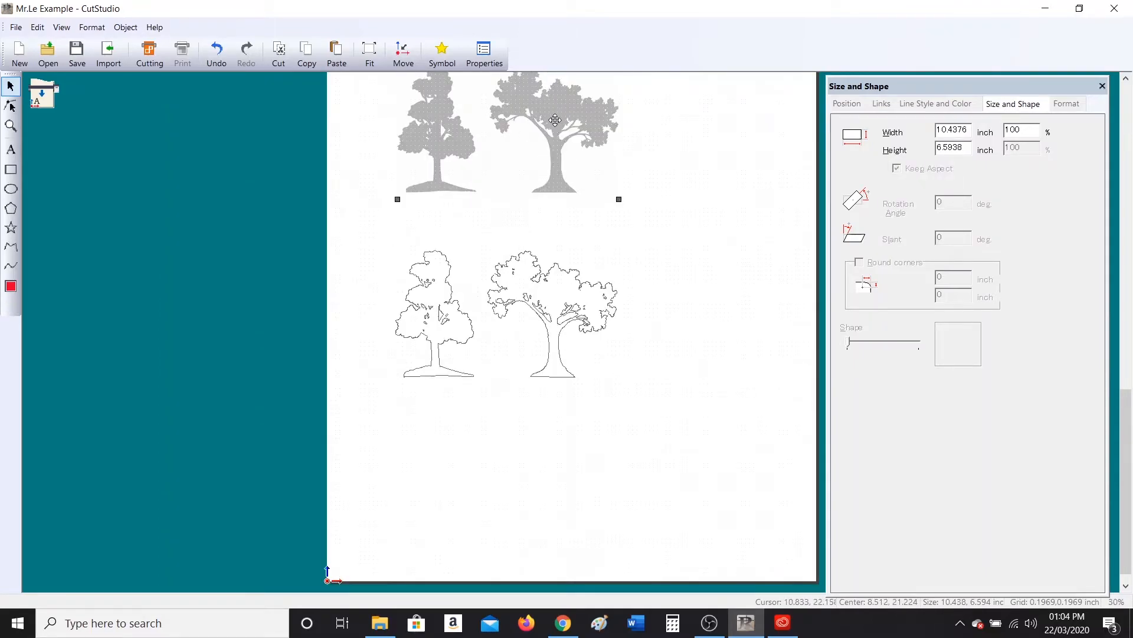
drag(558, 112, 562, 152)
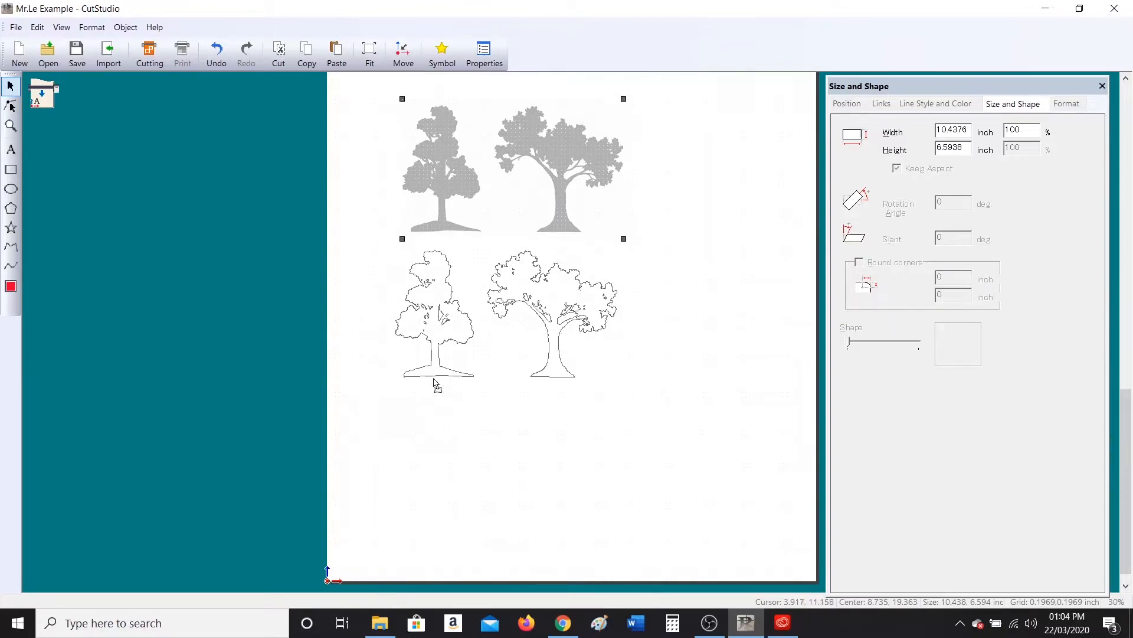
key(Delete)
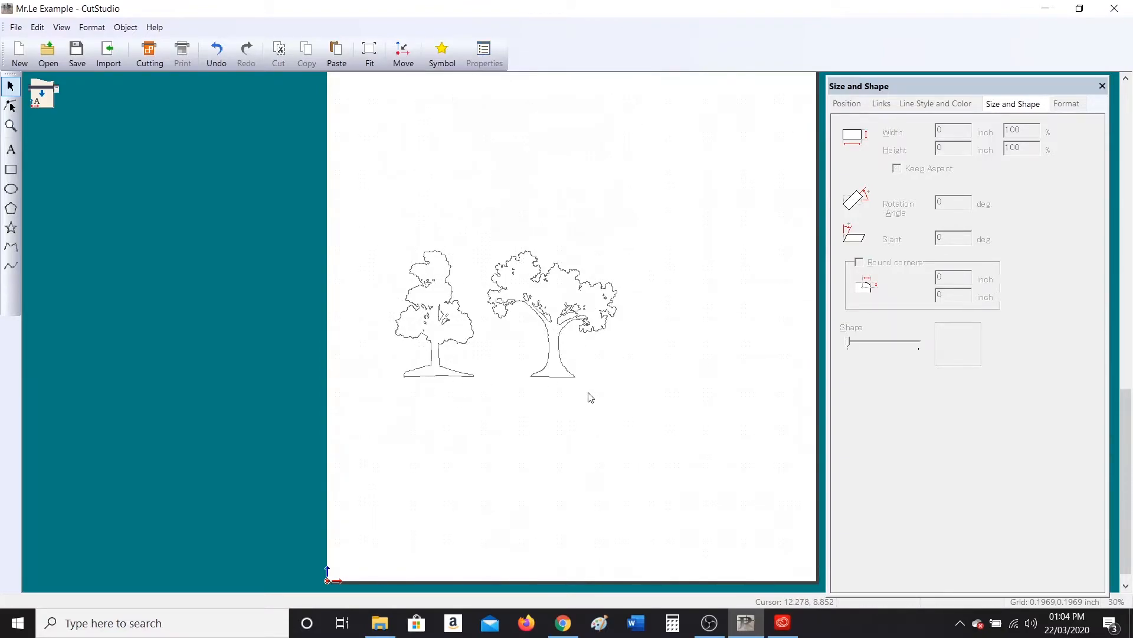
Move the two tree outlines up the page to sit directly beneath the "Is a Teacher" text
click(548, 319)
drag(544, 308, 556, 210)
scroll(556, 210, down, 2)
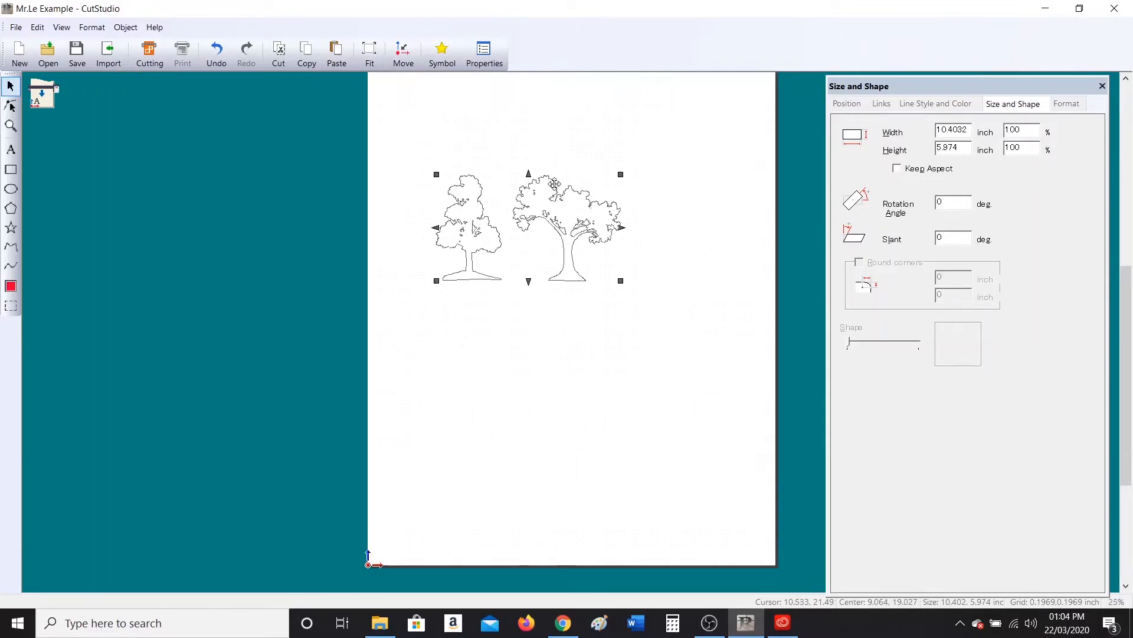
drag(577, 334, 572, 178)
scroll(573, 177, up, 5)
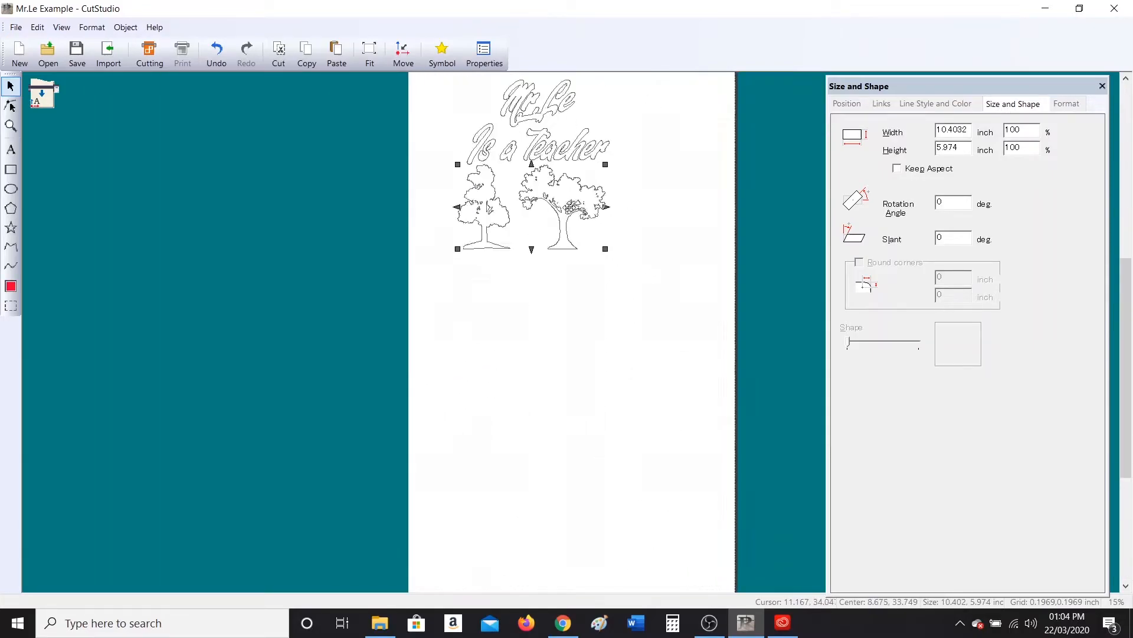
drag(1130, 308, 1129, 258)
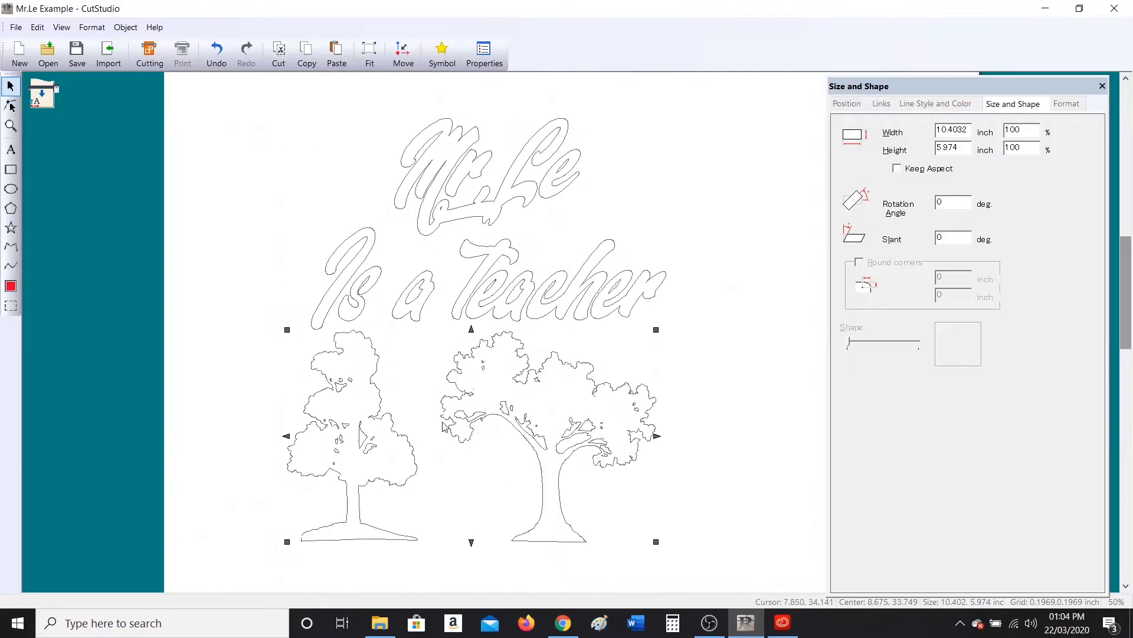
Edit the outline's anchor points, pulling points on the wide tree's curved branch away from their original line
click(10, 107)
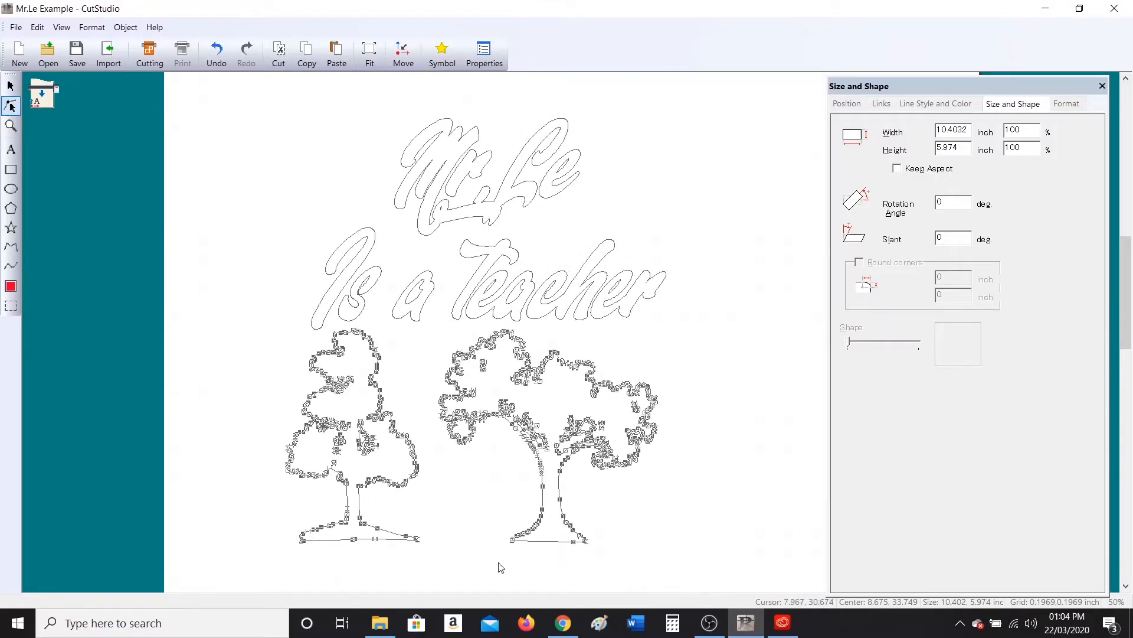
scroll(502, 406, up, 2)
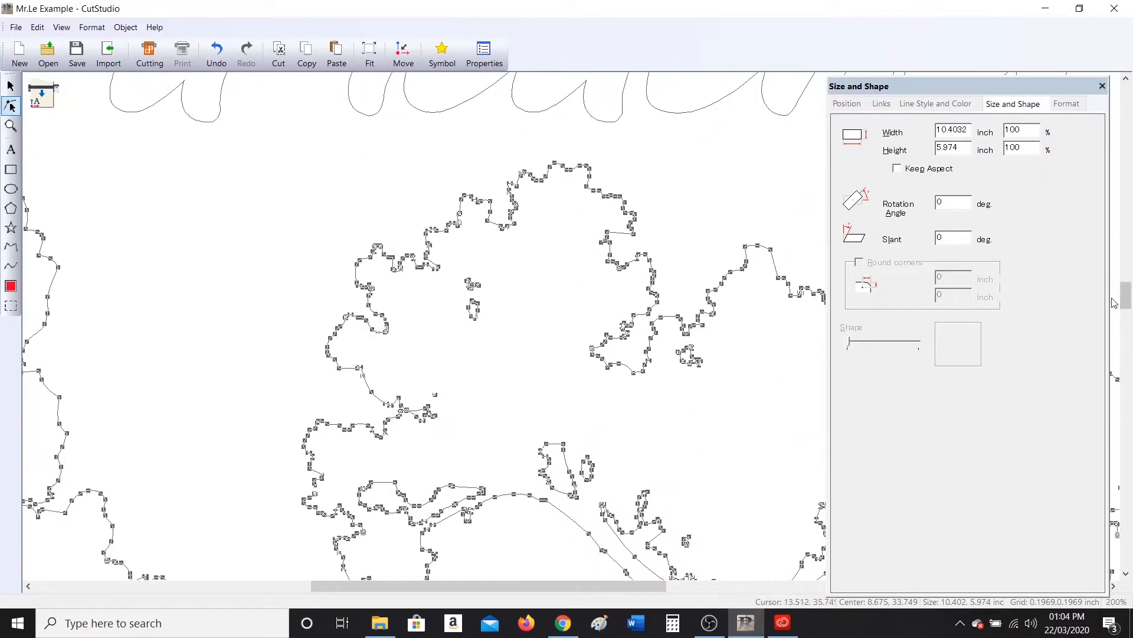
drag(1127, 296, 1127, 306)
drag(608, 584, 625, 582)
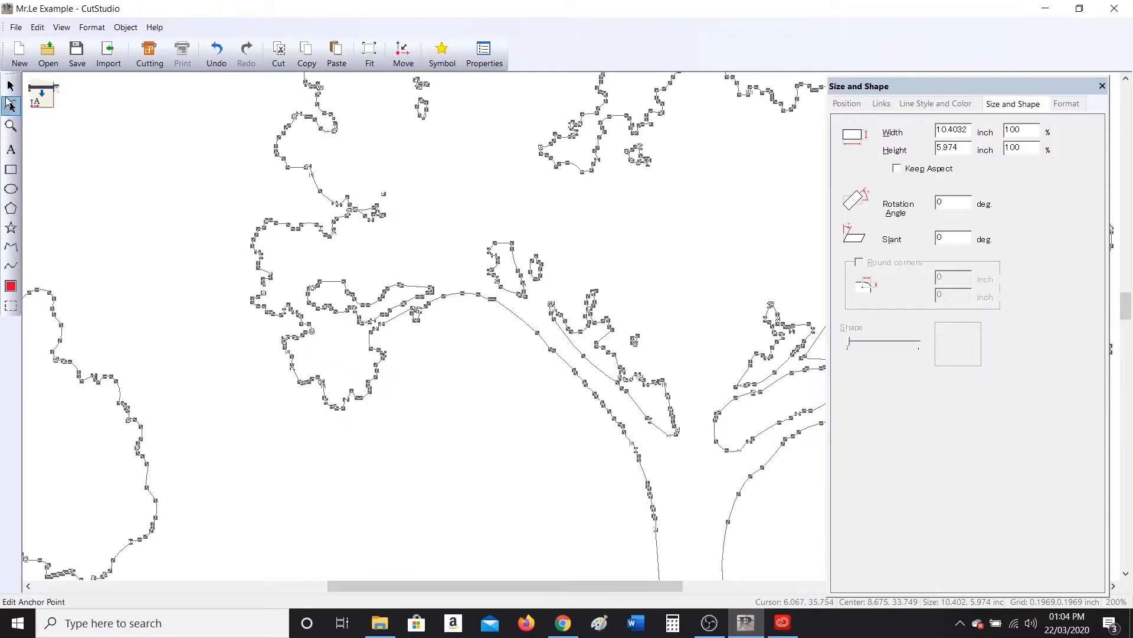
scroll(404, 294, up, 4)
click(502, 300)
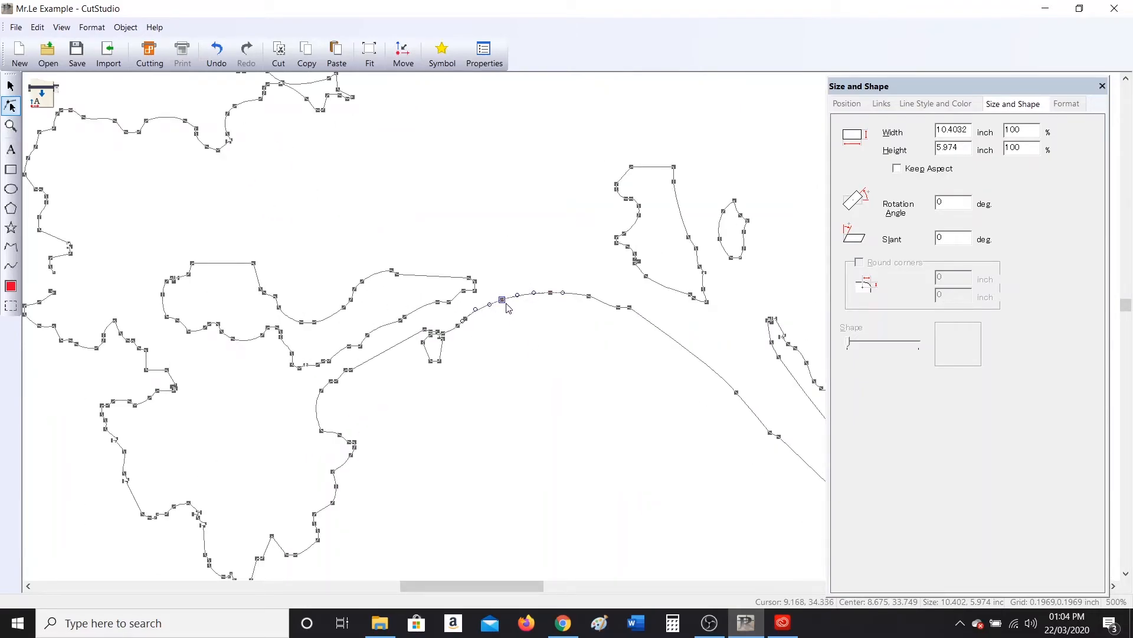
drag(501, 300, 570, 549)
scroll(599, 525, down, 4)
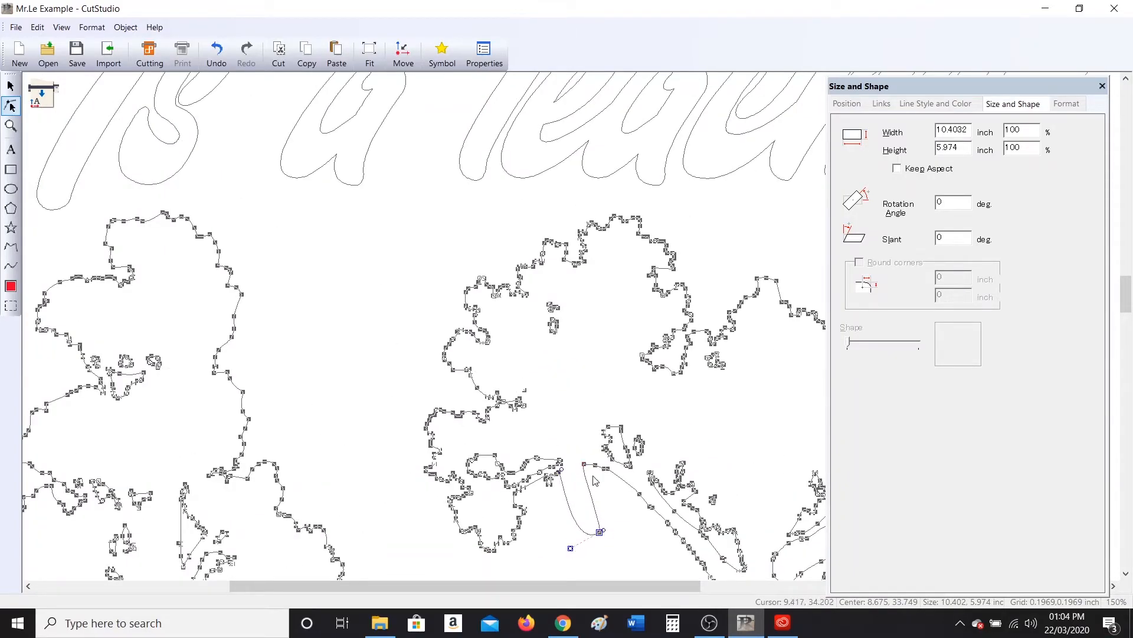
drag(585, 464, 608, 455)
Drag several anchor points around the wide tree's upper-left foliage away from the contour to form spikes
drag(554, 332, 479, 348)
drag(553, 322, 635, 320)
drag(672, 252, 717, 215)
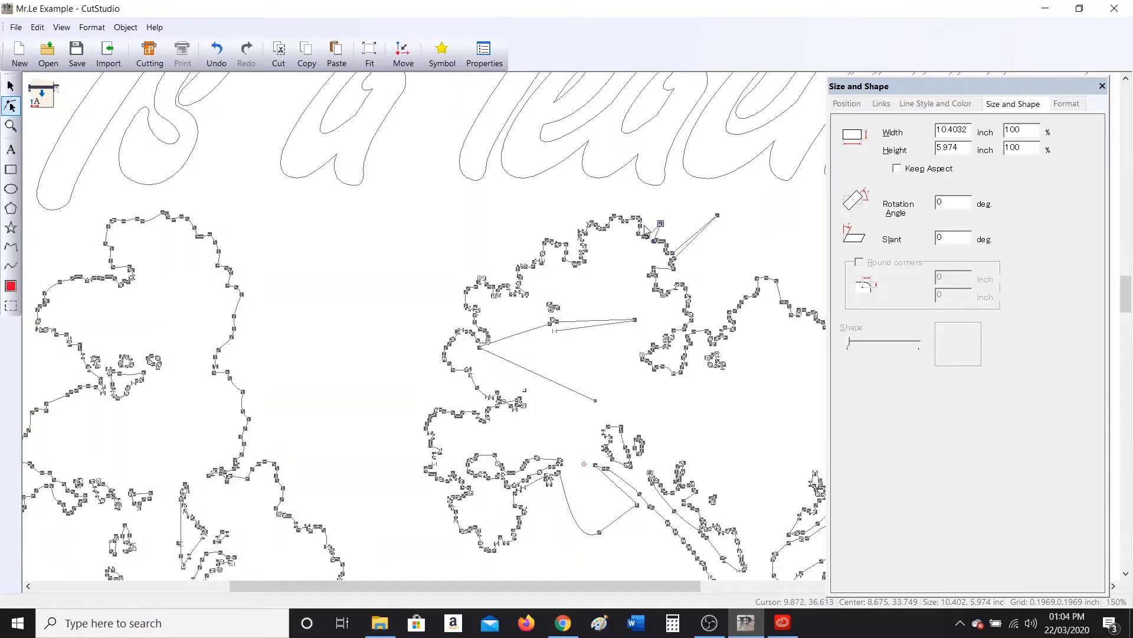
drag(642, 219, 657, 193)
drag(559, 252, 545, 201)
drag(544, 242, 457, 238)
drag(506, 285, 495, 260)
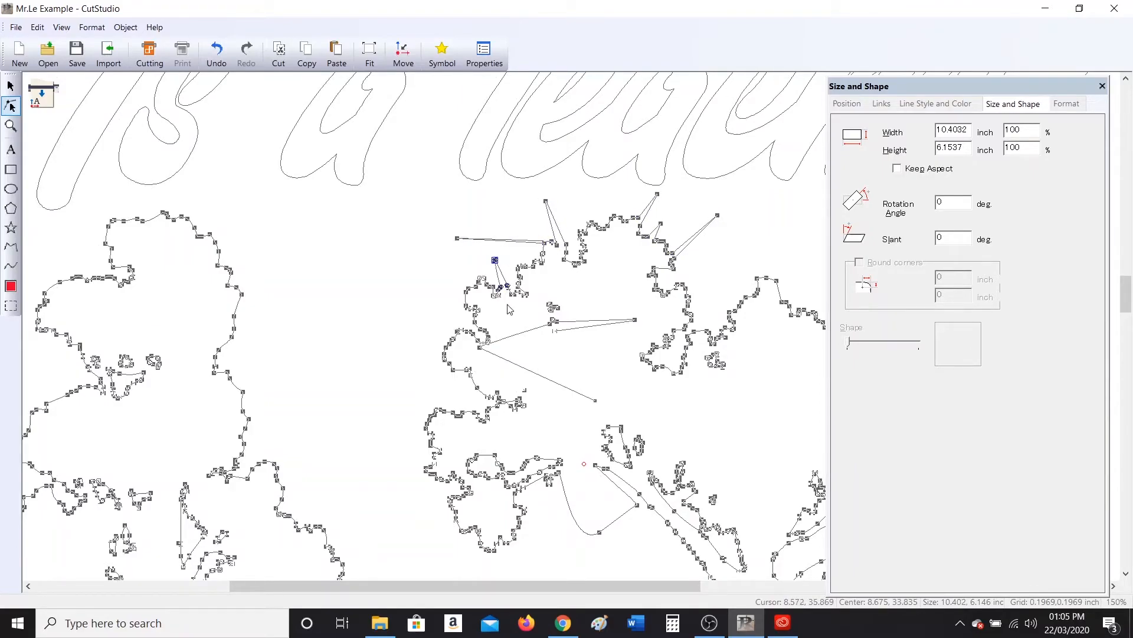
Return to object selection and undo the anchor point moves that formed spikes in the wide tree's foliage
click(10, 85)
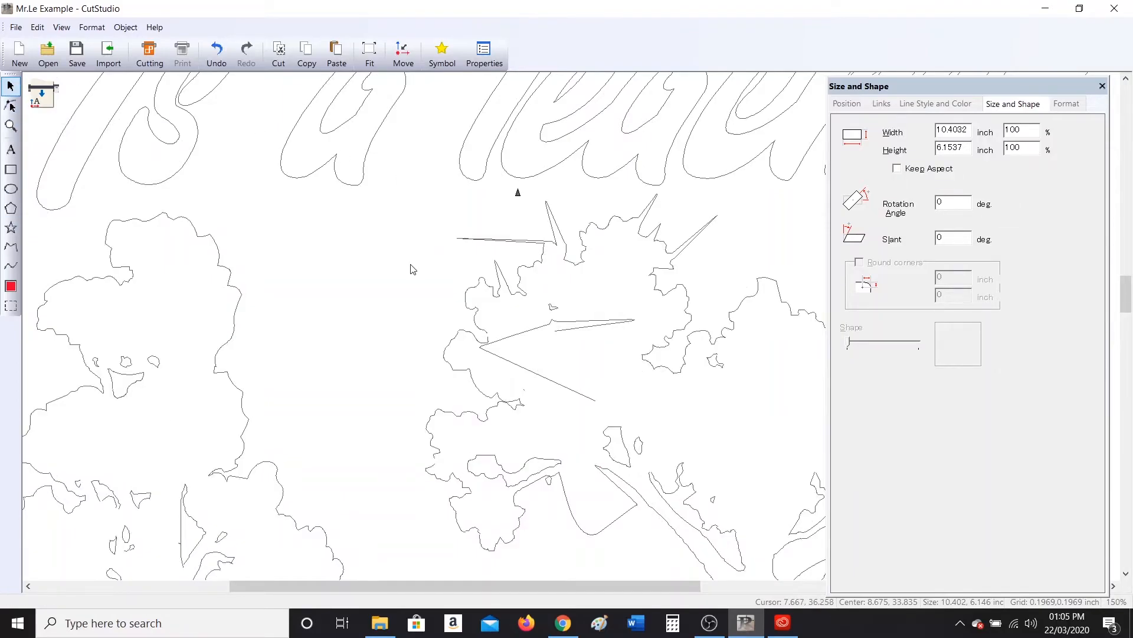
scroll(413, 265, down, 4)
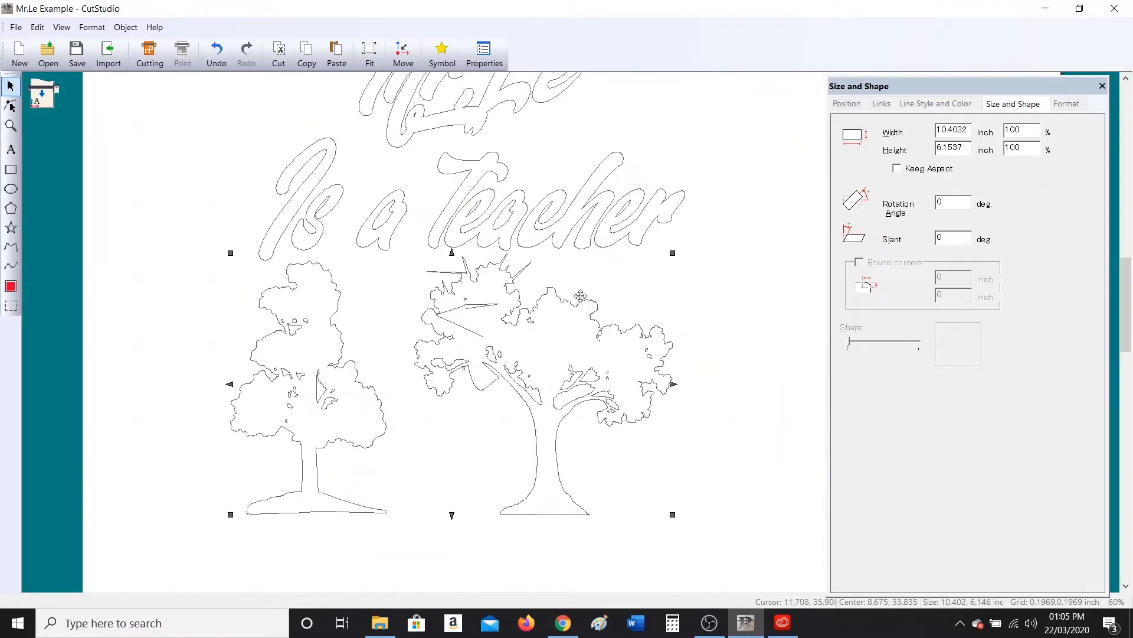
key(ctrl+z)
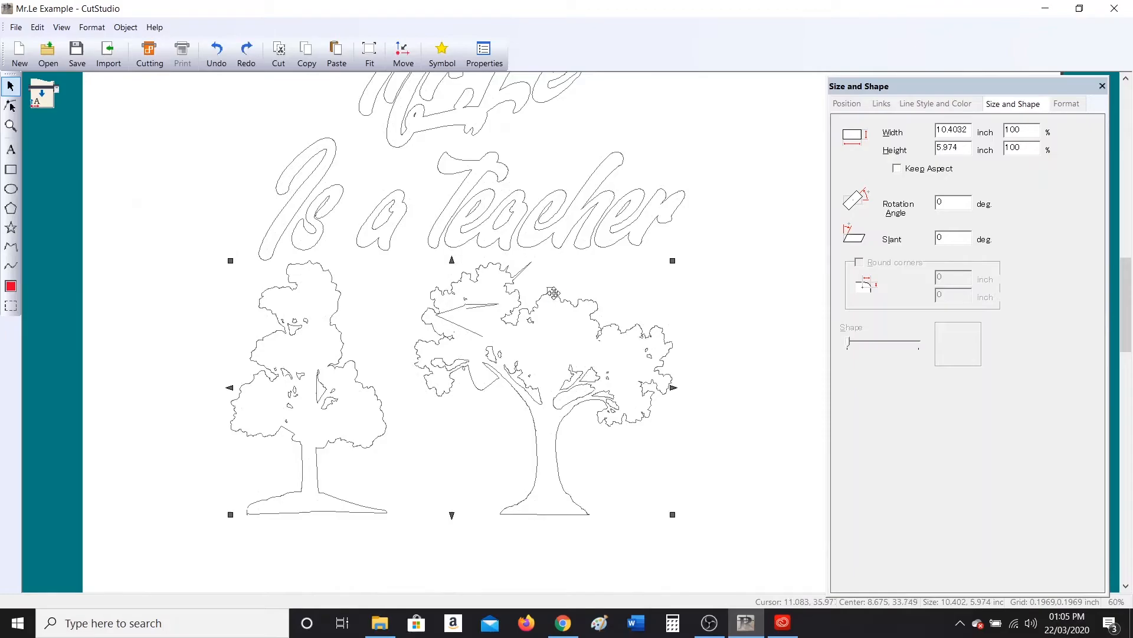
key(ctrl+z)
Close the gap in the wide tree's left foliage contour by snapping the lower open anchor point to the nearest point
scroll(471, 399, up, 5)
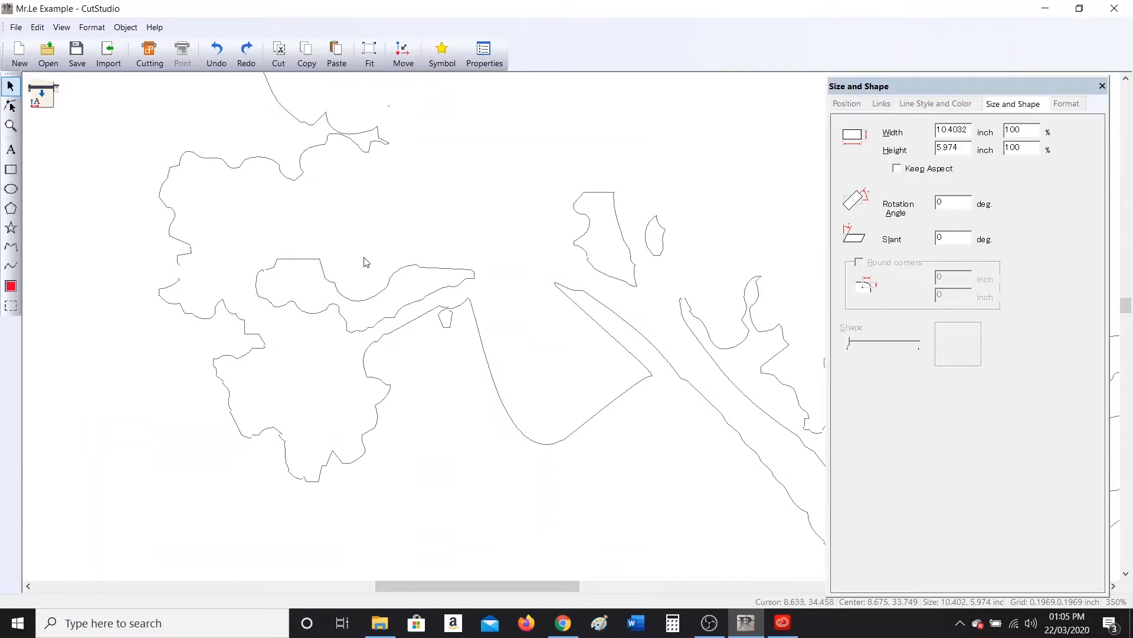
scroll(178, 289, up, 5)
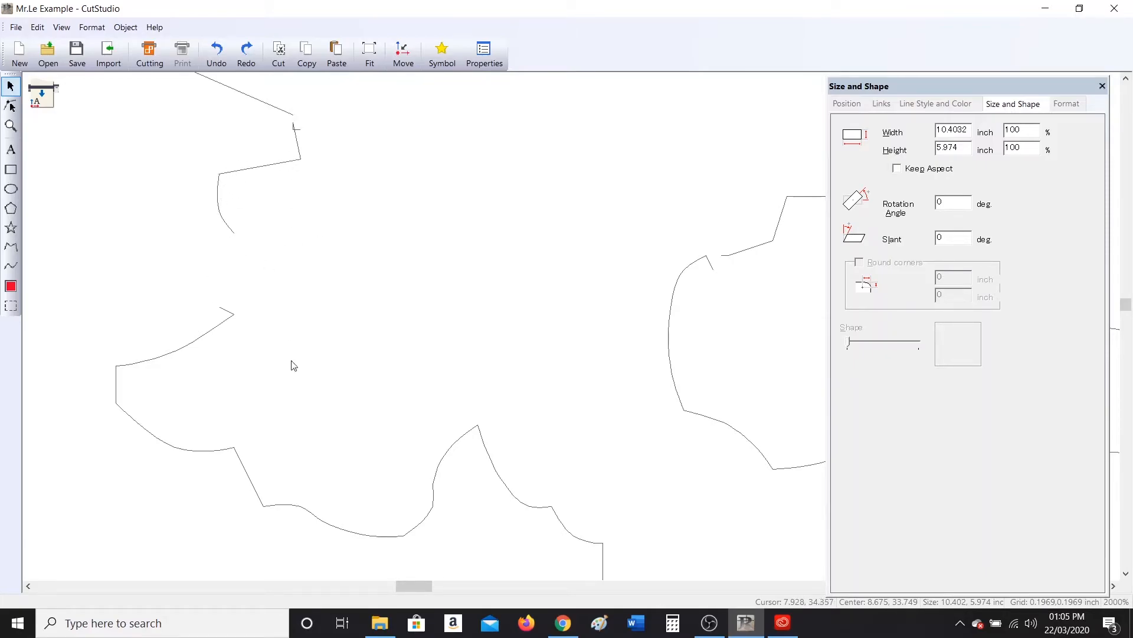
scroll(258, 294, down, 6)
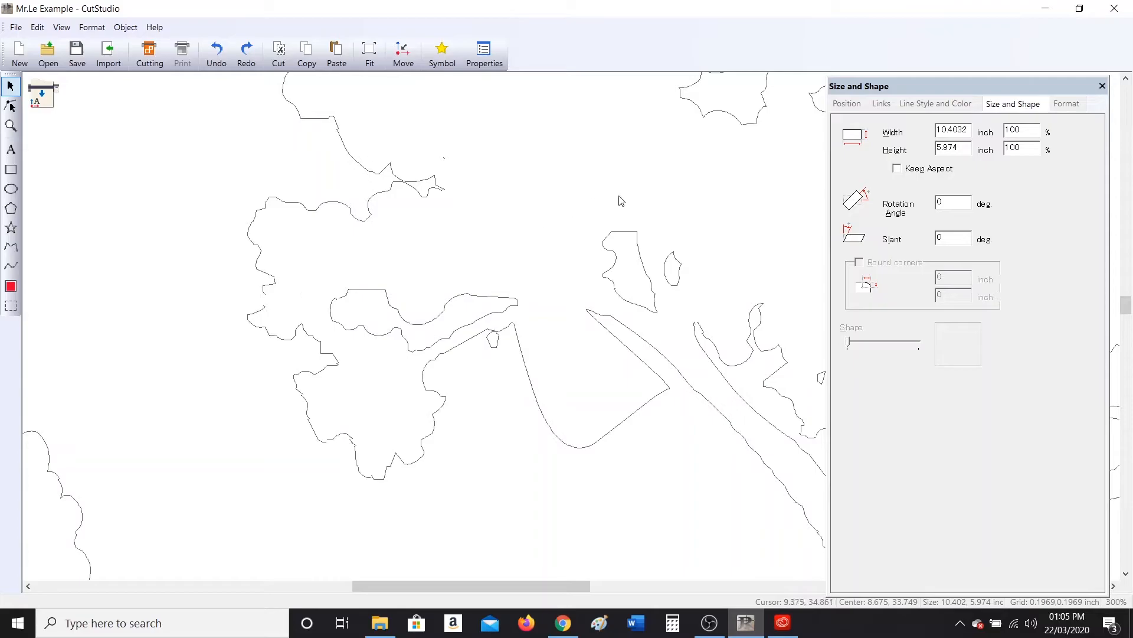
scroll(245, 310, up, 6)
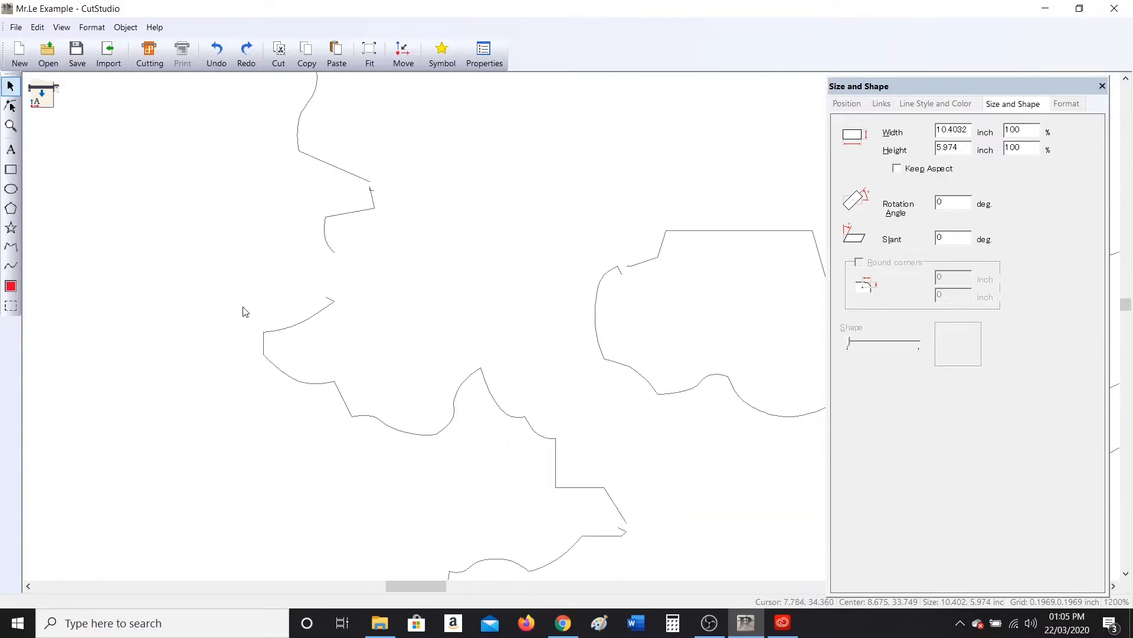
click(10, 106)
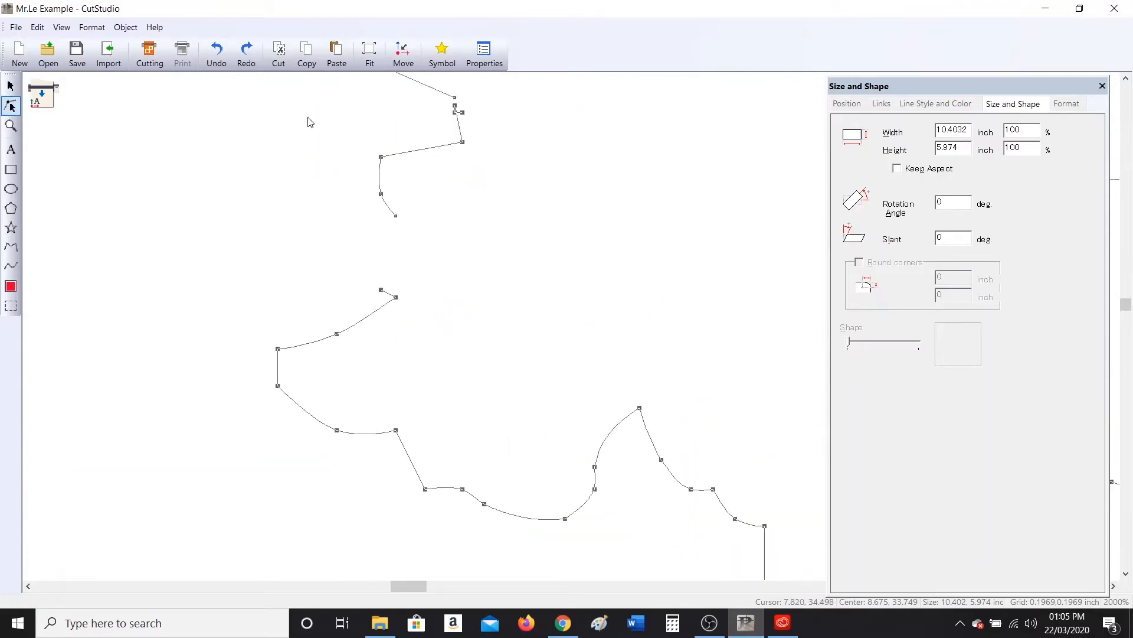
right_click(380, 289)
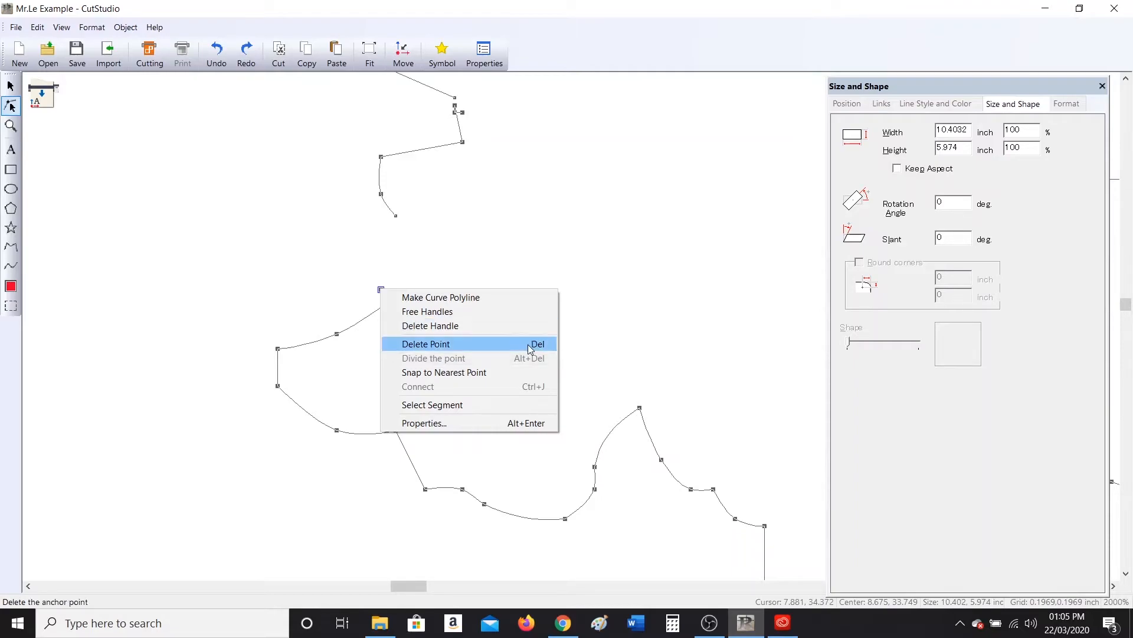
click(509, 372)
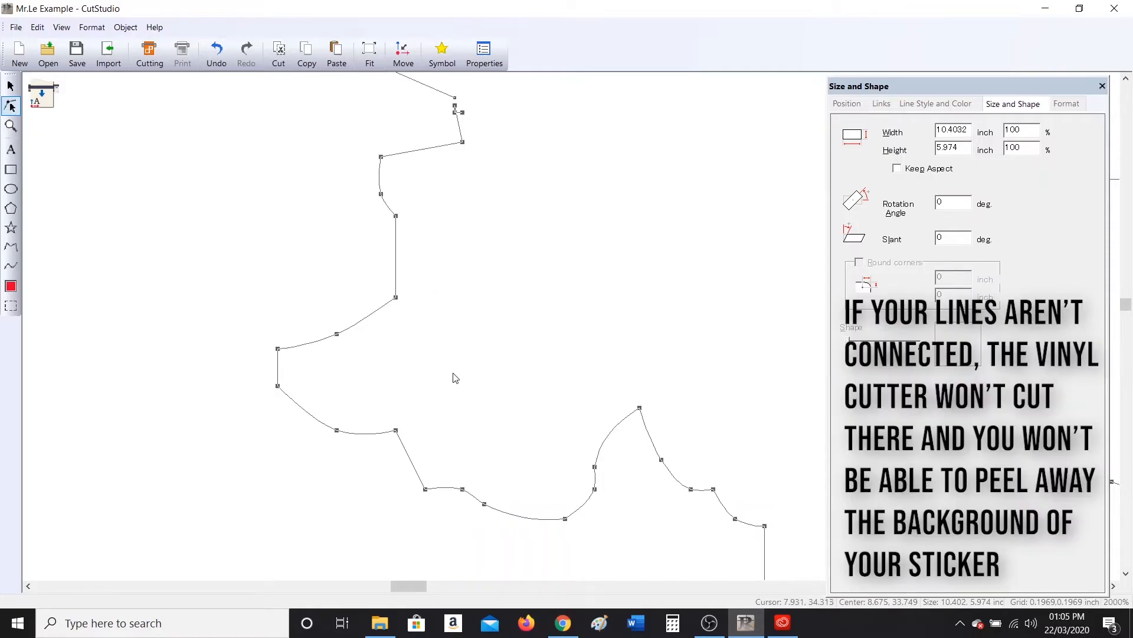
Undo the snap and rejoin the foliage gap by moving the open point beside the upper endpoint before snapping it to the nearest point
click(218, 56)
drag(385, 294, 420, 230)
right_click(421, 230)
click(505, 314)
Move the joined anchor point outward, divide it, and pull the lower line's loose end down toward the neighboring foliage curve
drag(395, 216, 464, 251)
right_click(464, 251)
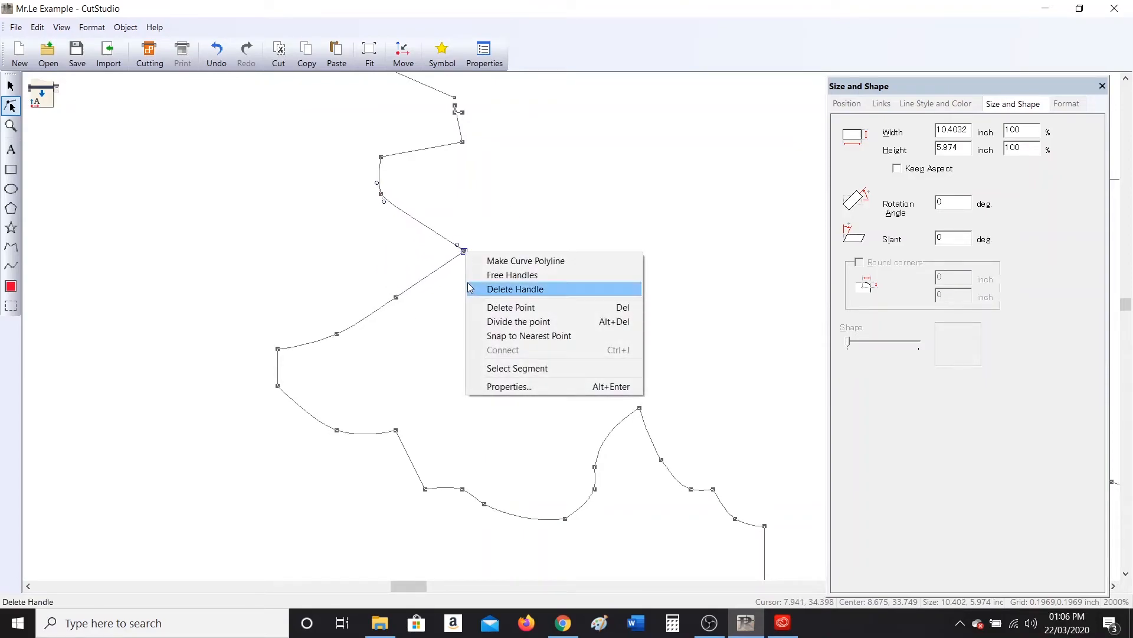
click(501, 321)
drag(463, 252, 547, 432)
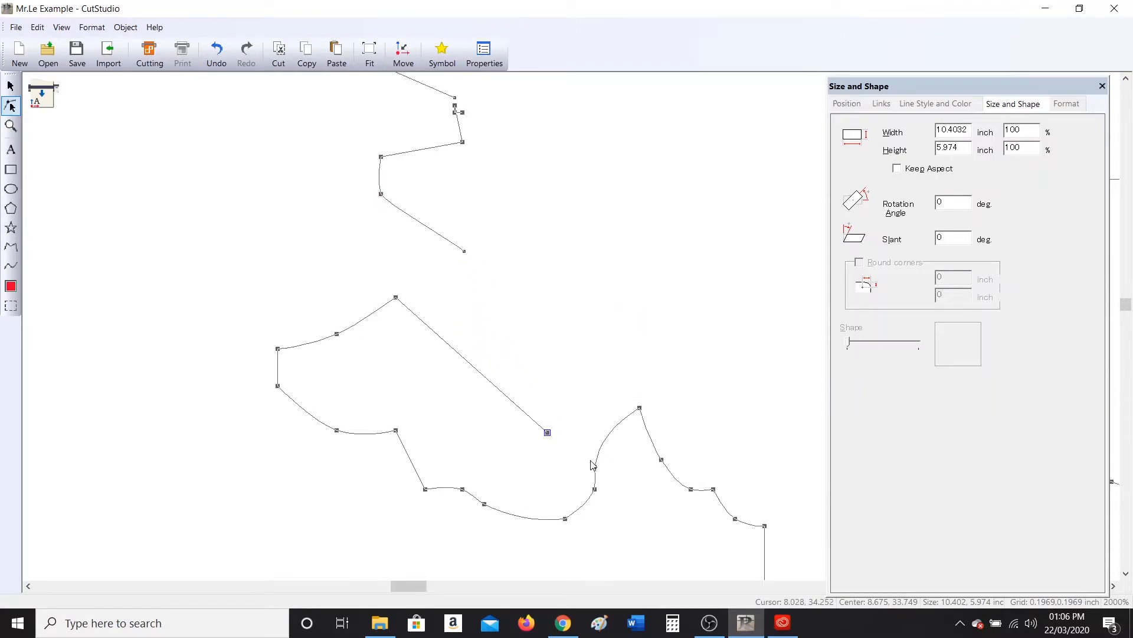
Divide the foliage curve near the lower line's loose end, pull the detached part away, and snap the loose end to the nearest point
right_click(595, 466)
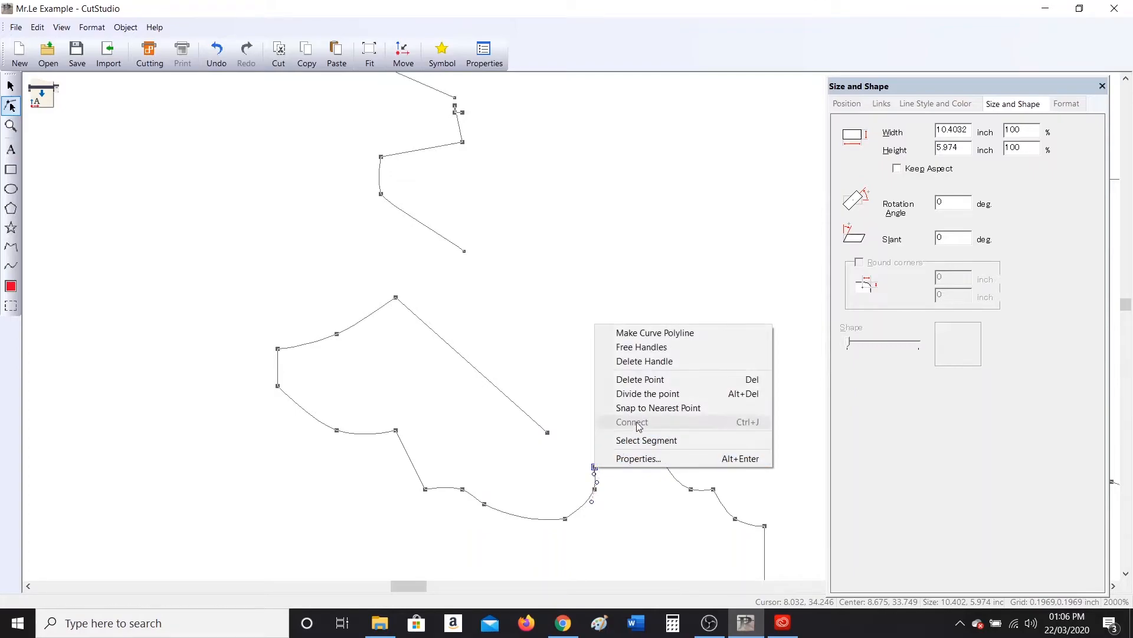
click(638, 392)
drag(594, 467, 613, 361)
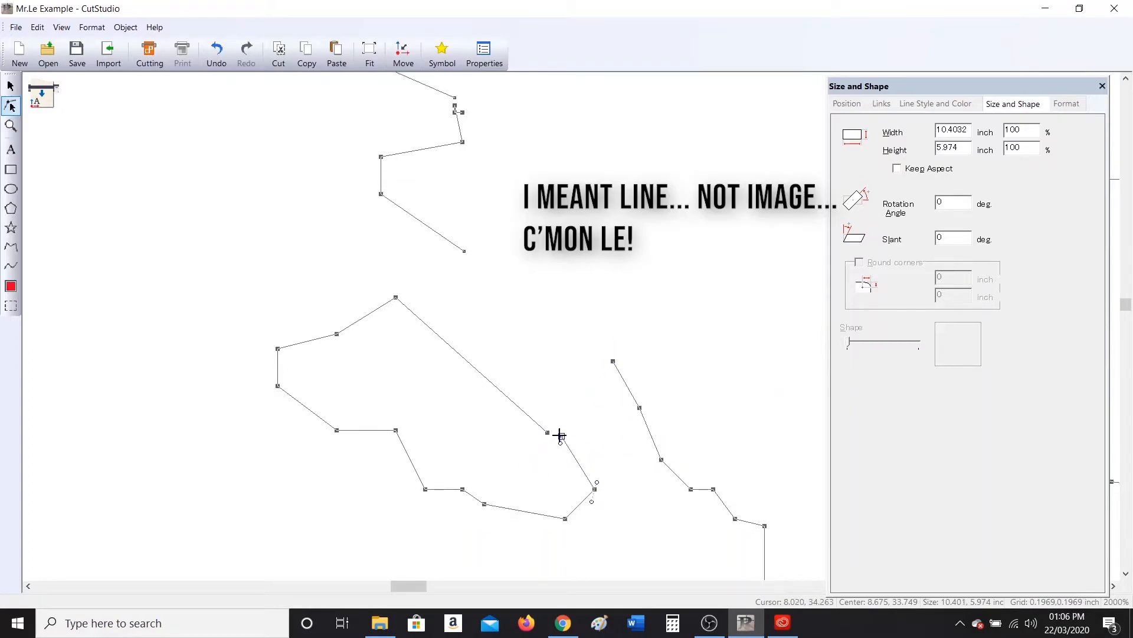
right_click(548, 433)
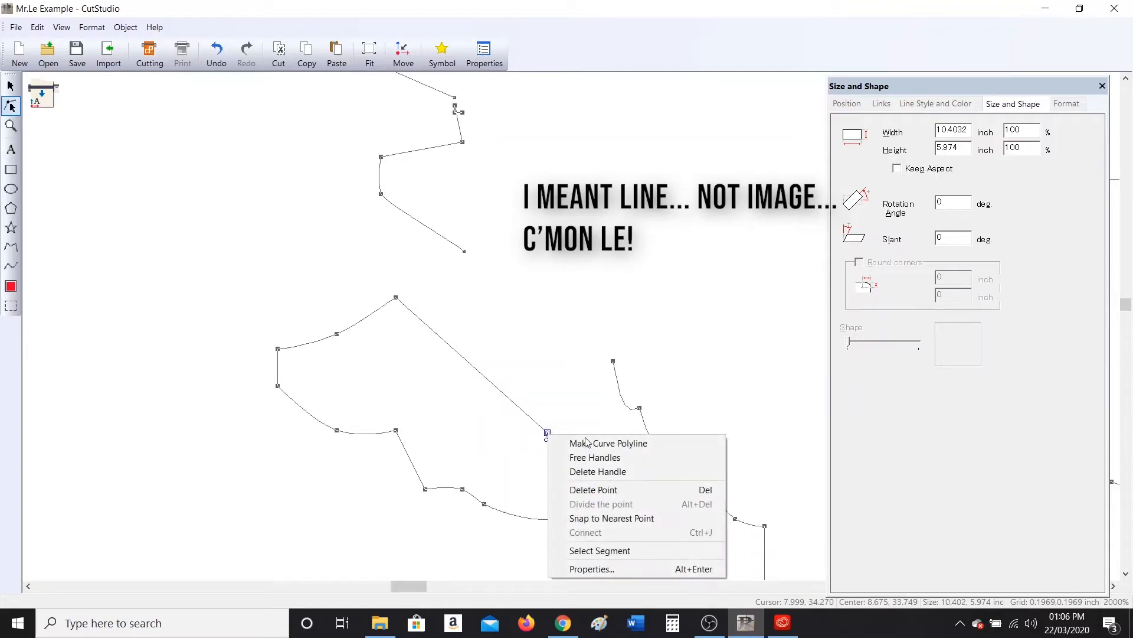
click(625, 522)
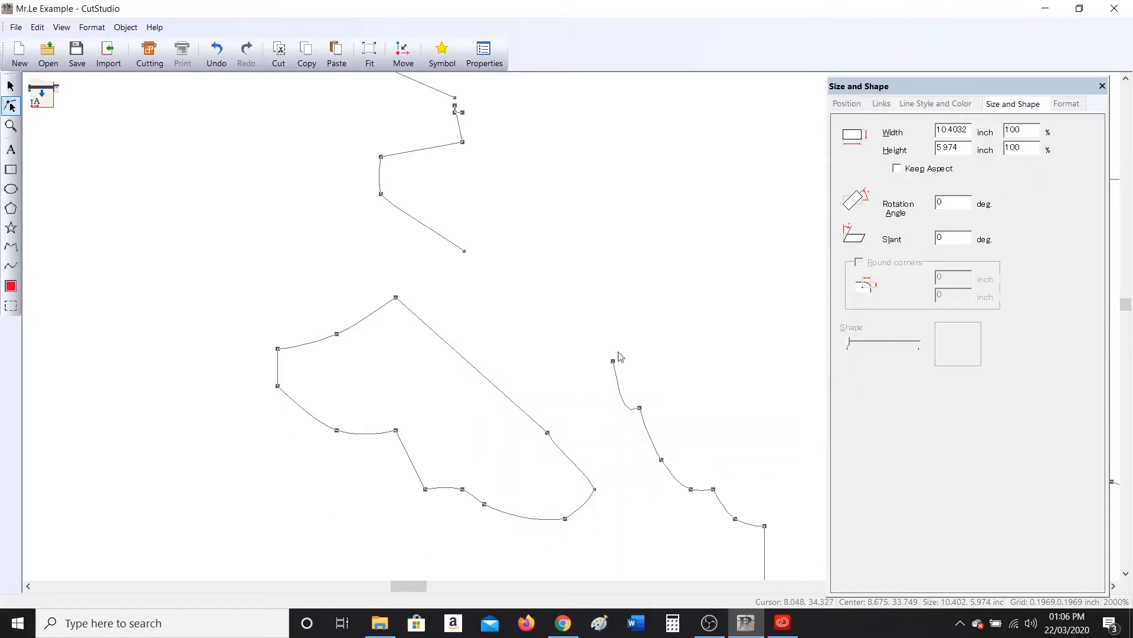
Move the remaining loose end beside the upper foliage line's endpoint and snap it to the nearest point
drag(613, 360, 481, 266)
right_click(481, 267)
click(575, 351)
scroll(414, 265, down, 3)
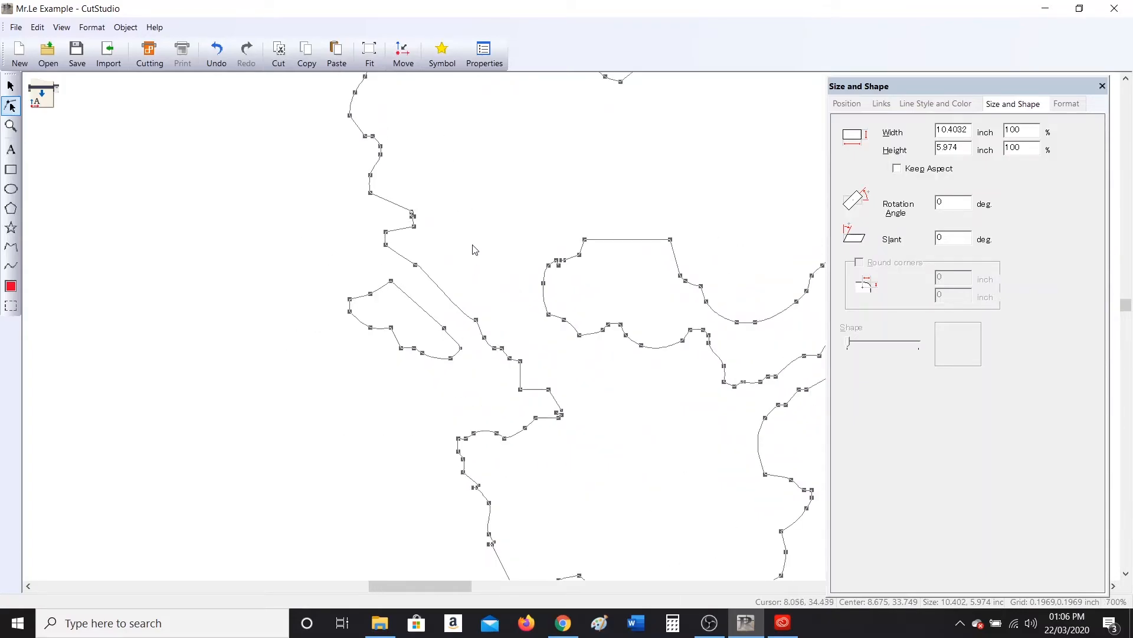
Move several anchor points of the separated foliage loop inward to reshape its outline
scroll(444, 304, up, 1)
scroll(375, 399, up, 3)
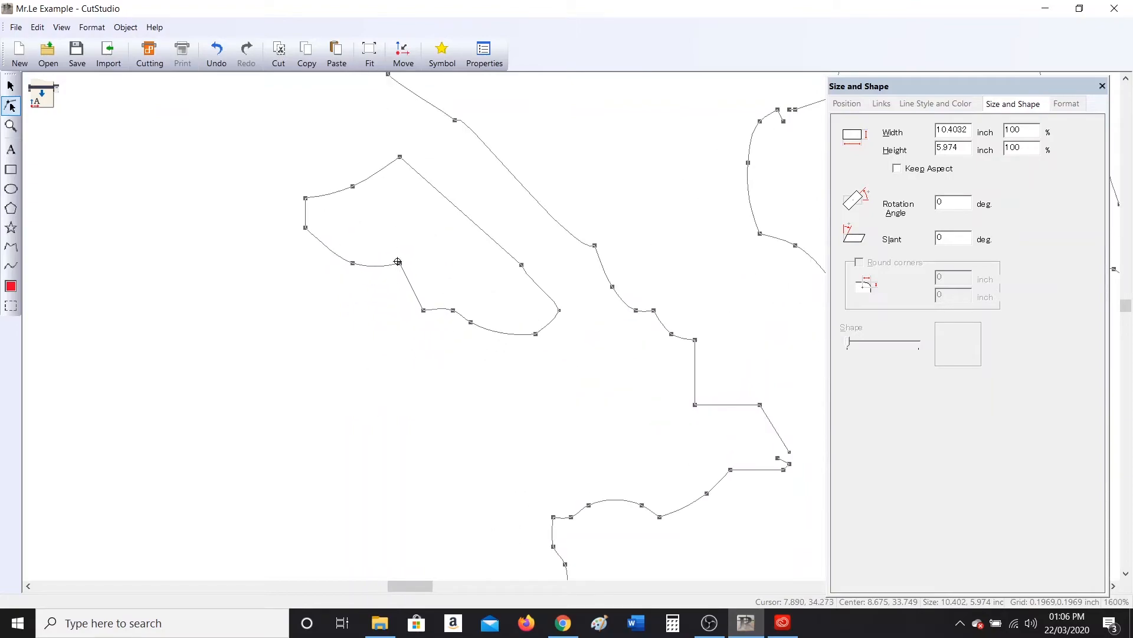
drag(400, 263, 502, 350)
drag(520, 262, 475, 216)
drag(305, 199, 395, 176)
Delete the groups of anchor points along the loop's lower edge and upper tip, leaving a four-point shape
drag(304, 227, 539, 399)
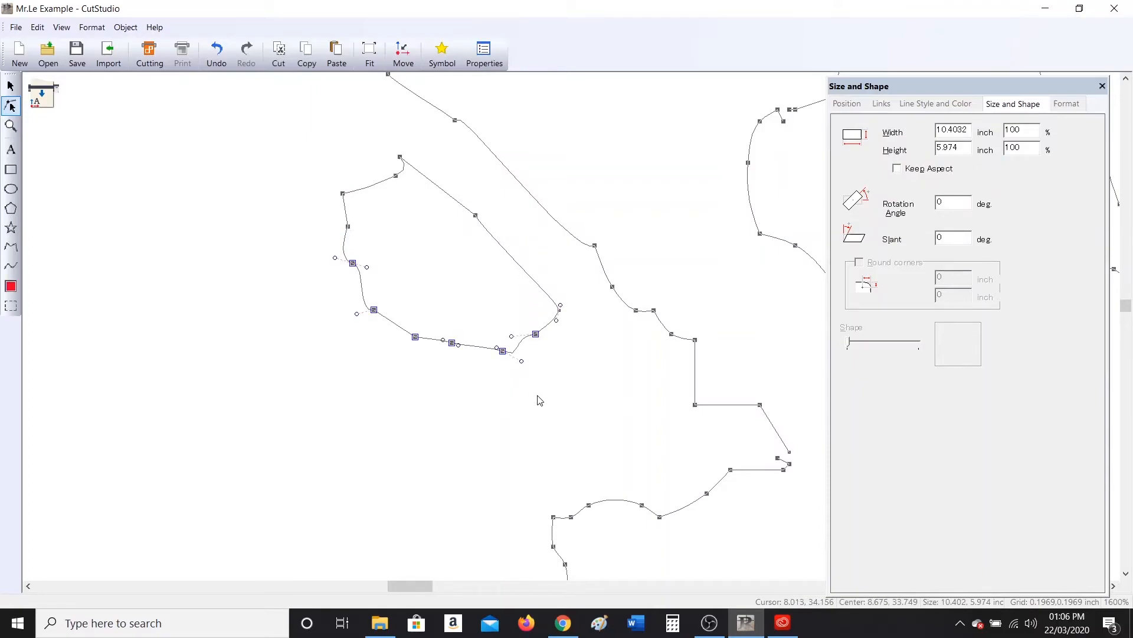
key(Delete)
drag(379, 131, 441, 198)
key(Delete)
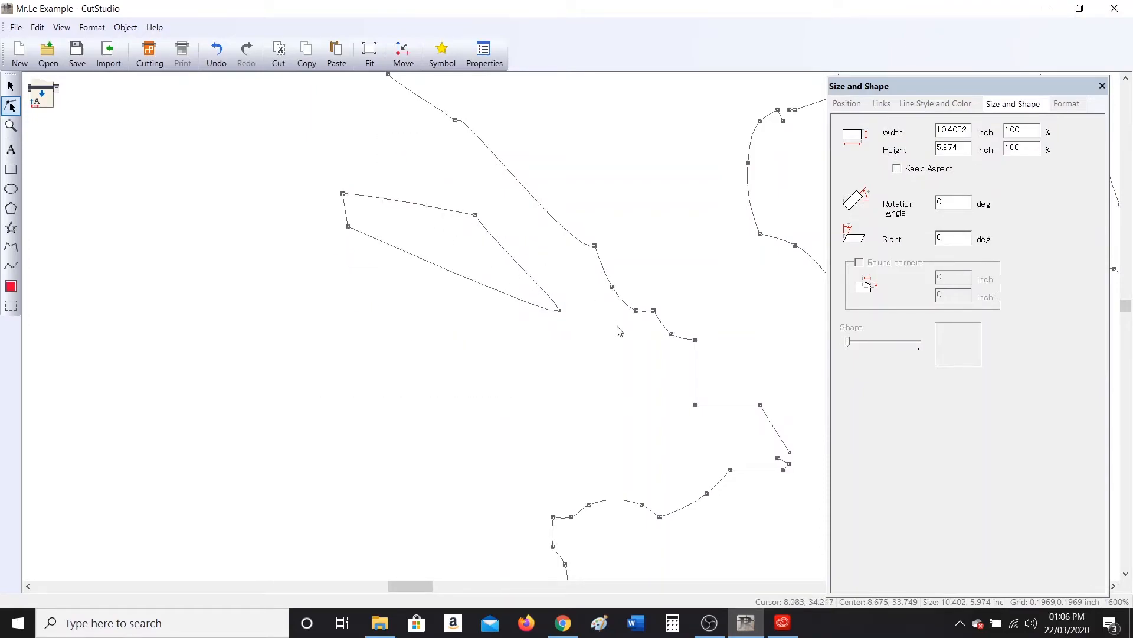
Reposition the loop's four corner points to form a tilted rectangle beside the foliage contour
drag(560, 310, 452, 387)
drag(348, 226, 293, 247)
drag(343, 193, 353, 148)
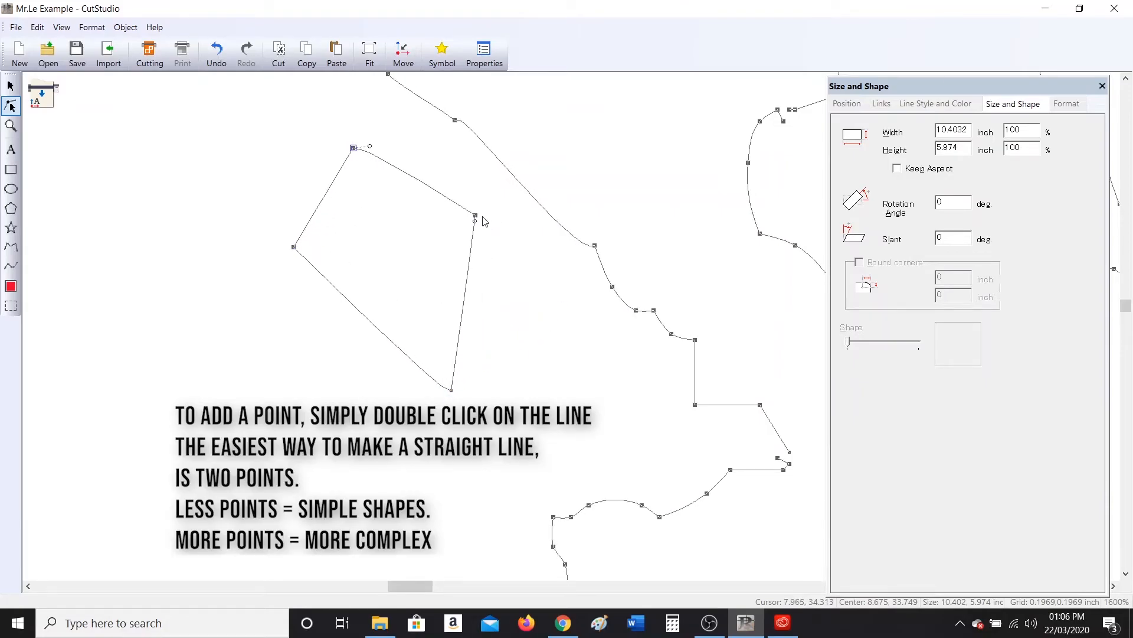
drag(475, 213, 525, 295)
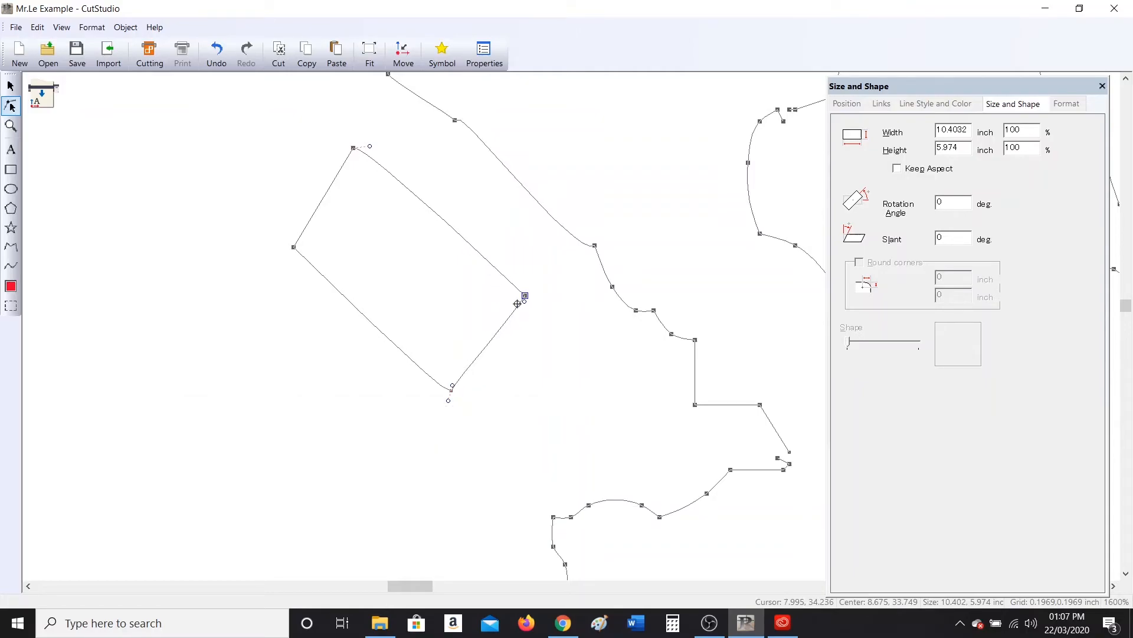
Pull the curve handle of the tilted rectangle's right corner outward to round its short lower-right side
scroll(538, 293, up, 5)
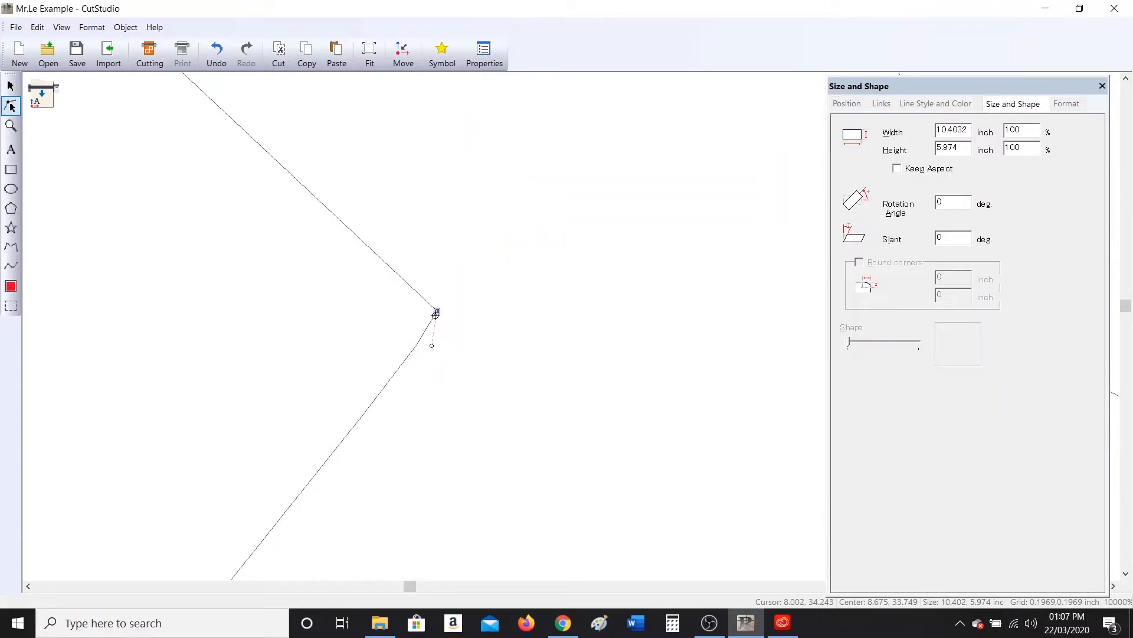
drag(431, 347, 497, 456)
scroll(473, 474, down, 5)
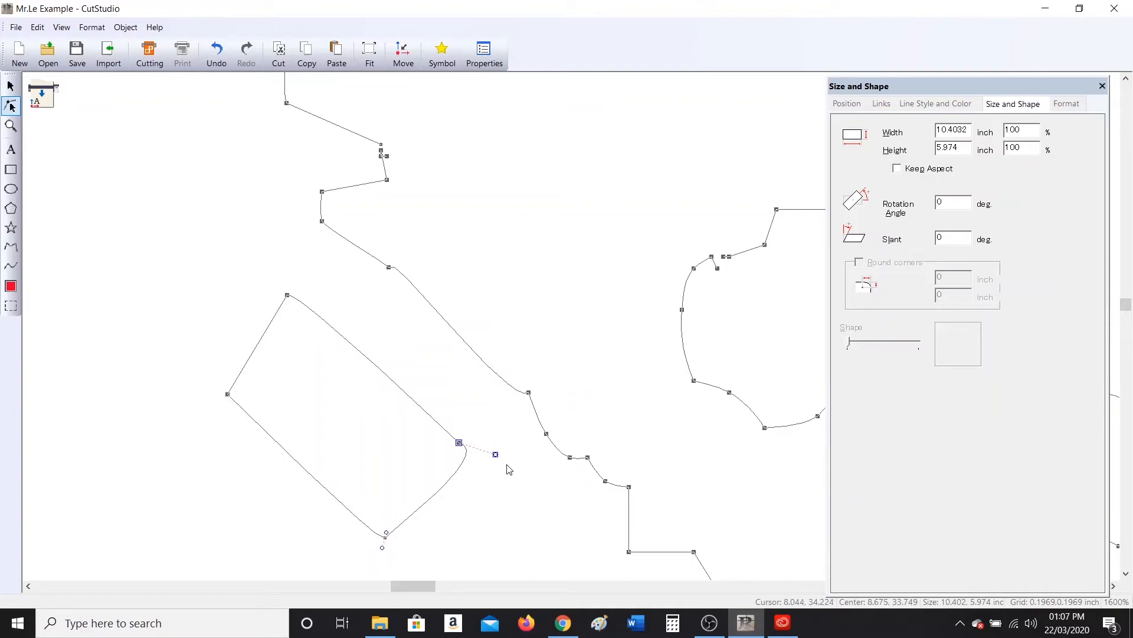
Move the shape's left corner point slightly outward and apply Make Curve Polyline to it
scroll(392, 448, up, 3)
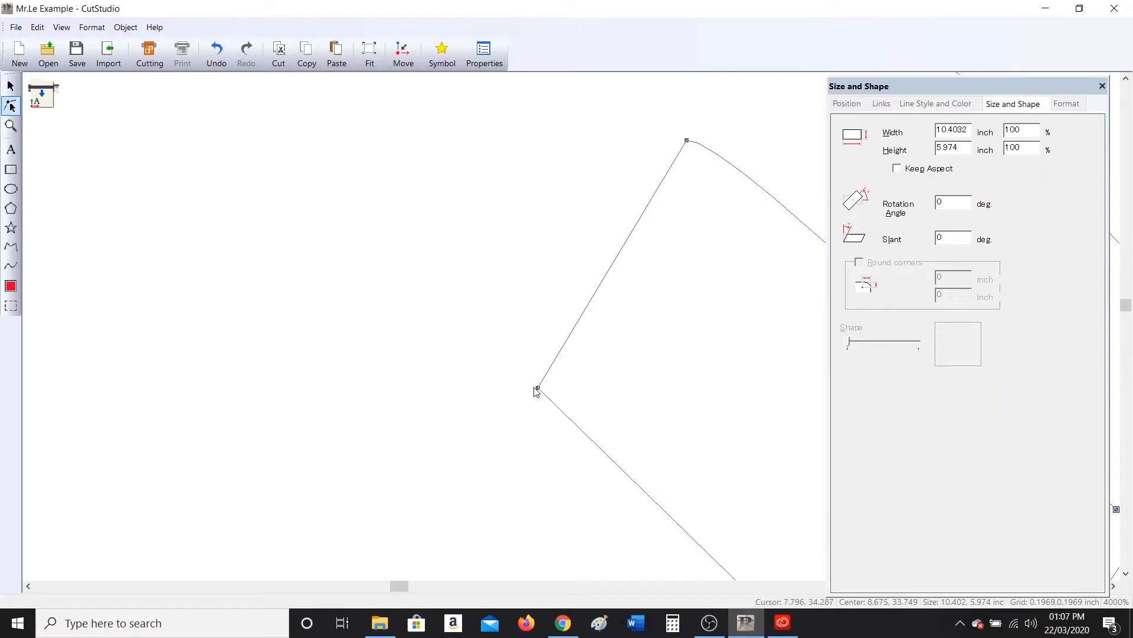
drag(538, 387, 502, 391)
right_click(499, 391)
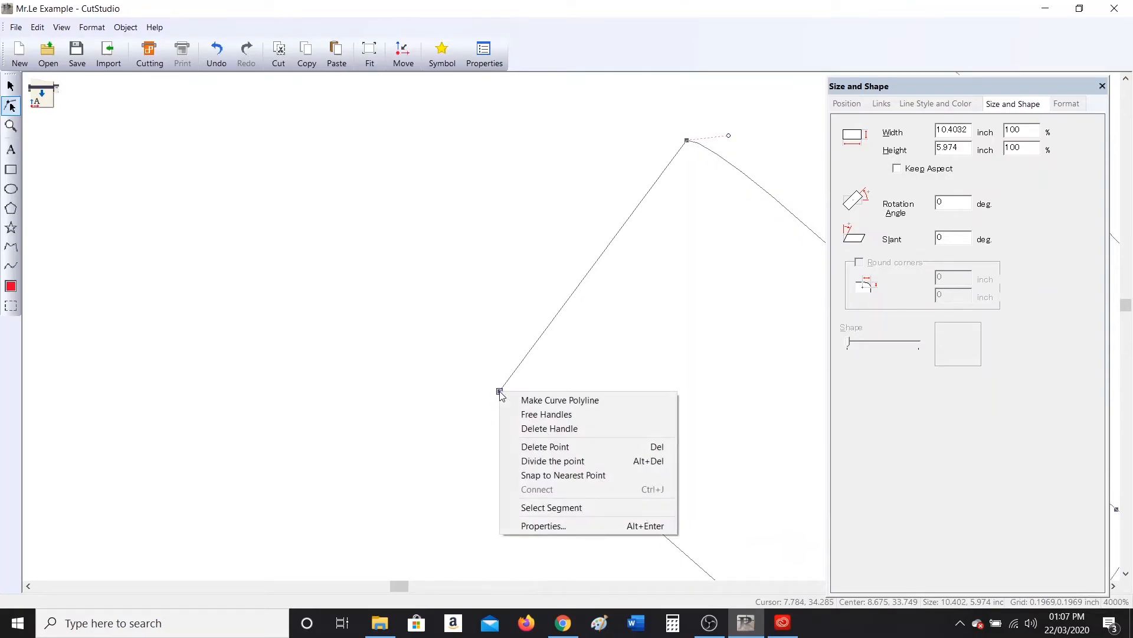
click(543, 402)
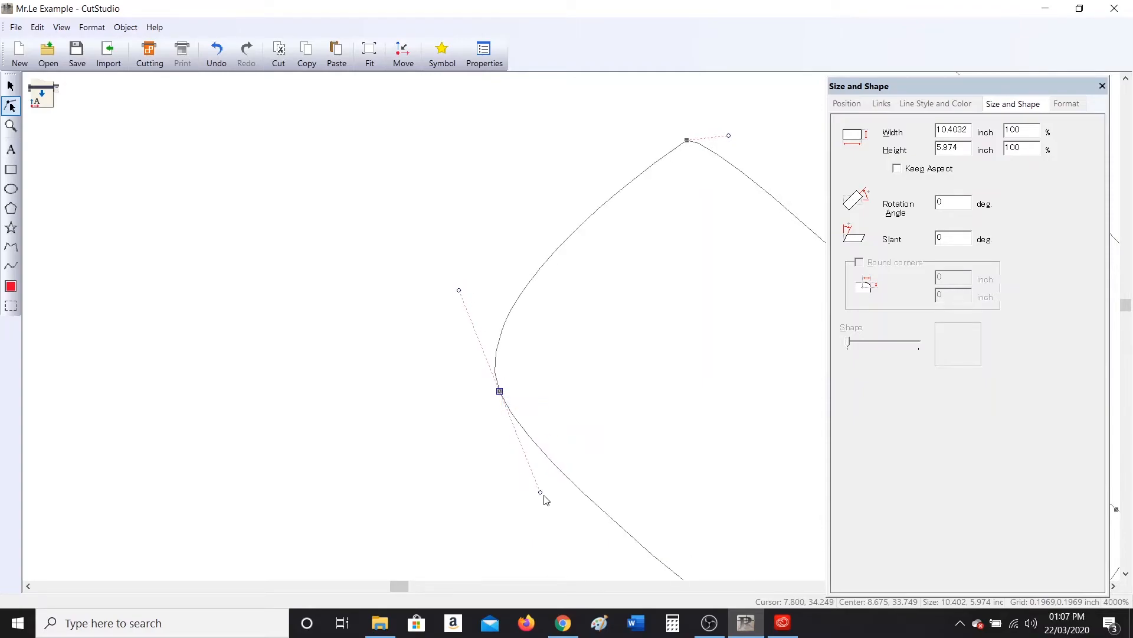
Adjust both handles of the left point until they stand nearly vertical and round that end of the shape
drag(540, 492, 517, 500)
drag(481, 287, 483, 235)
drag(518, 508, 498, 504)
scroll(614, 455, down, 2)
mouse_move(415, 585)
mouse_down()
mouse_move(455, 580)
mouse_move(430, 580)
mouse_up()
scroll(361, 440, up, 1)
scroll(361, 440, up, 2)
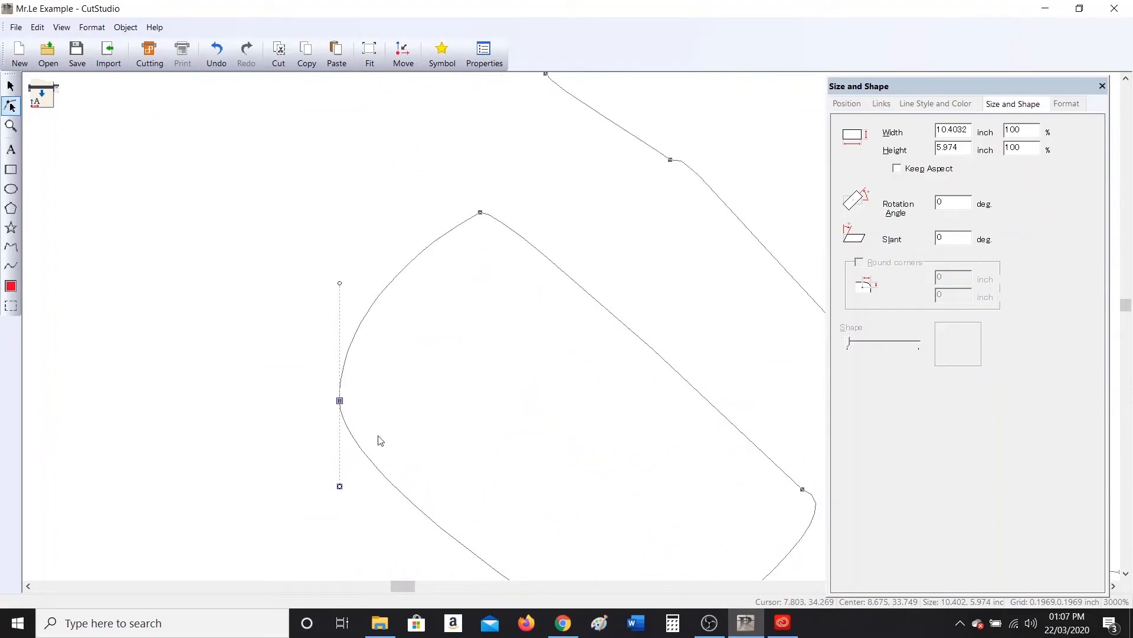
drag(342, 284, 351, 279)
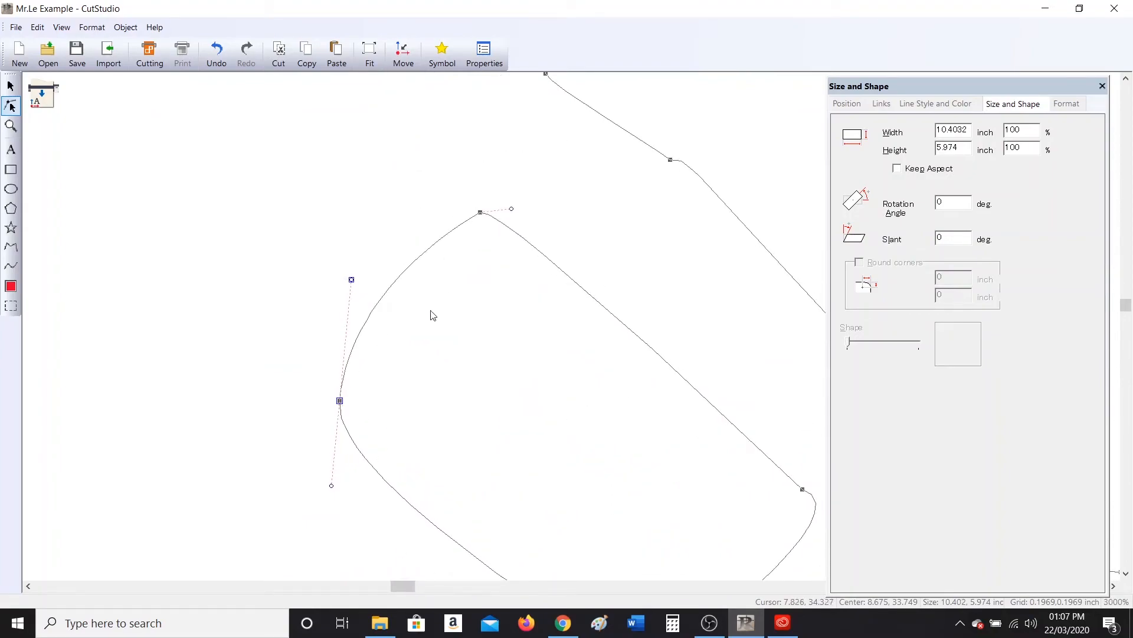
Apply Make Curve Polyline to the shape's top and right corner points, and adjust the top point's handle to smooth the curve
right_click(481, 211)
click(493, 219)
drag(400, 195, 403, 206)
scroll(651, 517, down, 2)
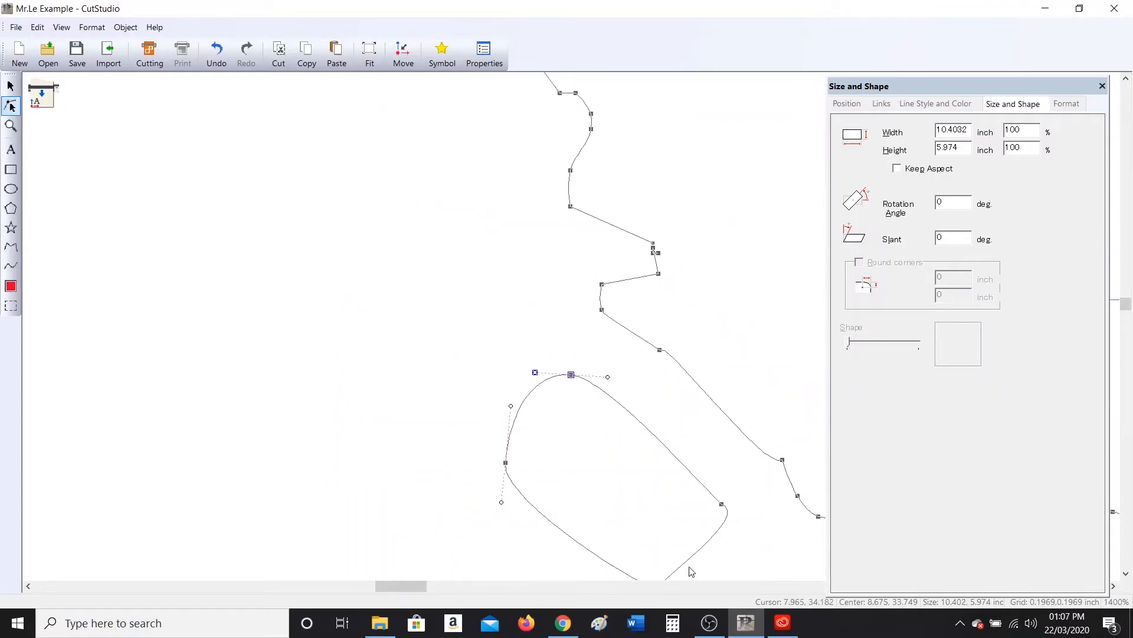
right_click(721, 505)
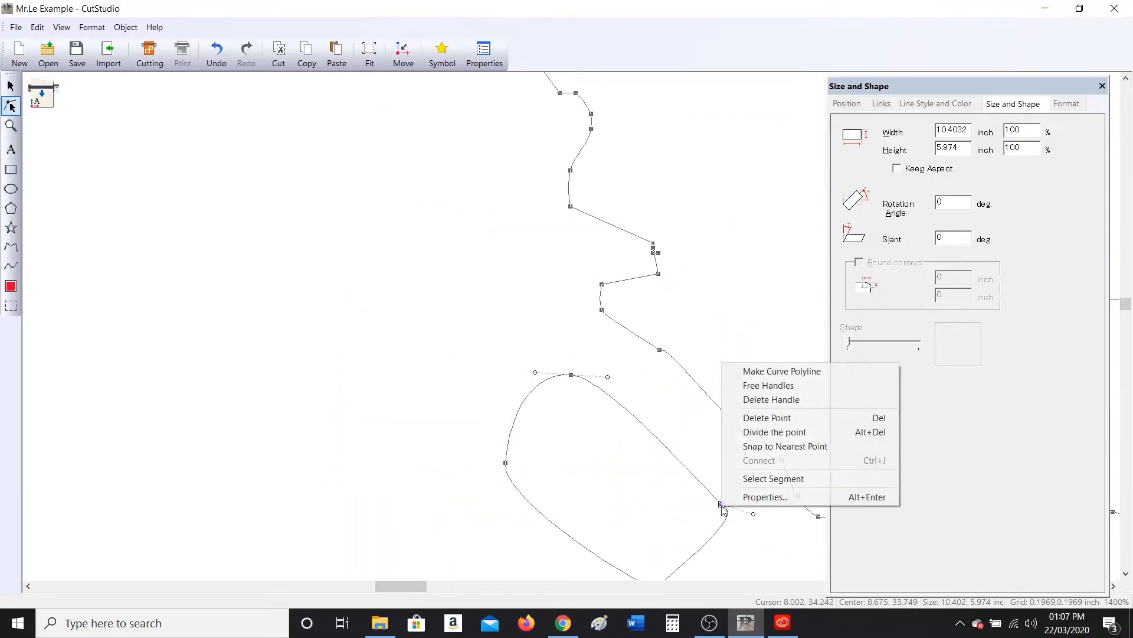
click(767, 370)
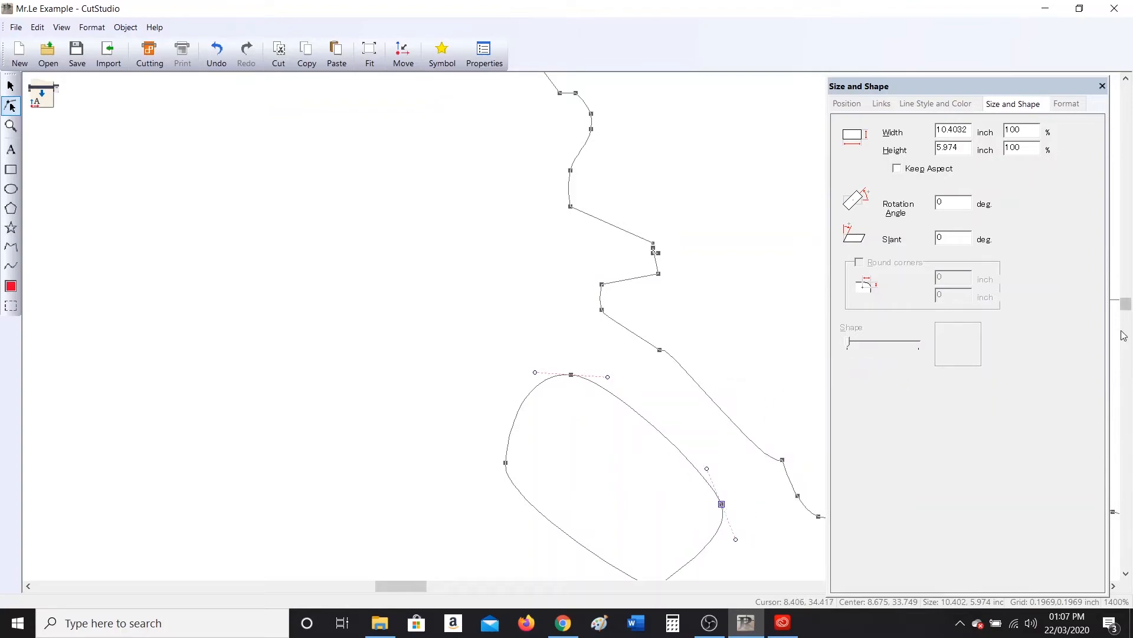
Spread the two handles of the shape's bottom point to round that corner, and deselect the outline
drag(1124, 302, 1124, 304)
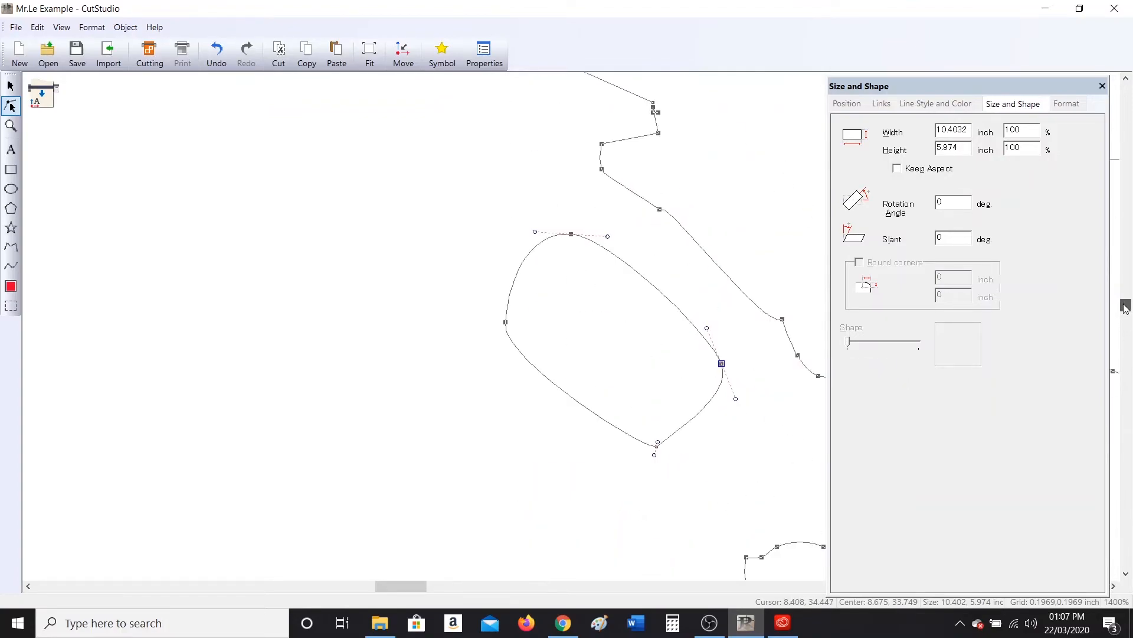
scroll(653, 455, up, 3)
drag(658, 454, 608, 427)
drag(677, 430, 751, 446)
click(613, 504)
scroll(613, 504, down, 4)
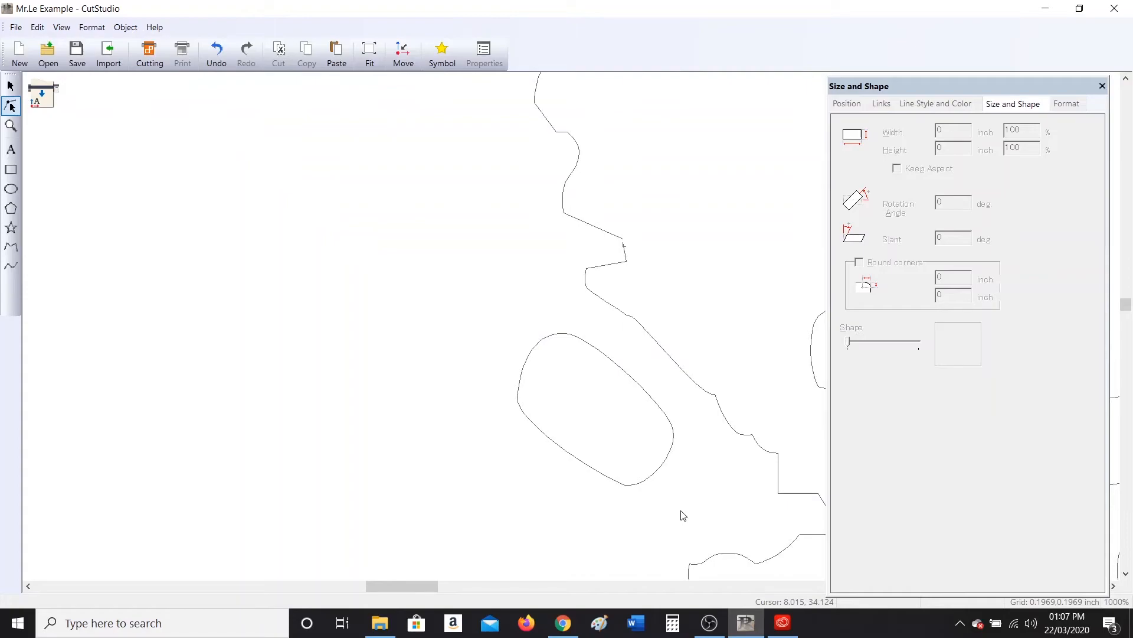
Delete the stray end point at the neighboring foliage shape's upper-left gap and snap the open end to the nearest point
drag(396, 584, 418, 585)
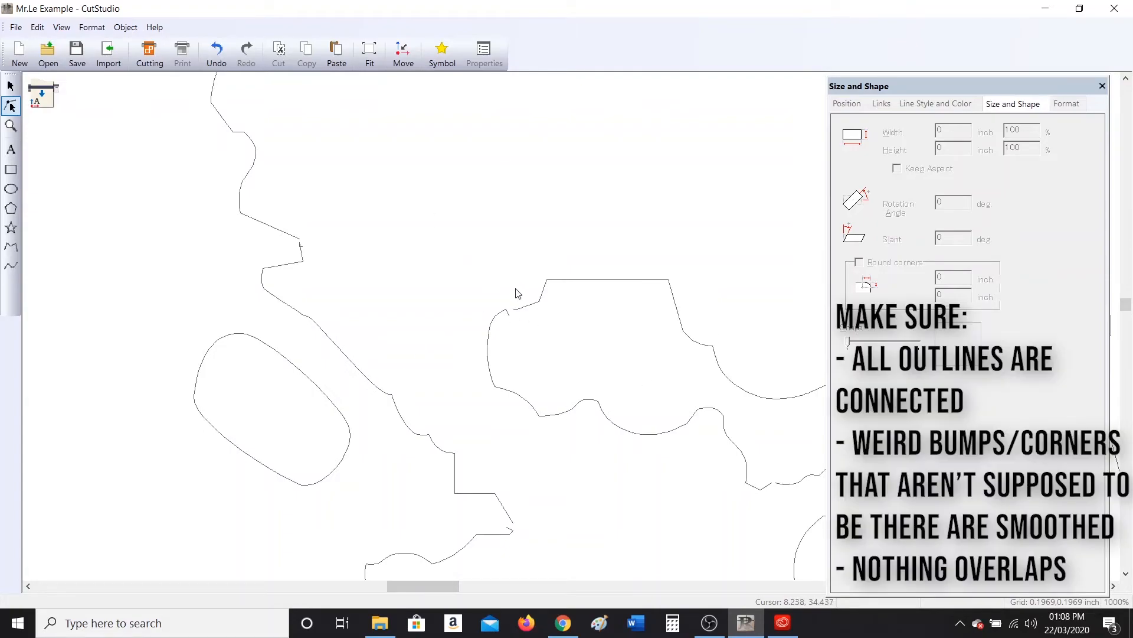
scroll(516, 294, up, 5)
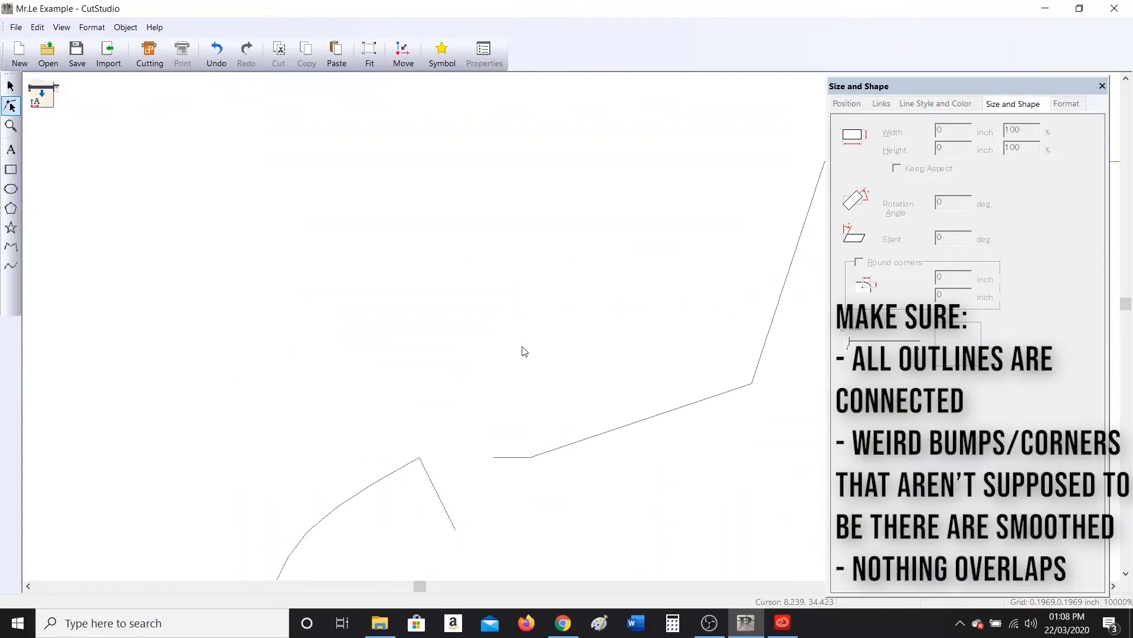
click(439, 497)
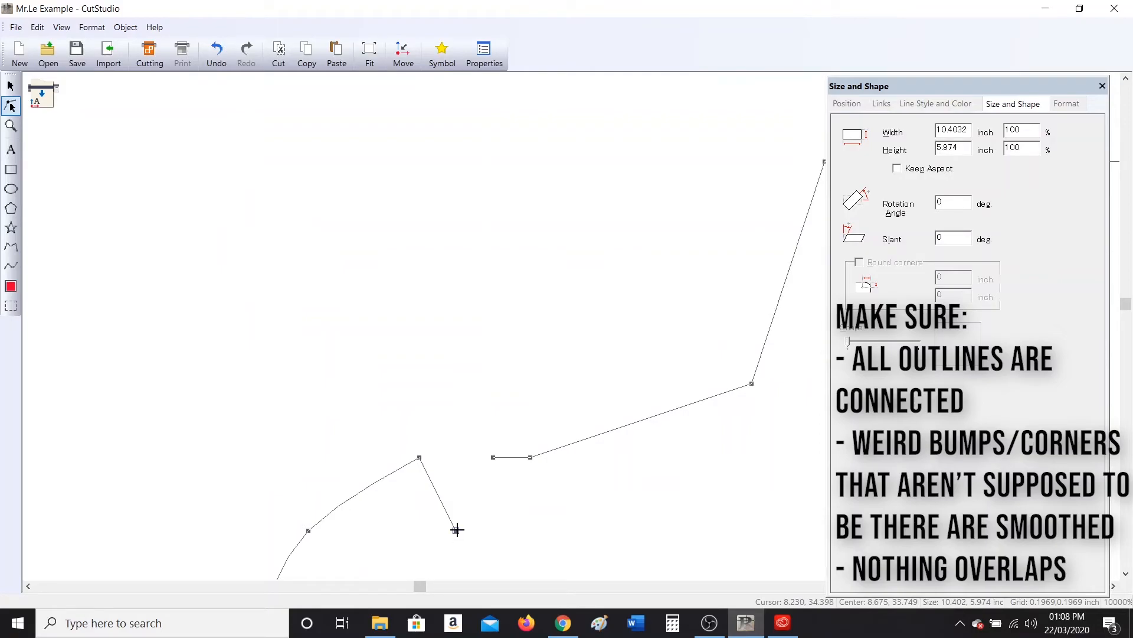
key(Delete)
drag(423, 458, 473, 458)
right_click(473, 458)
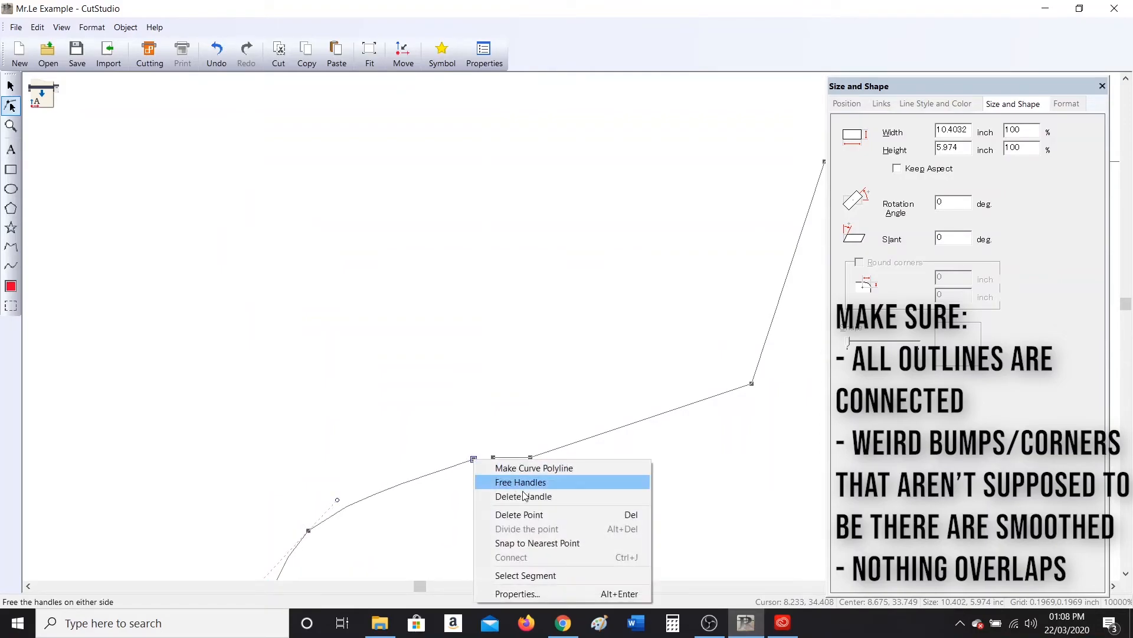
click(550, 541)
Close the gap in the lower foliage contour by snapping the short horizontal line's open end to the nearest point
scroll(509, 534, down, 7)
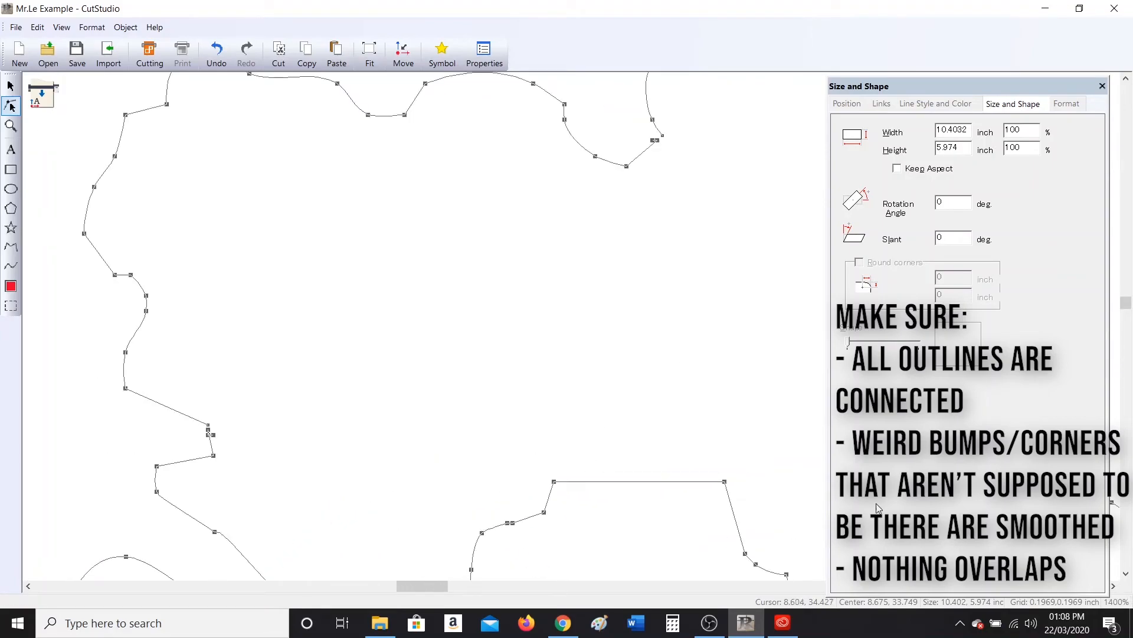
drag(1125, 304, 1125, 309)
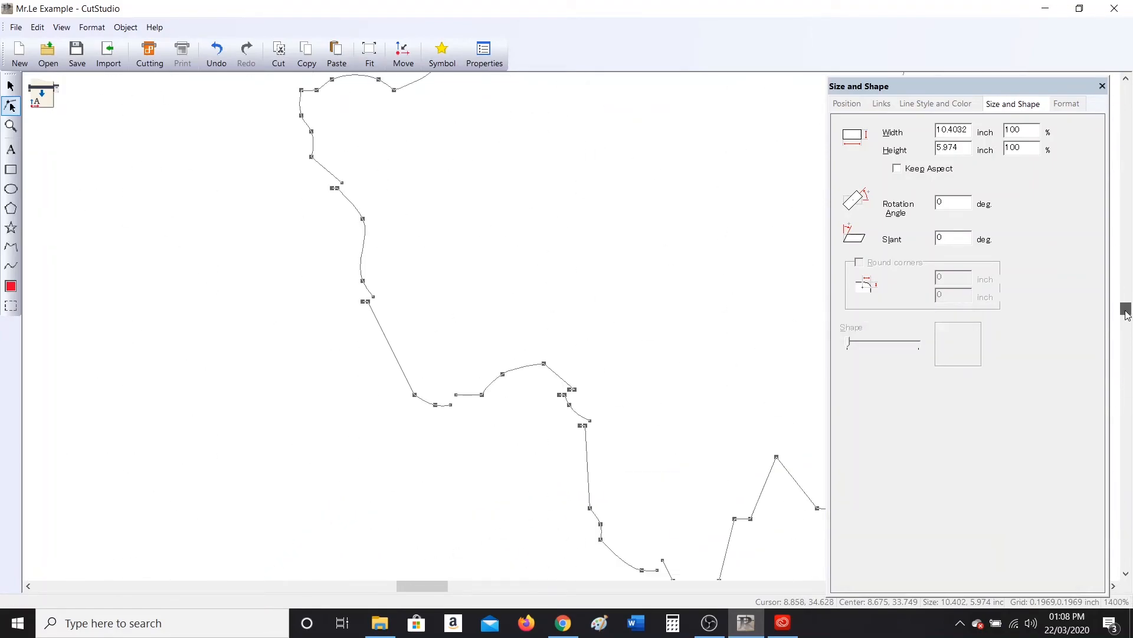
scroll(487, 418, up, 4)
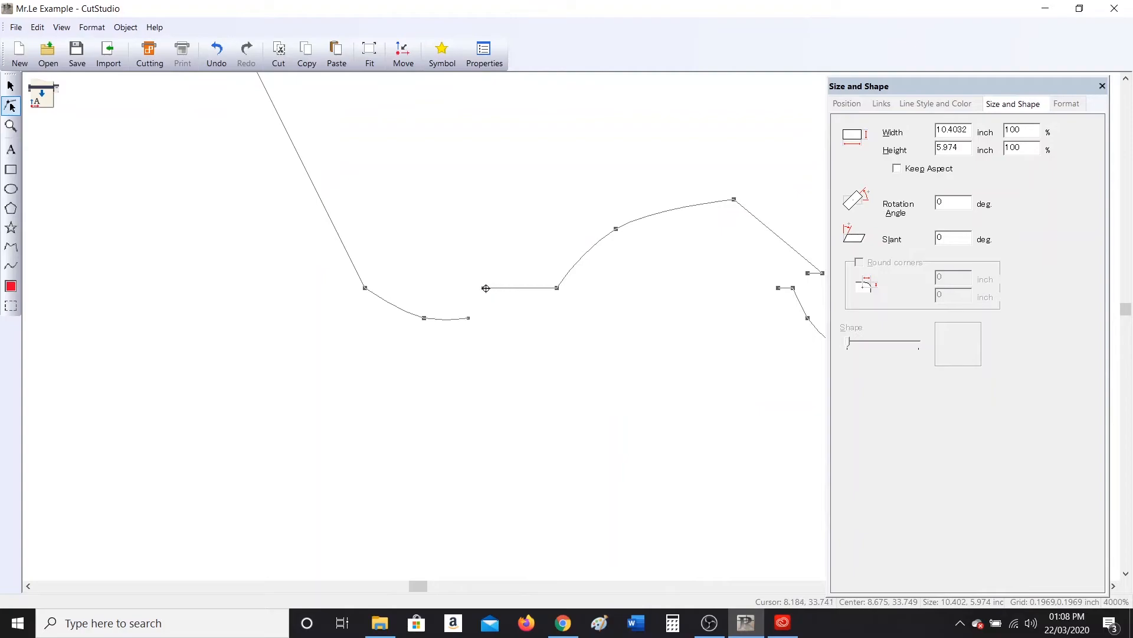
right_click(482, 288)
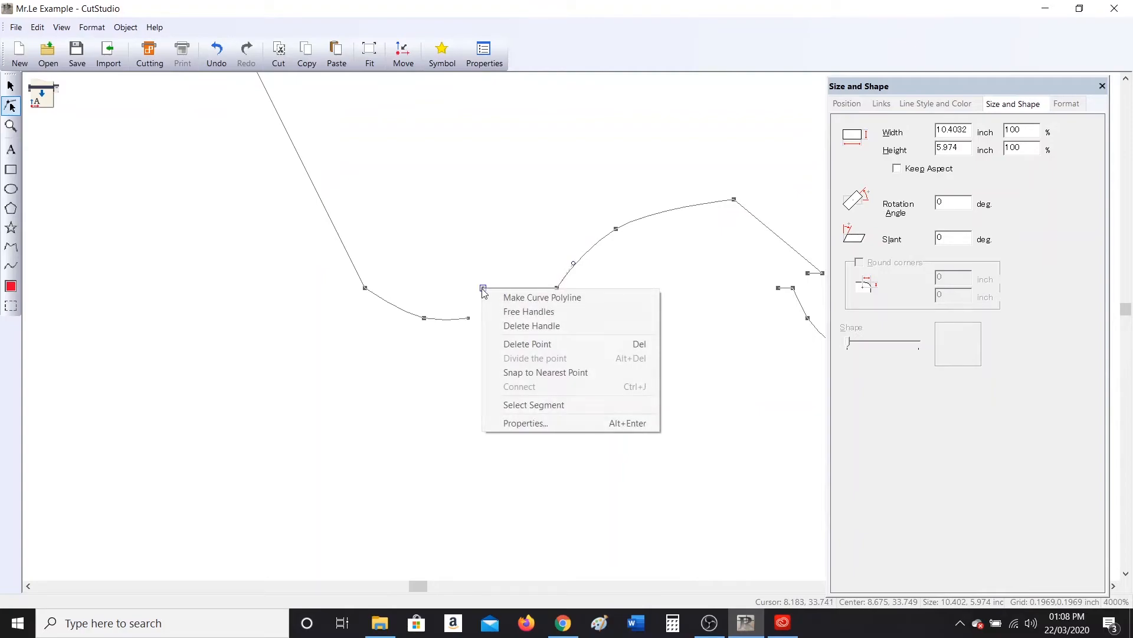
click(546, 371)
Delete the two stray end points at the next gap on the lower foliage contour and snap its open ends together
scroll(691, 272, down, 2)
scroll(736, 300, up, 5)
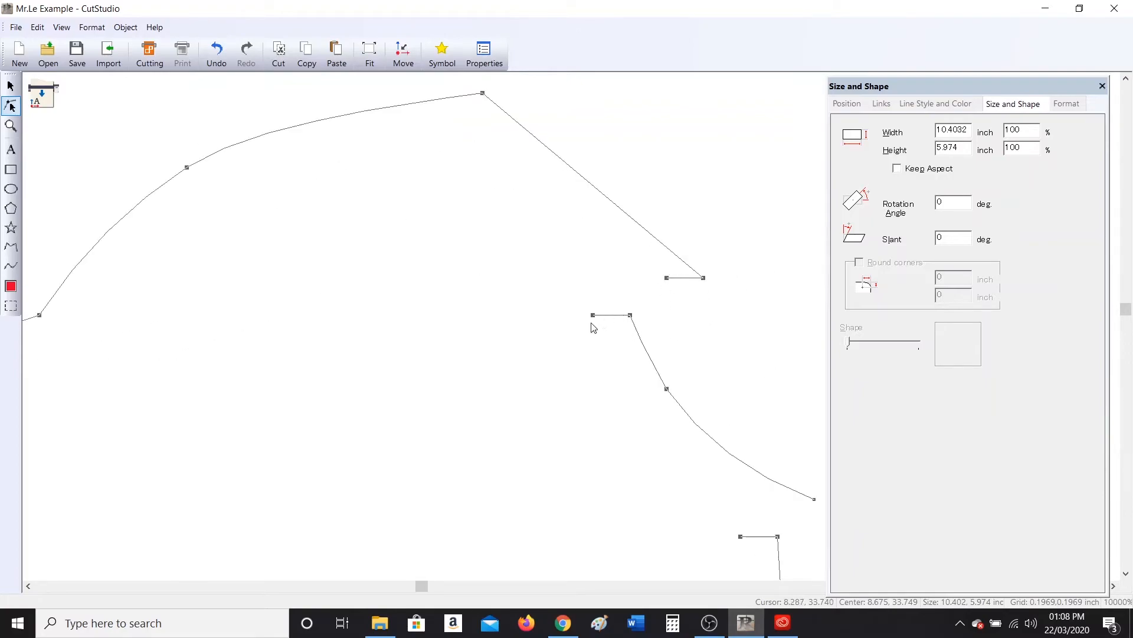
key(Delete)
key(Delete)
drag(630, 315, 691, 283)
right_click(692, 284)
click(746, 370)
scroll(729, 379, down, 4)
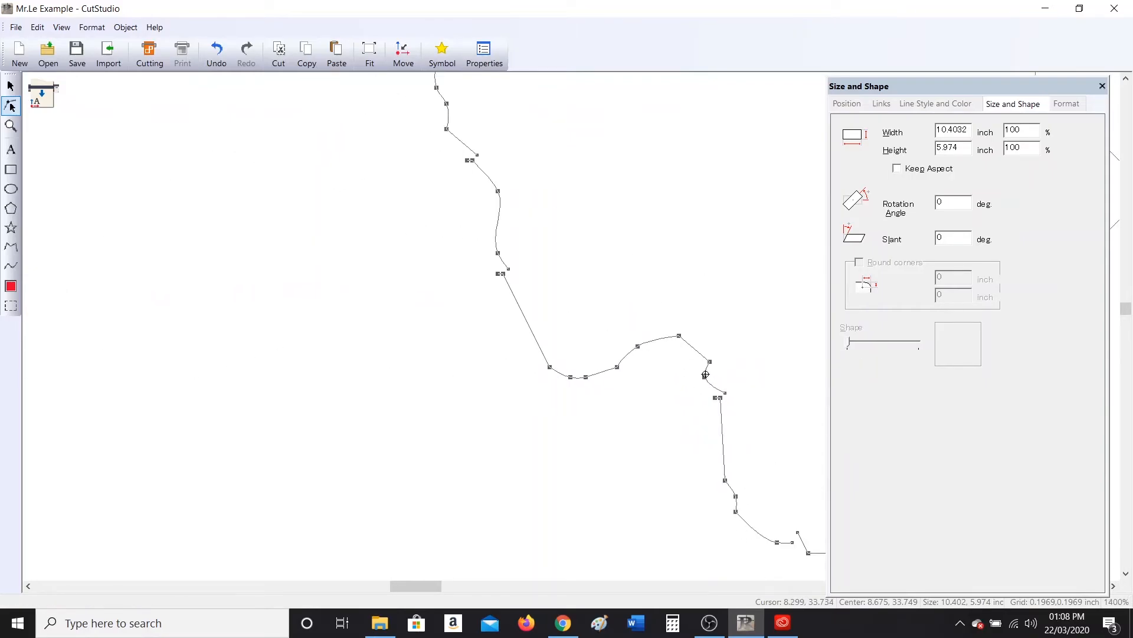
Deselect the outline and check the wide tree's foliage contours for remaining gaps
click(542, 456)
scroll(549, 448, down, 2)
scroll(646, 440, up, 1)
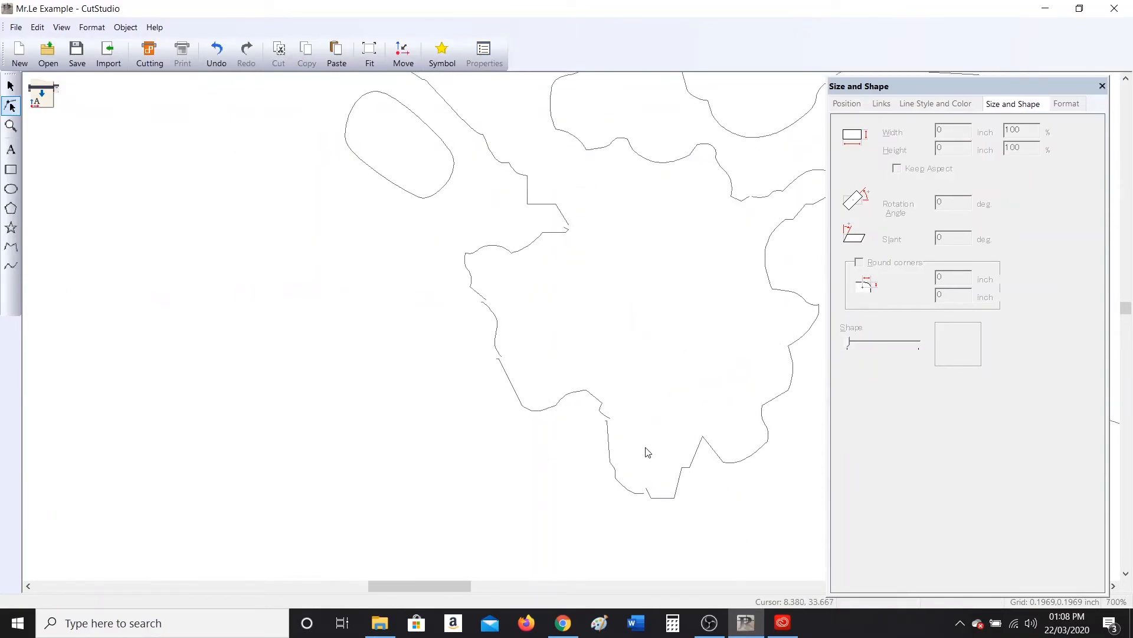
scroll(648, 476, up, 1)
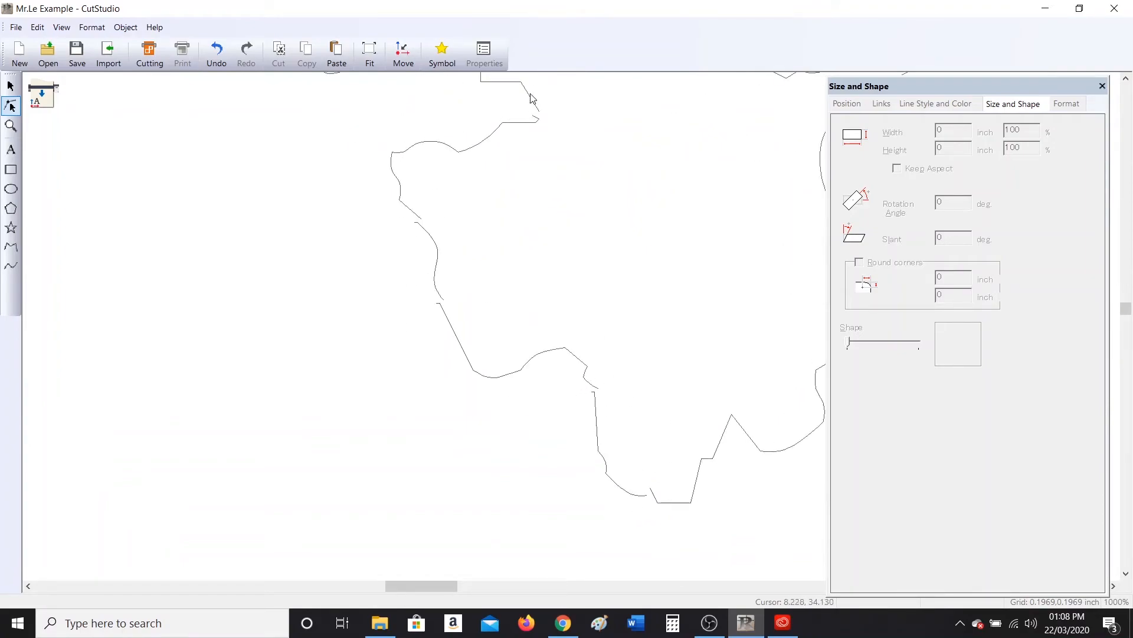
scroll(561, 278, down, 7)
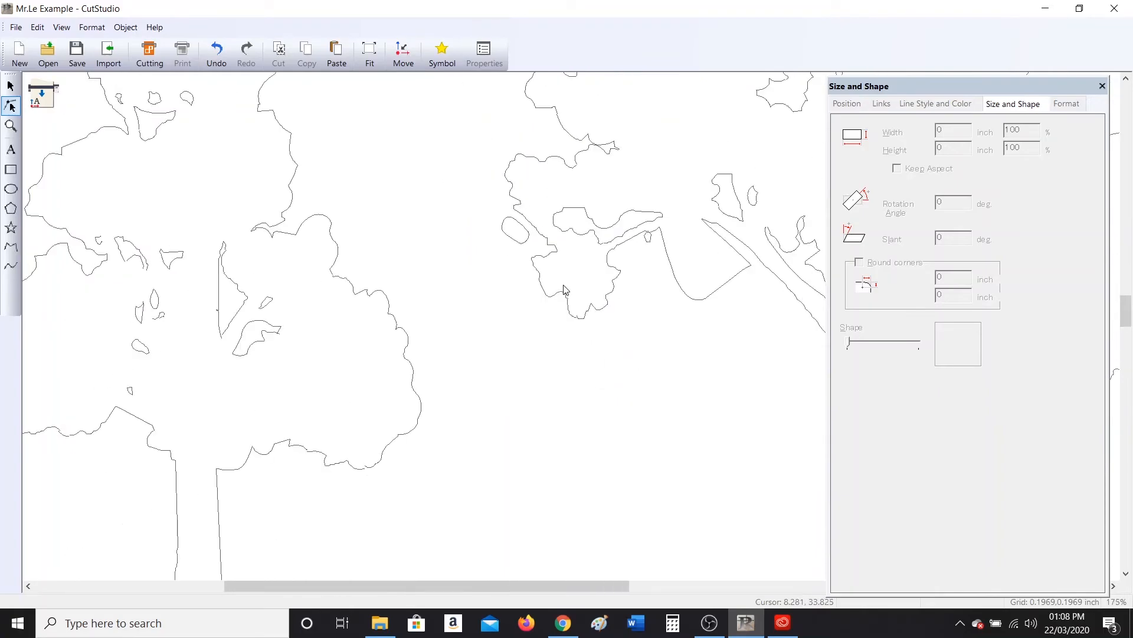
Shift the pair of trees slightly to line it up beneath the lettering
scroll(592, 311, down, 3)
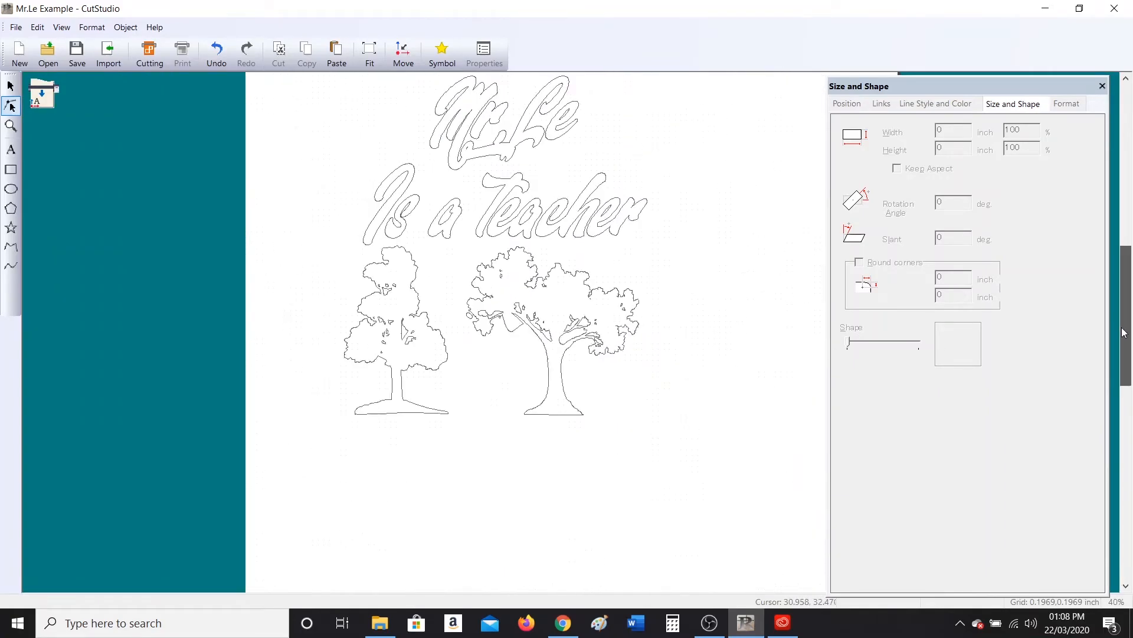
click(10, 85)
click(529, 387)
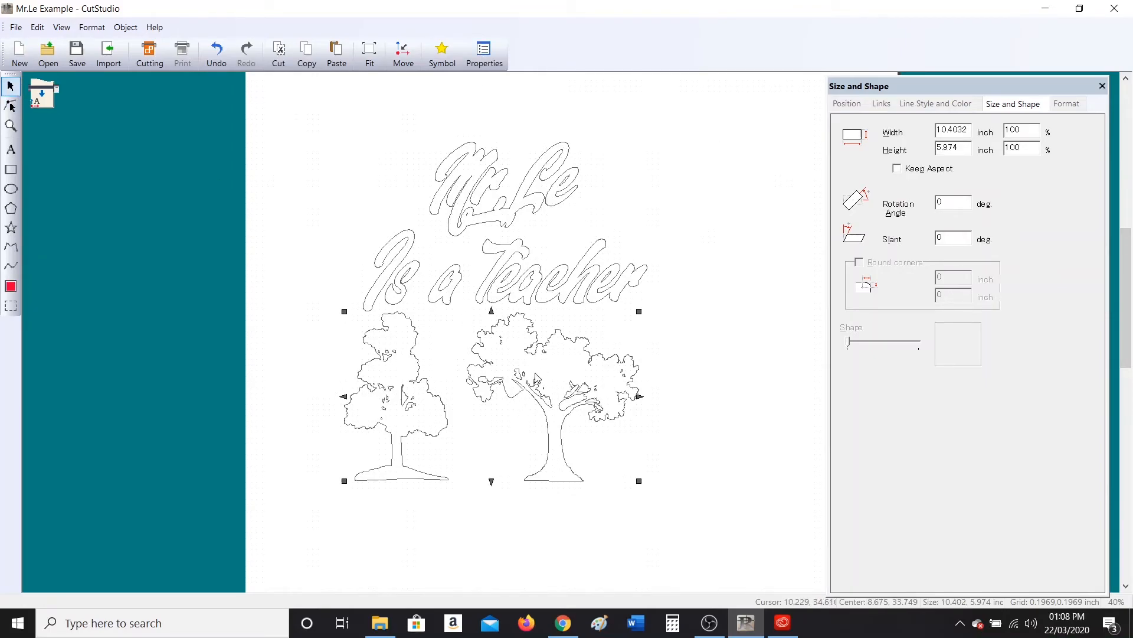
mouse_move(536, 375)
mouse_down()
mouse_move(559, 386)
mouse_move(540, 379)
mouse_up()
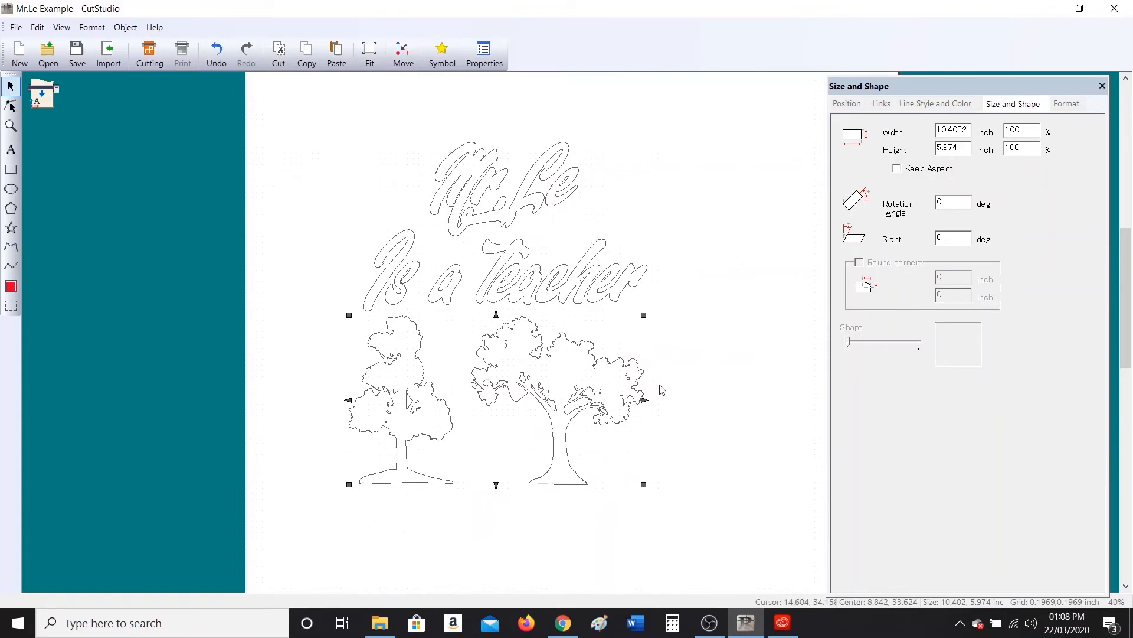
scroll(567, 508, down, 2)
scroll(566, 413, up, 1)
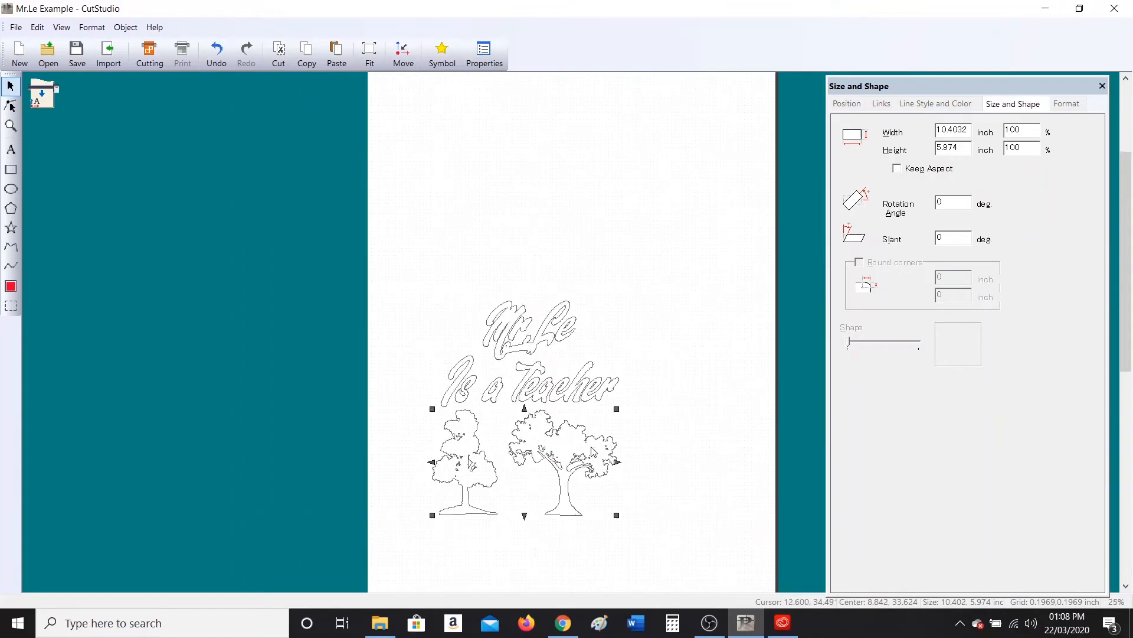
drag(550, 452, 555, 451)
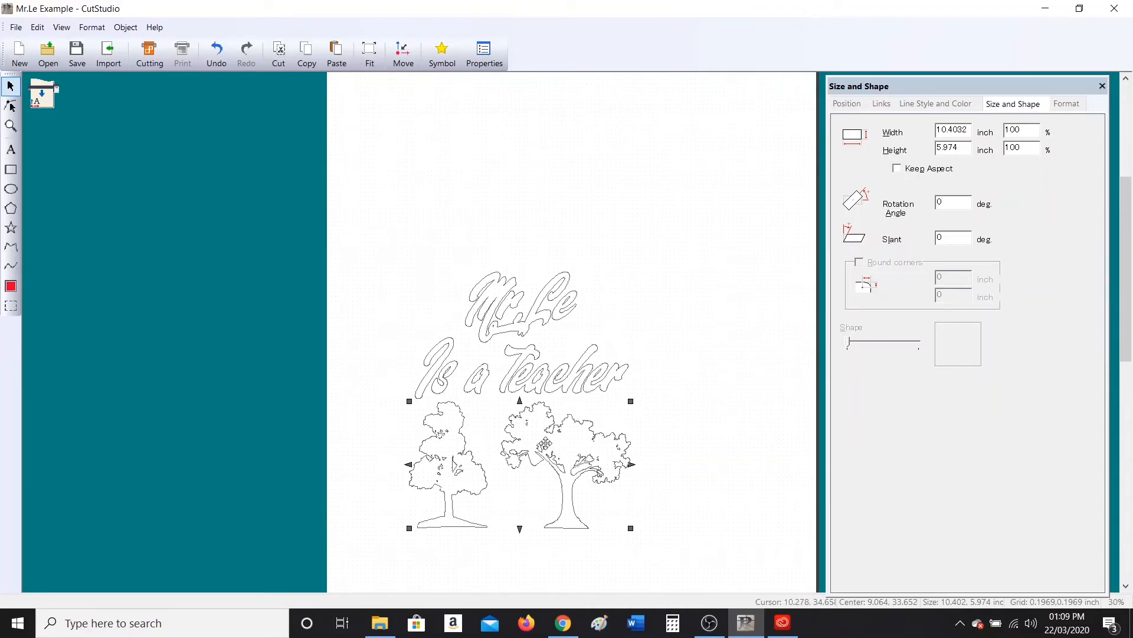
Group the lettering with the two trees and move the grouped design higher on the page
shift+click(516, 328)
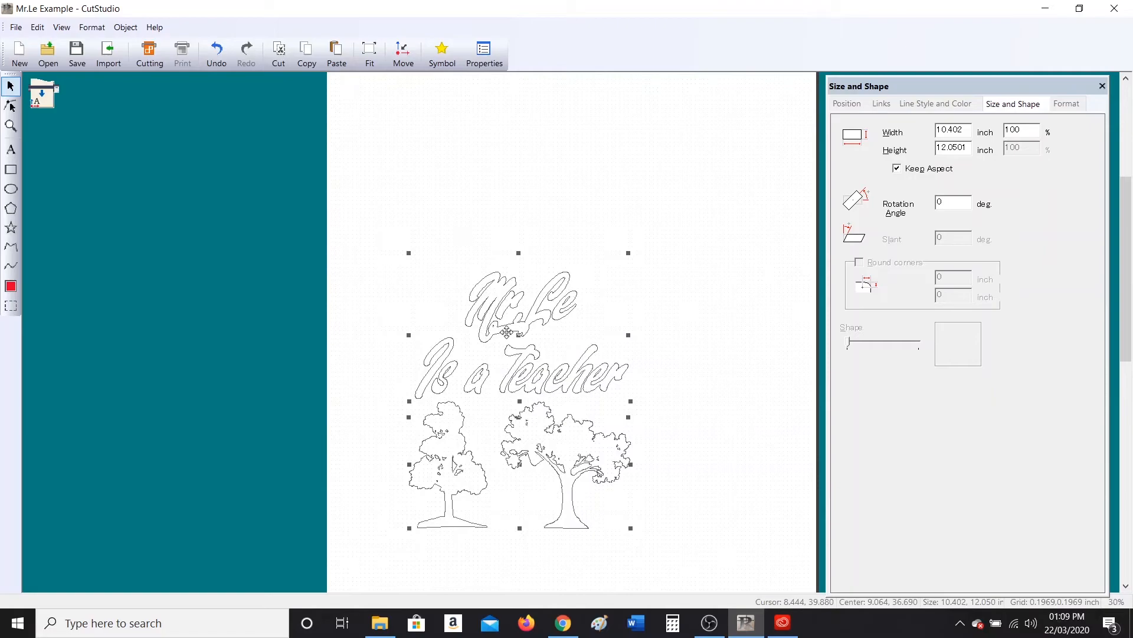
click(125, 27)
mouse_move(154, 27)
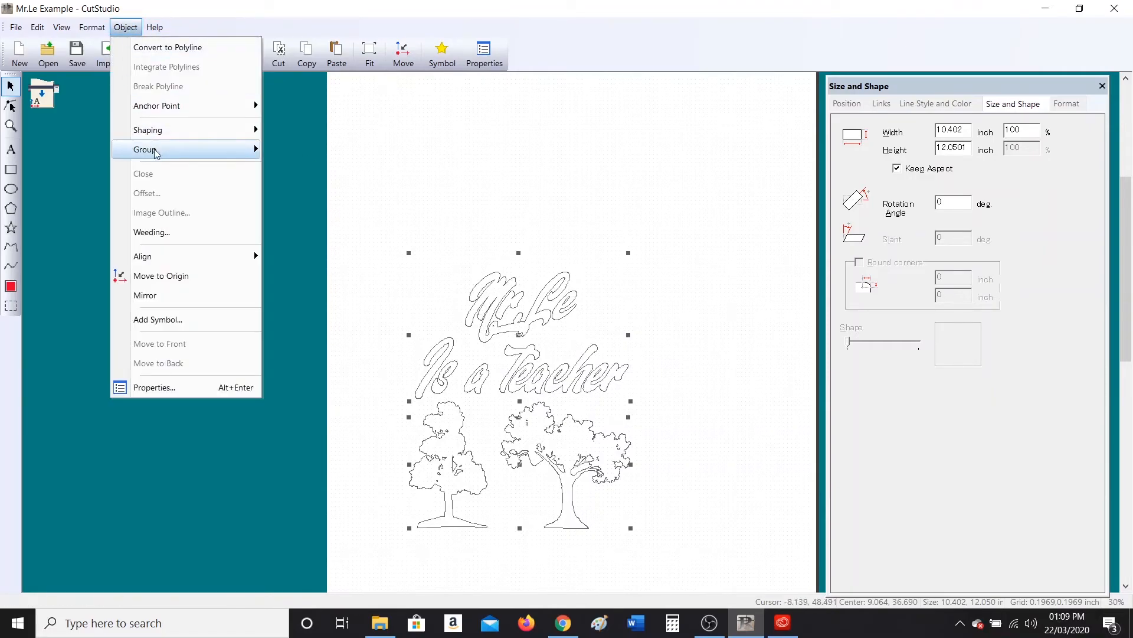
mouse_move(198, 151)
click(307, 152)
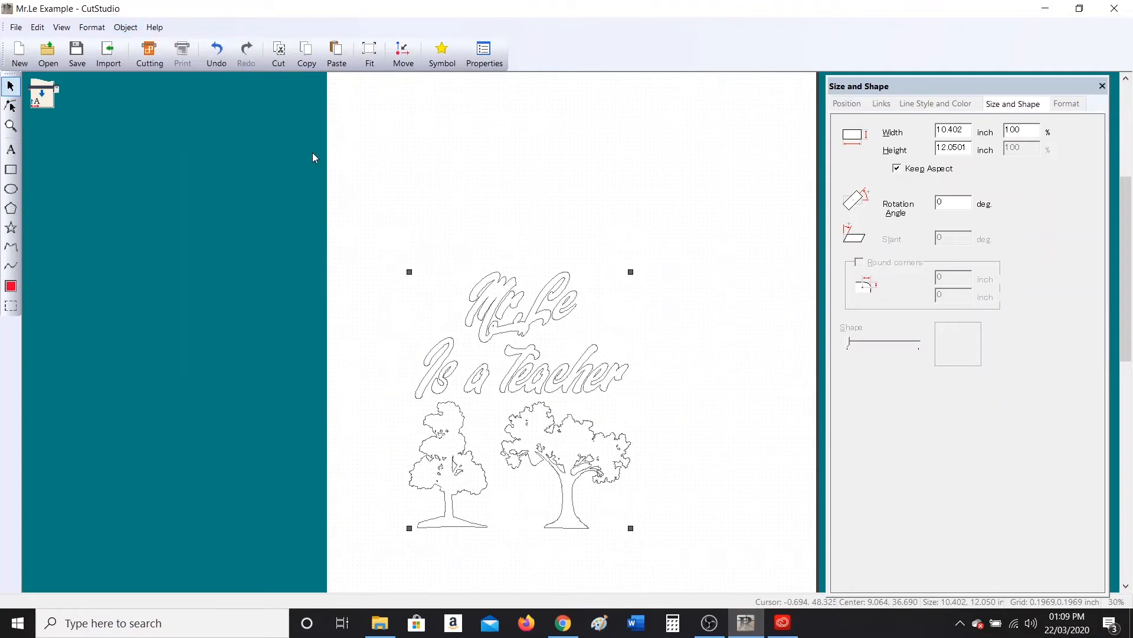
drag(531, 291, 556, 246)
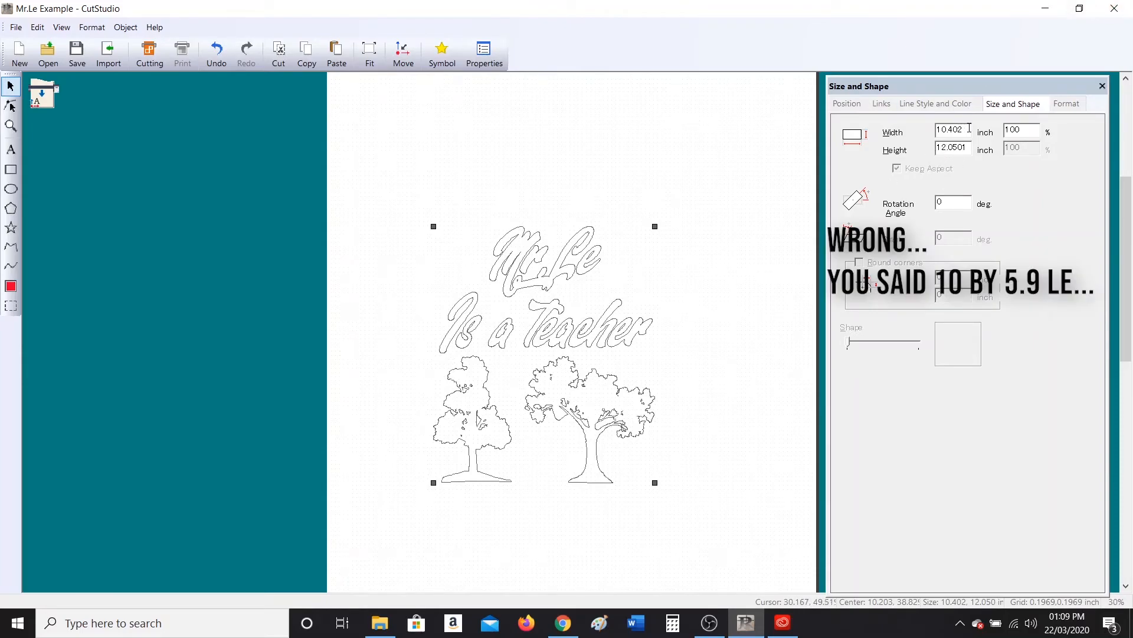
Set the grouped design's height to 5 inches with its proportions kept, and move it farther left on the page
double_click(968, 147)
text(65)
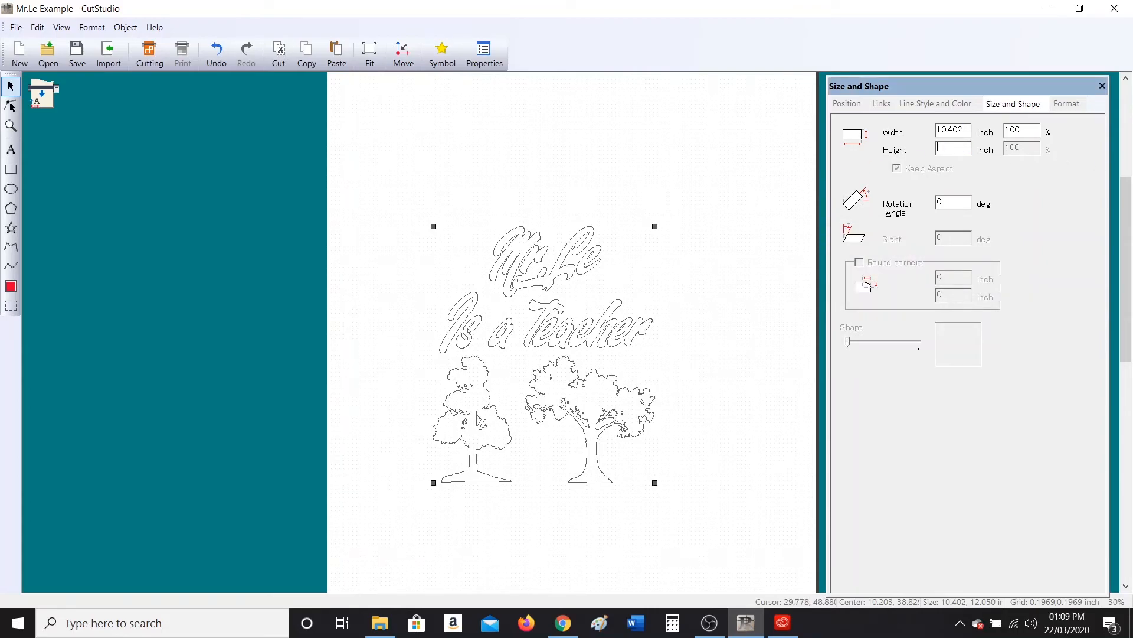
key(Return)
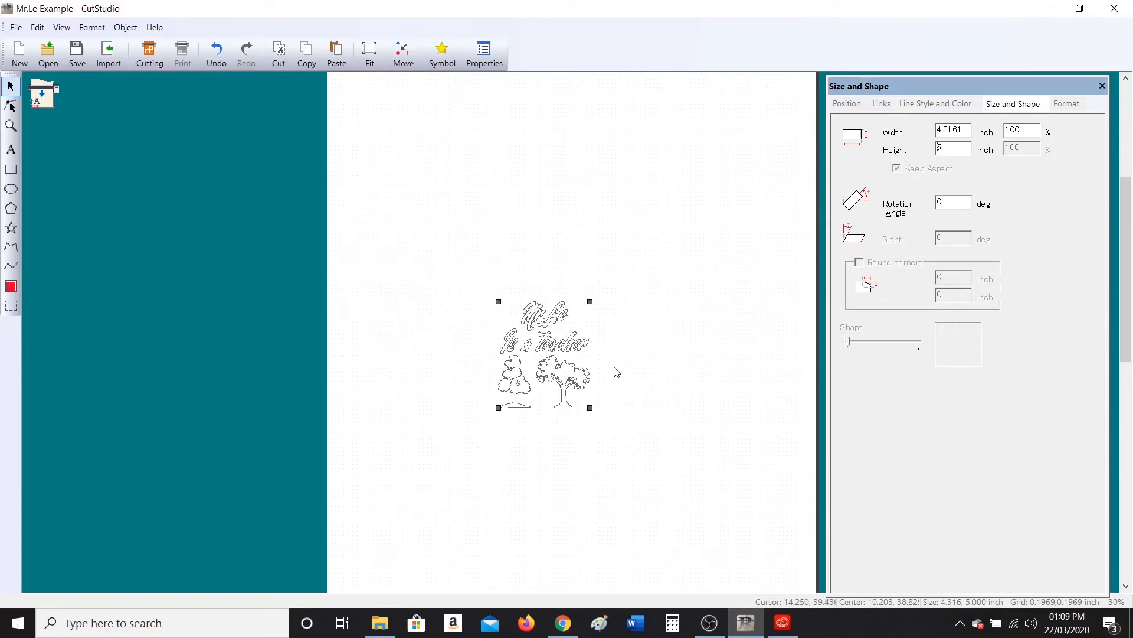
scroll(532, 445, up, 5)
drag(1125, 255, 1124, 236)
drag(507, 336, 385, 371)
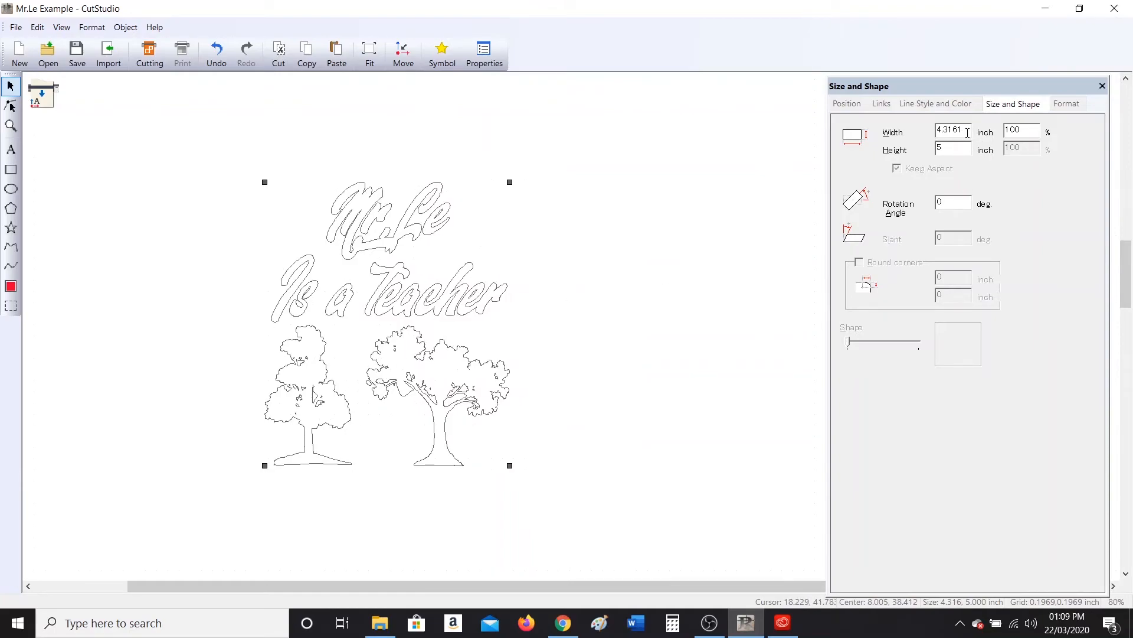
Try a second copy of the grouped design side by side with the original, and delete the copy
drag(407, 295, 615, 305)
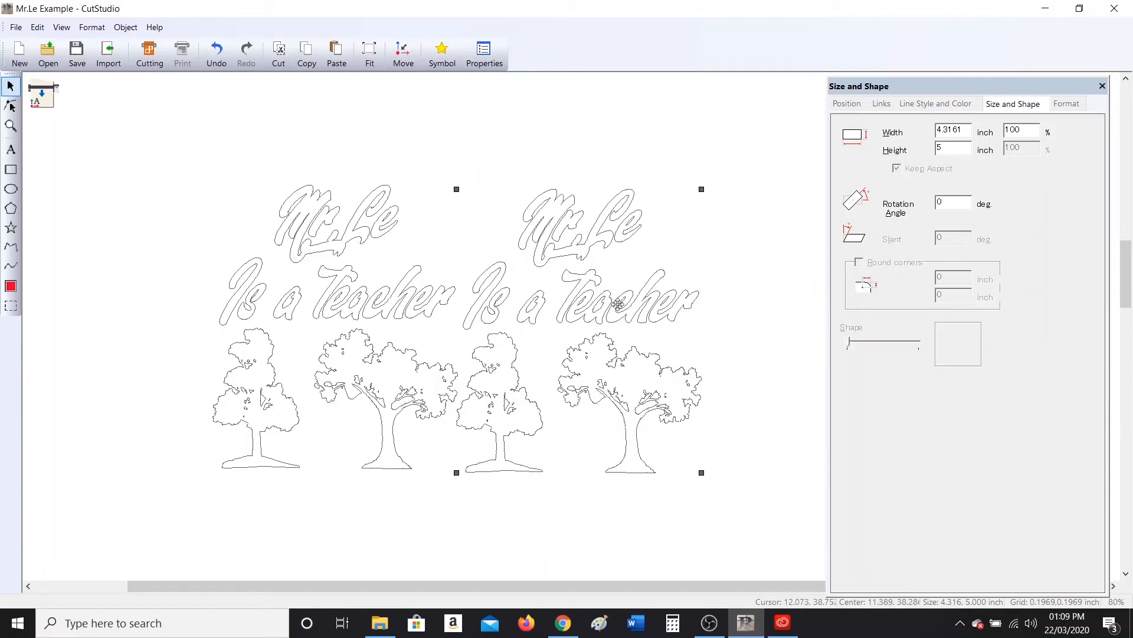
shift+click(395, 309)
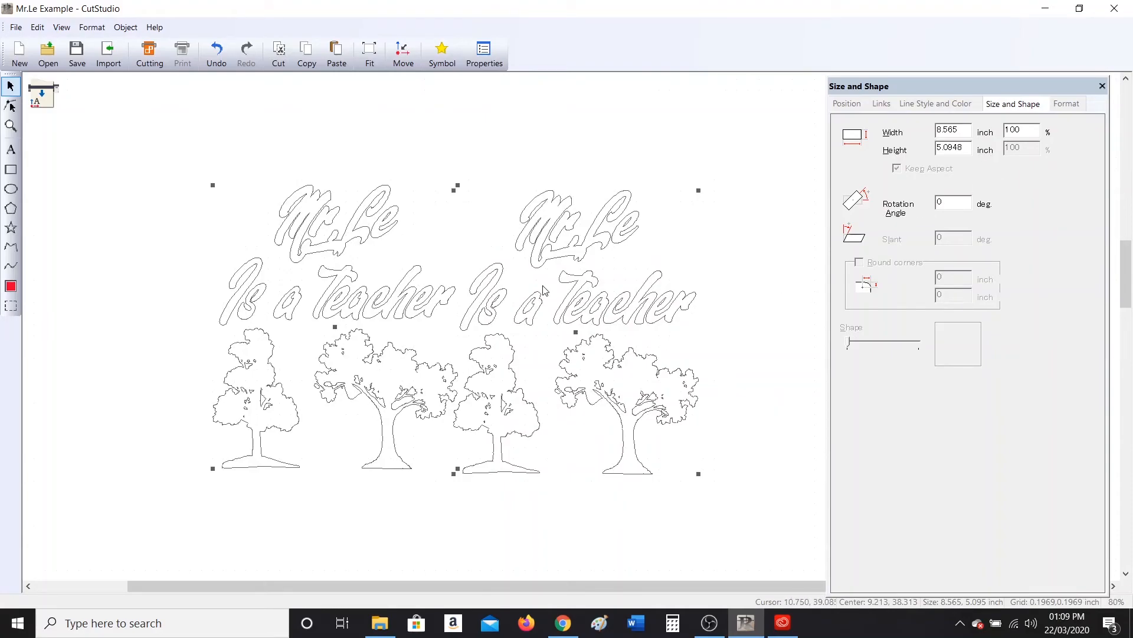
key(ctrl+z)
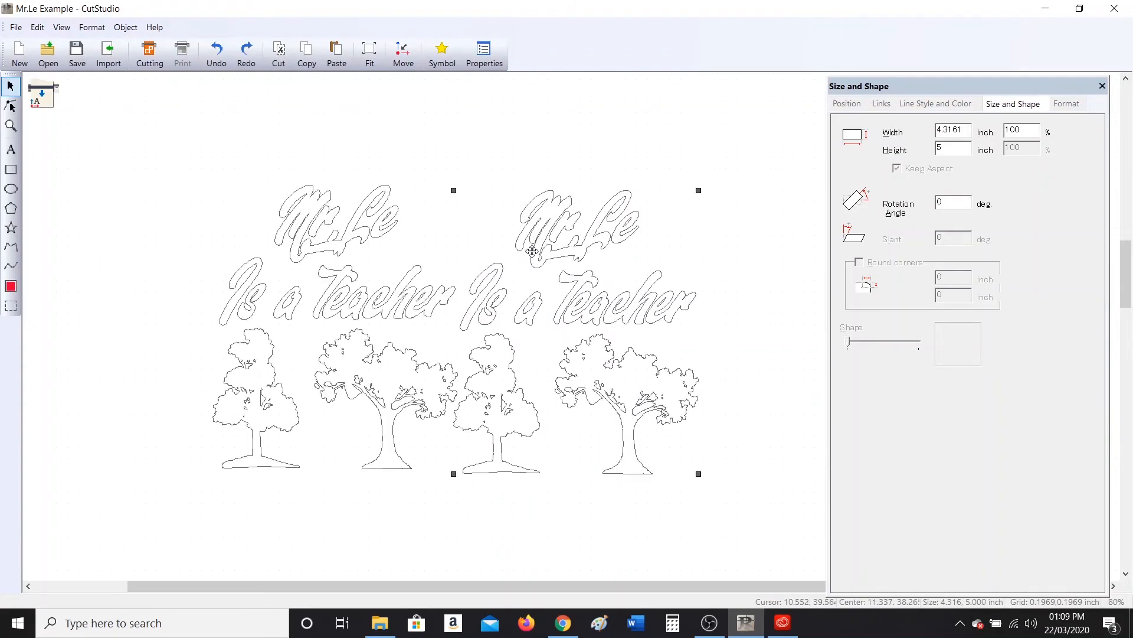
drag(589, 309, 631, 260)
key(Delete)
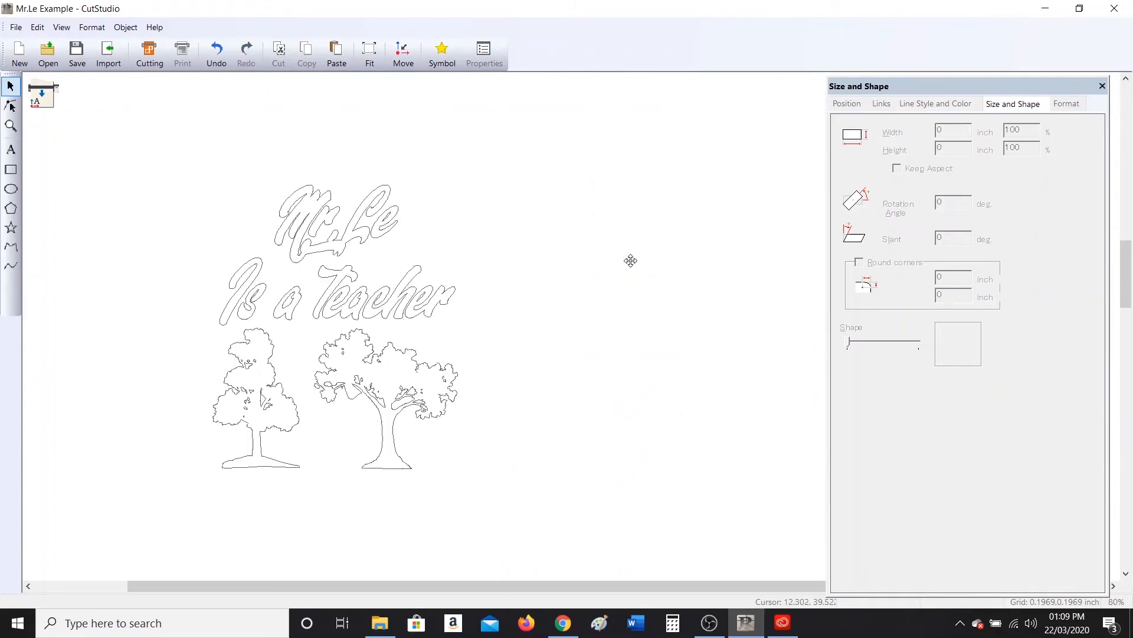
Select the remaining grouped design and ungroup the lettering from the trees
scroll(385, 358, down, 2)
click(461, 337)
scroll(458, 325, up, 3)
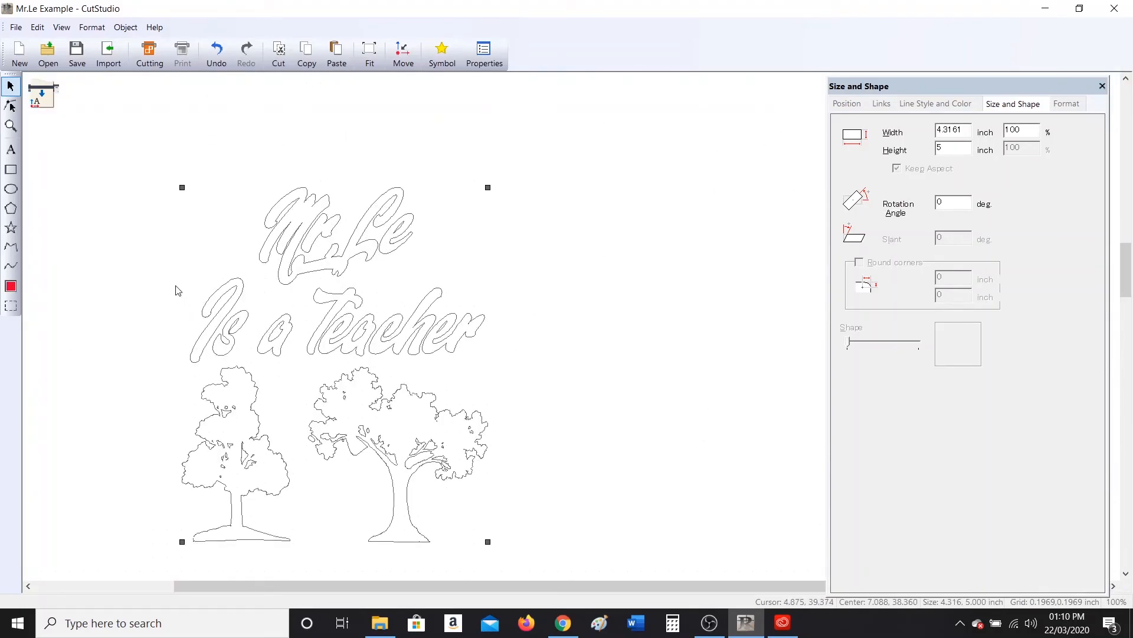
scroll(177, 294, up, 3)
scroll(341, 315, up, 2)
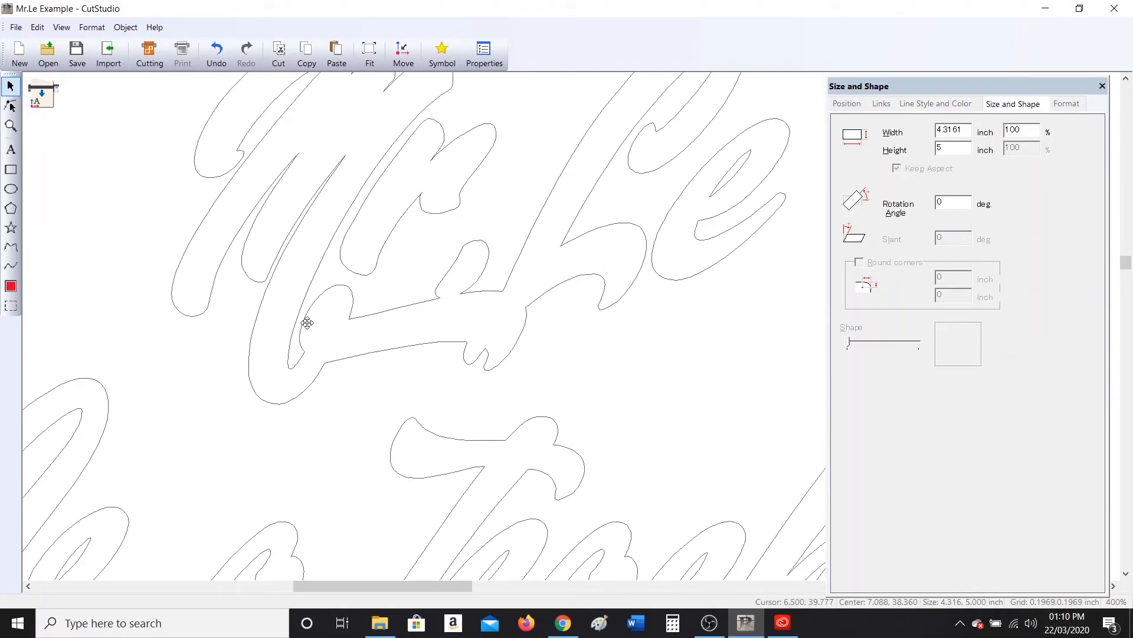
scroll(348, 310, down, 2)
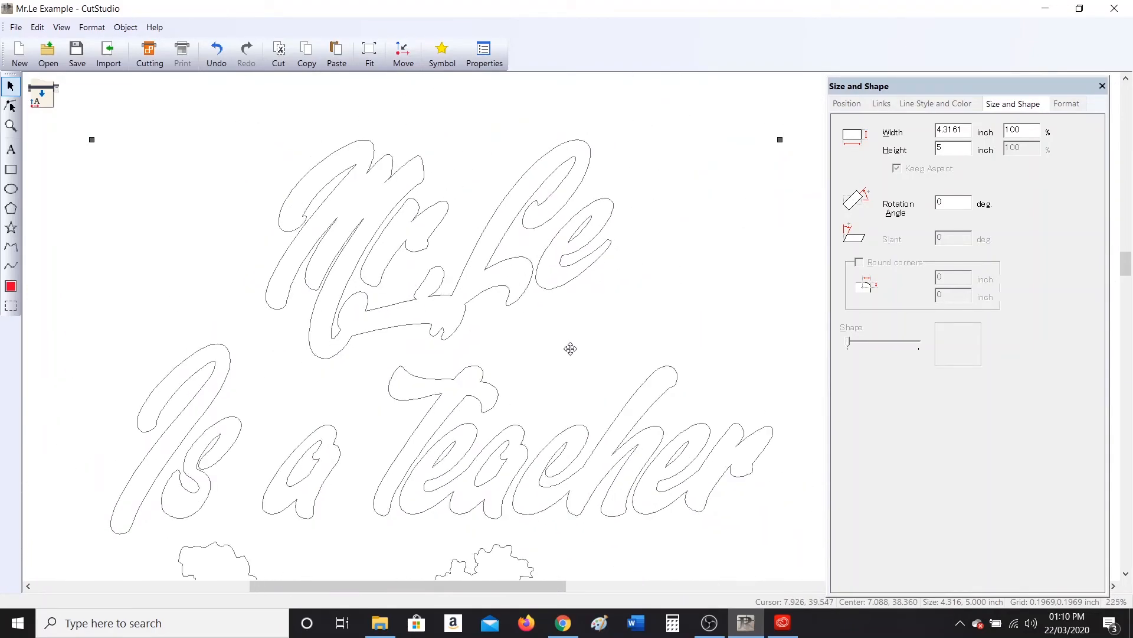
scroll(570, 349, down, 2)
click(125, 27)
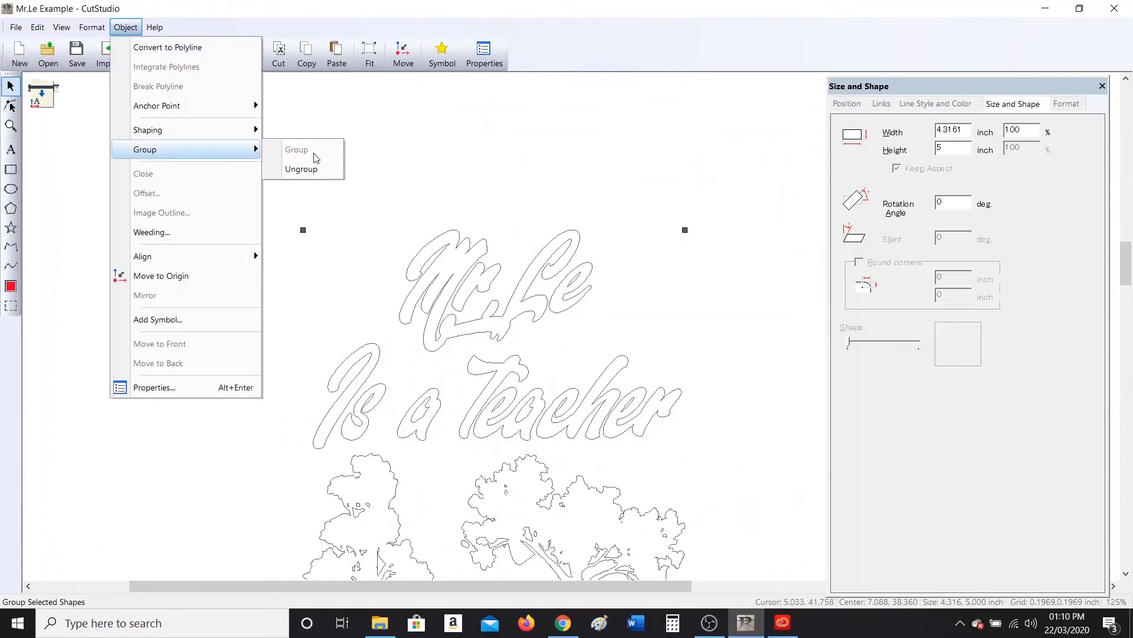
click(313, 172)
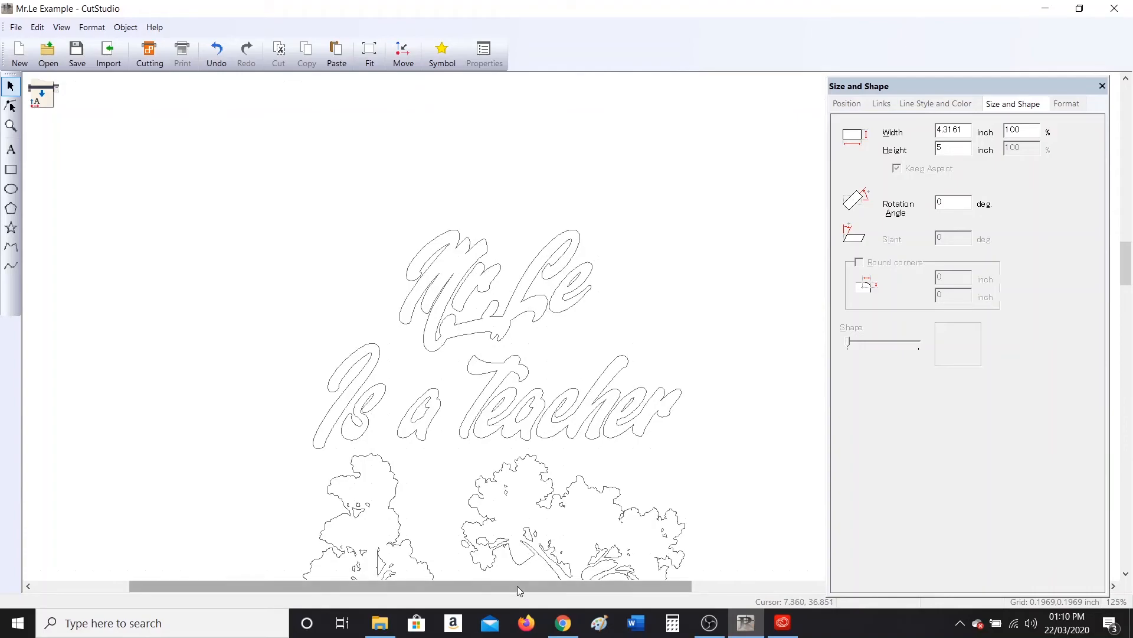
Draw a narrow ellipse about 0.05 by 0.13 inch inside the loop at the end of the lettering's underline stroke
scroll(441, 354, up, 2)
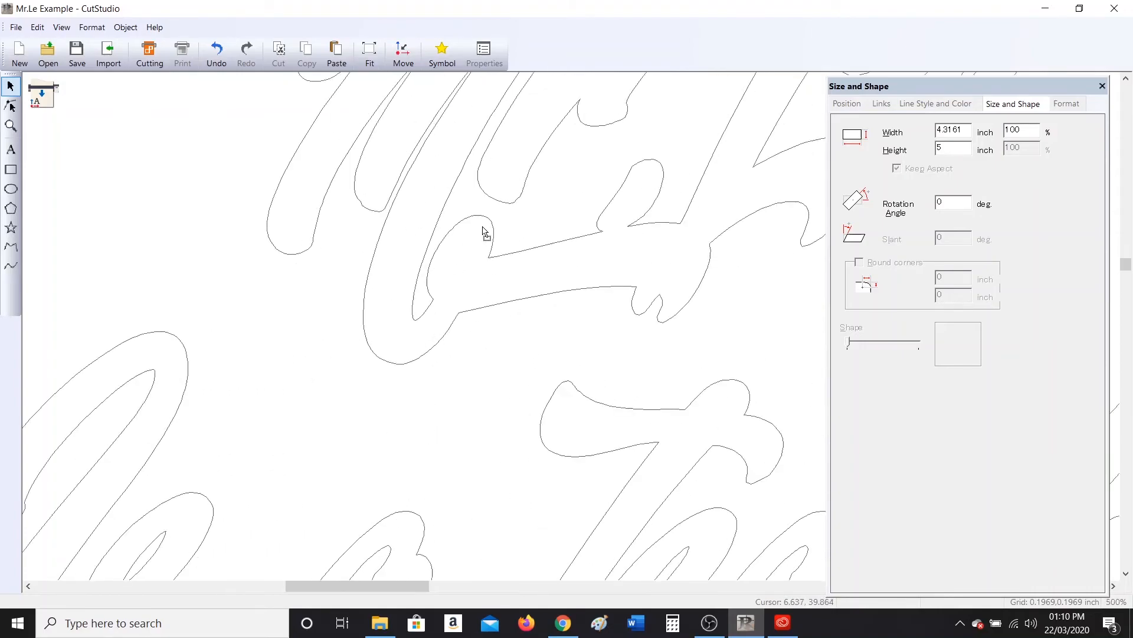
click(11, 189)
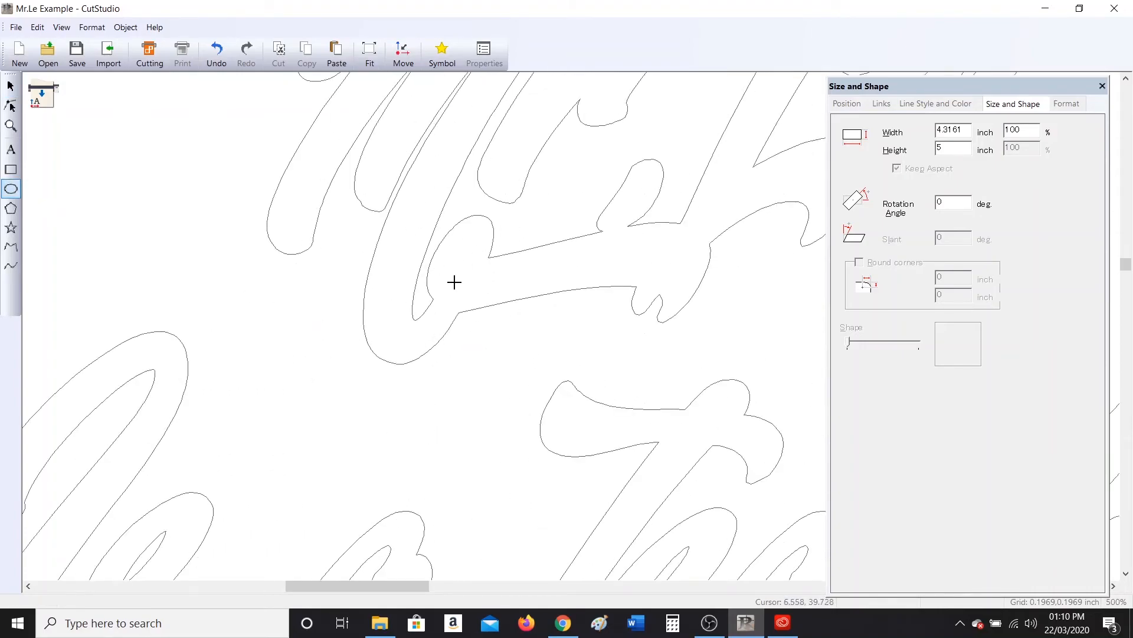
drag(466, 230, 449, 276)
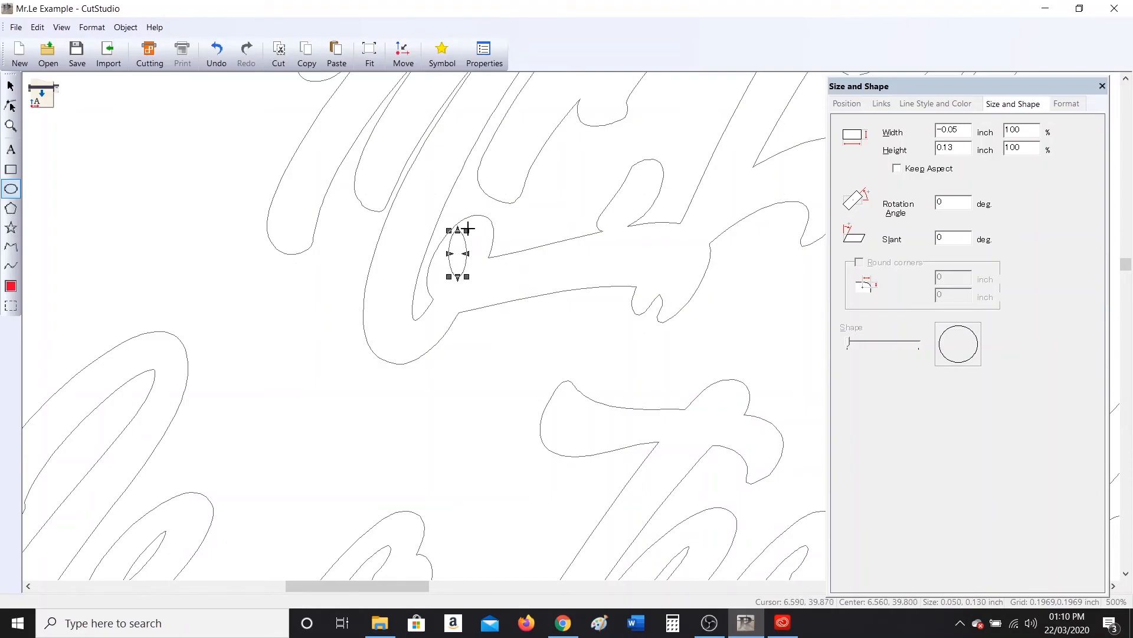
key(Escape)
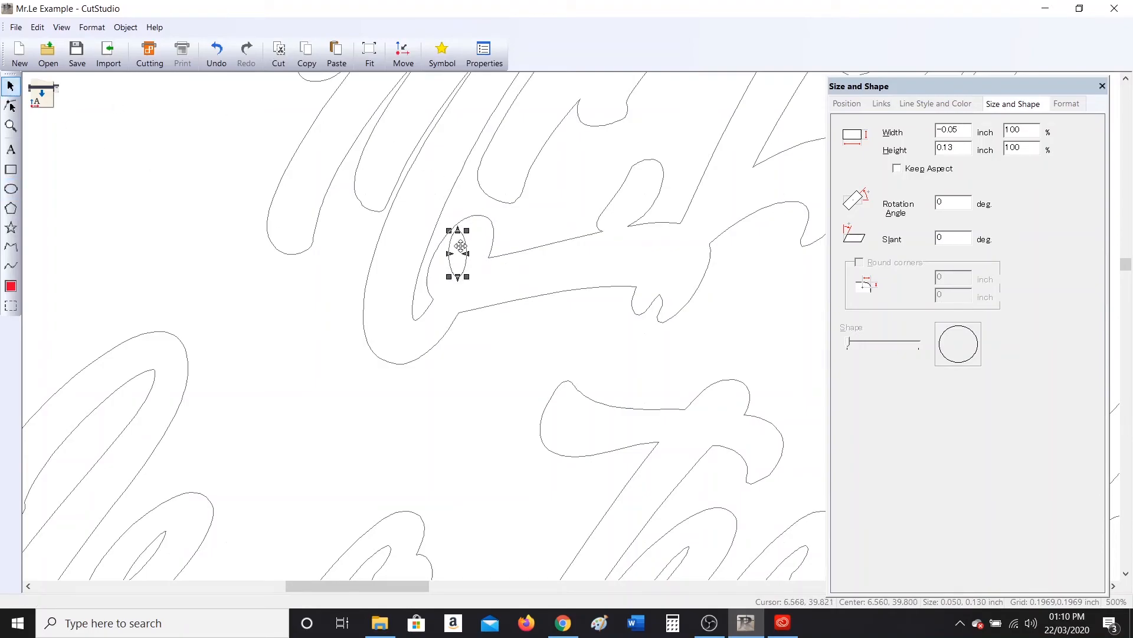
Center the small ellipse in the loop and rotate it to -27 degrees to follow the loop's slant
drag(461, 246, 467, 254)
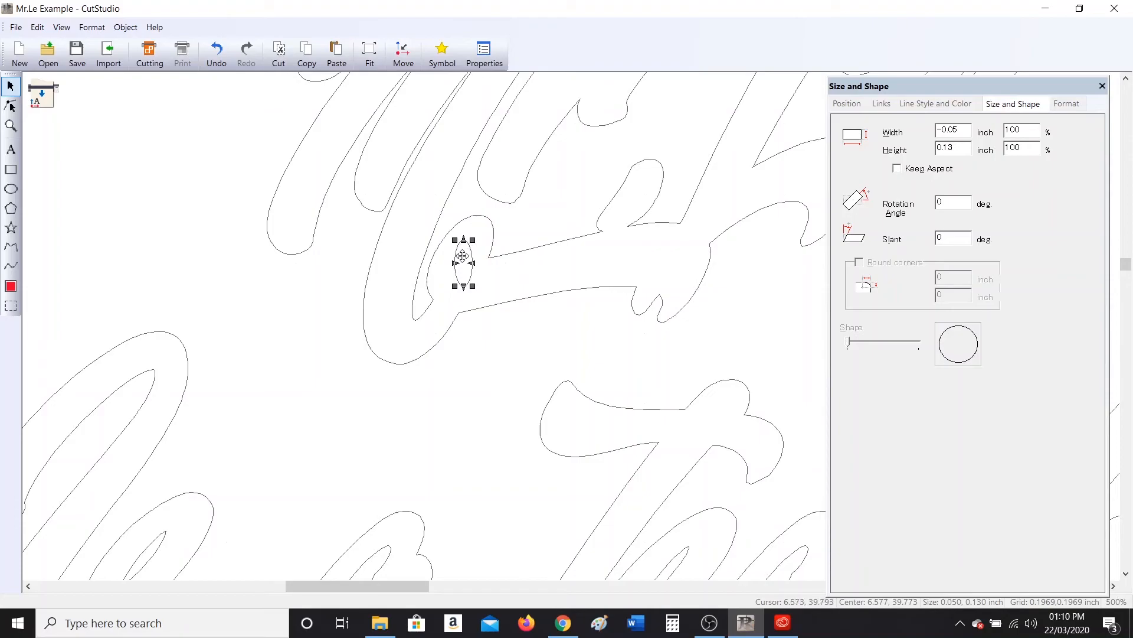
click(462, 255)
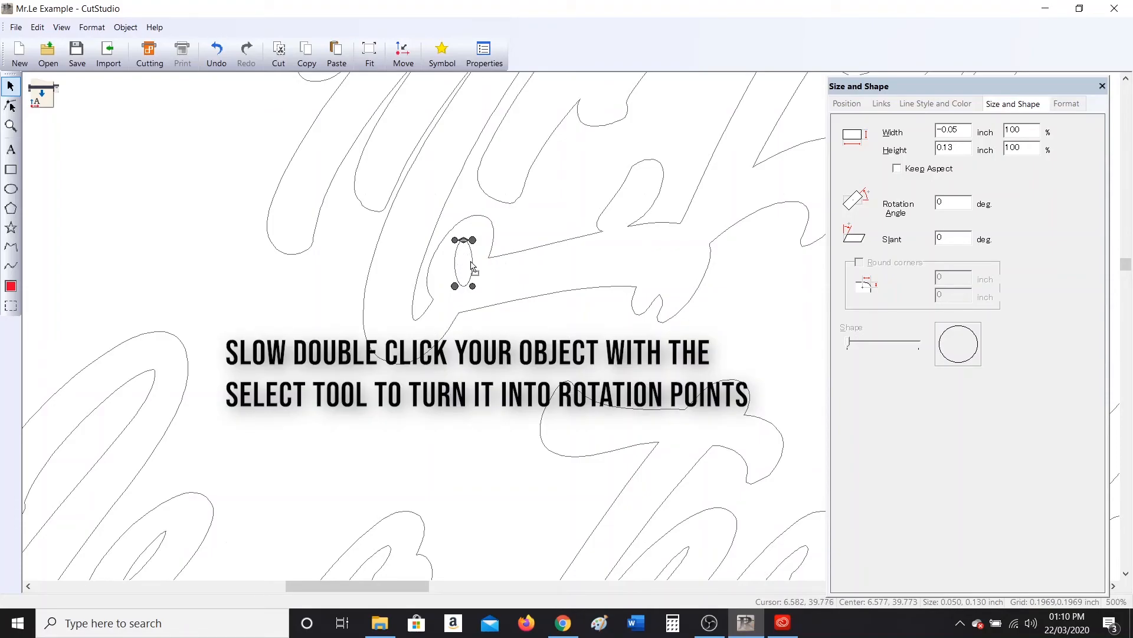
drag(473, 288, 460, 256)
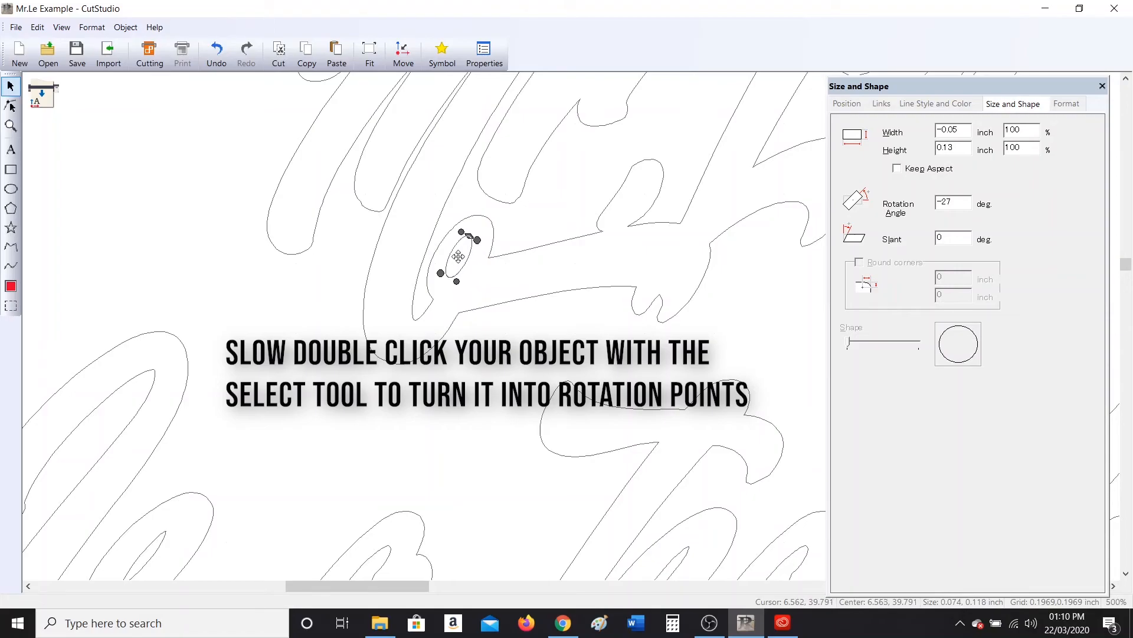
click(483, 380)
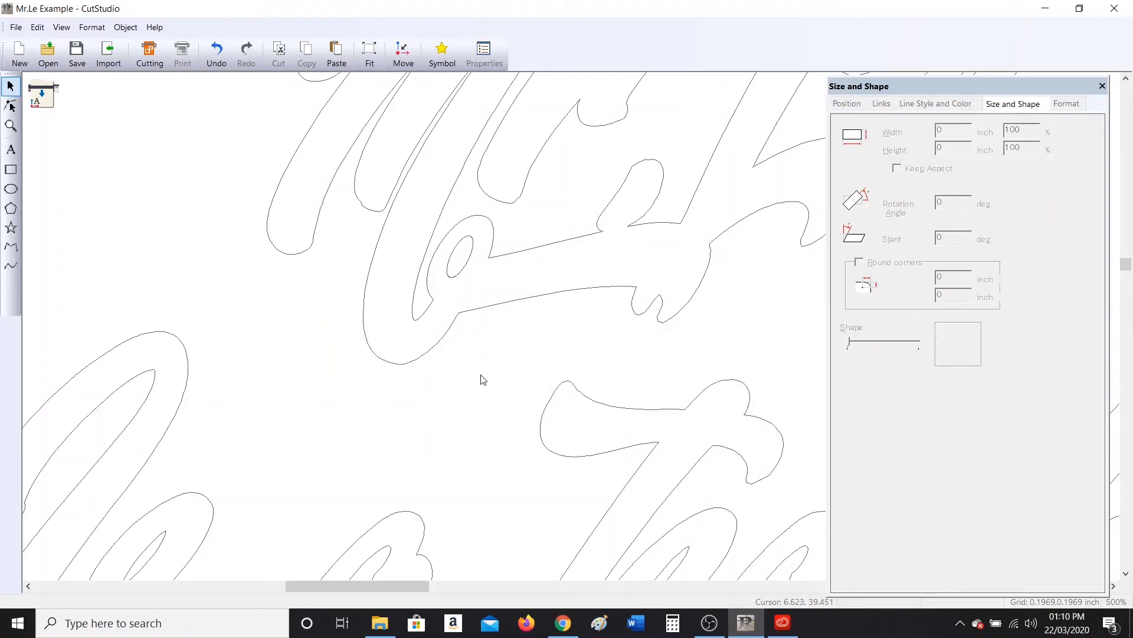
Select the small ellipse together with the lettering and group them
click(464, 260)
shift+click(416, 209)
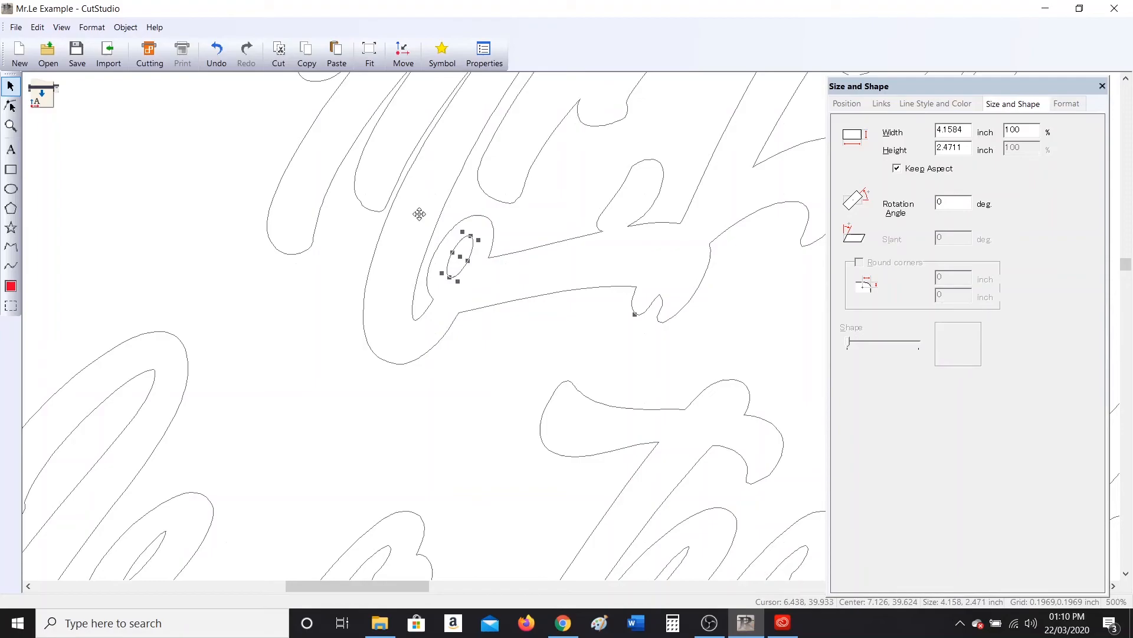
click(126, 28)
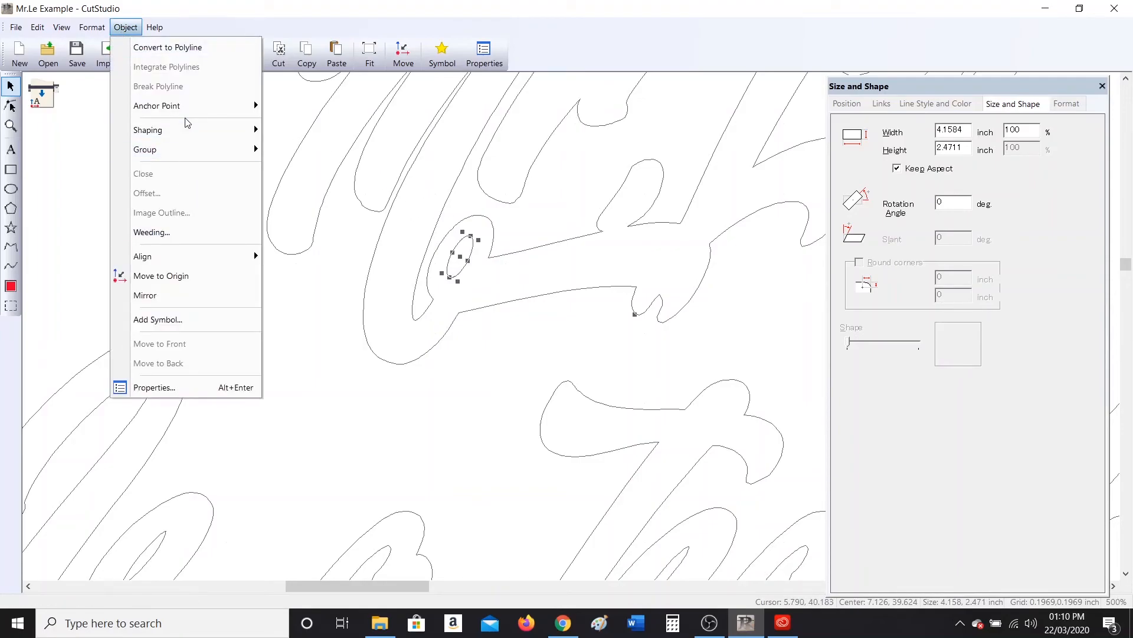
click(323, 145)
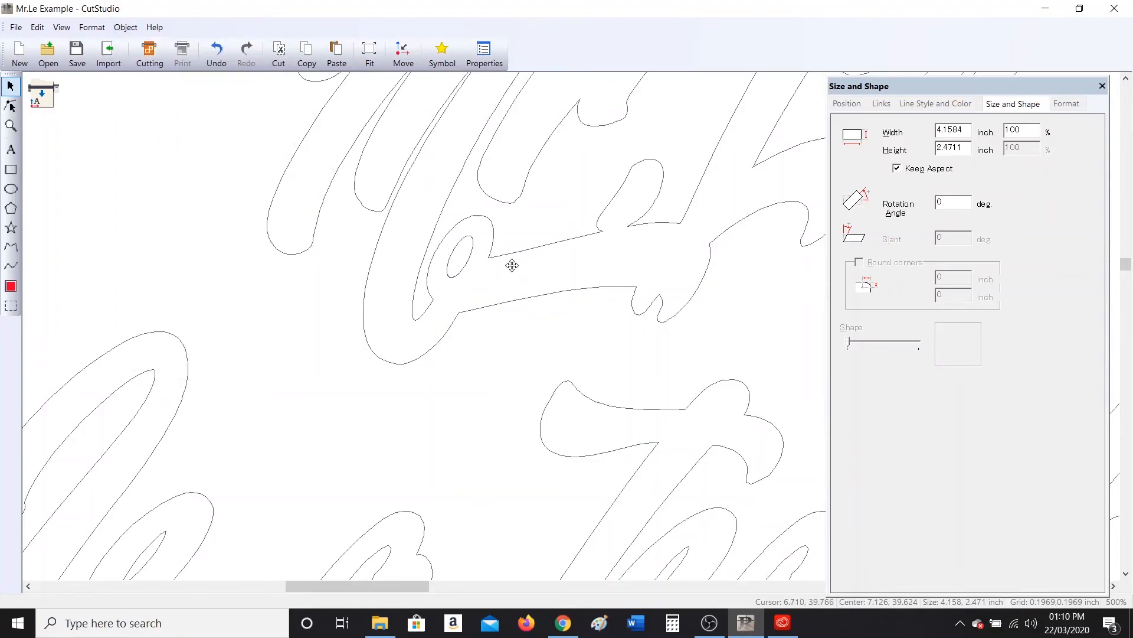
Move the grouped lettering and small ellipse together a short distance on the page
drag(474, 298, 508, 293)
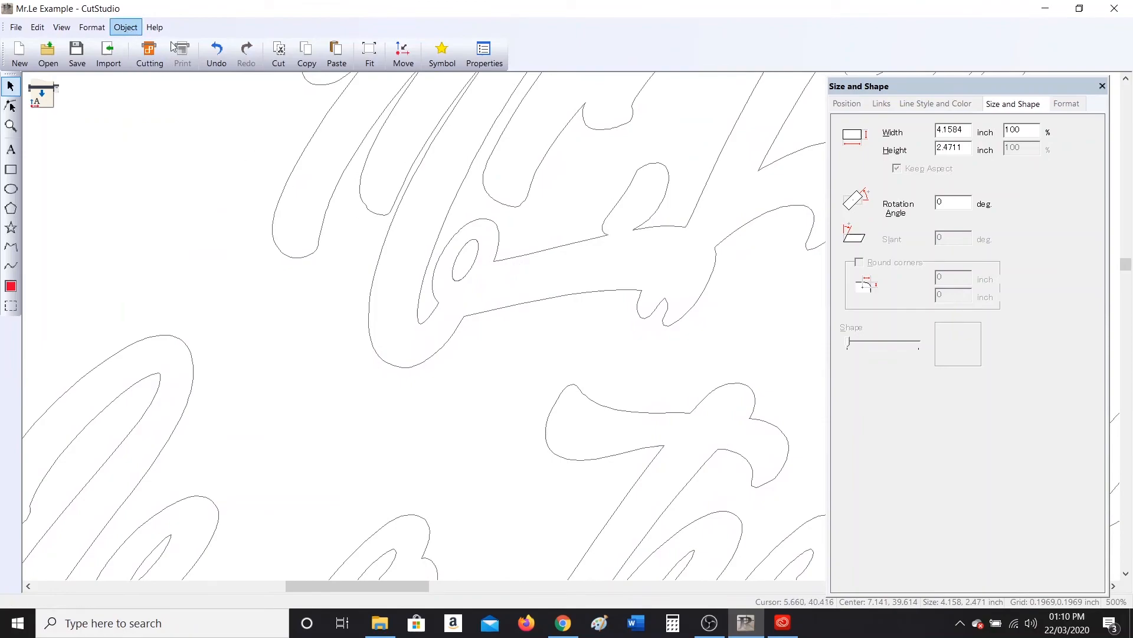
click(220, 52)
drag(415, 156, 252, 184)
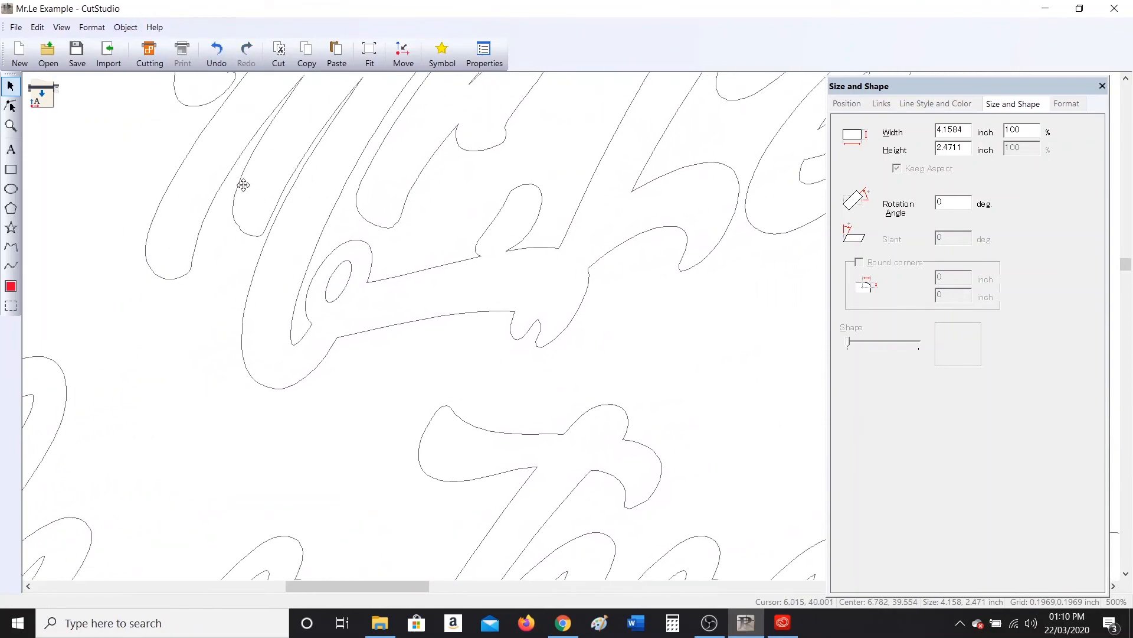
Ungroup the lettering from the small ellipse and move the lettering away from it
click(125, 27)
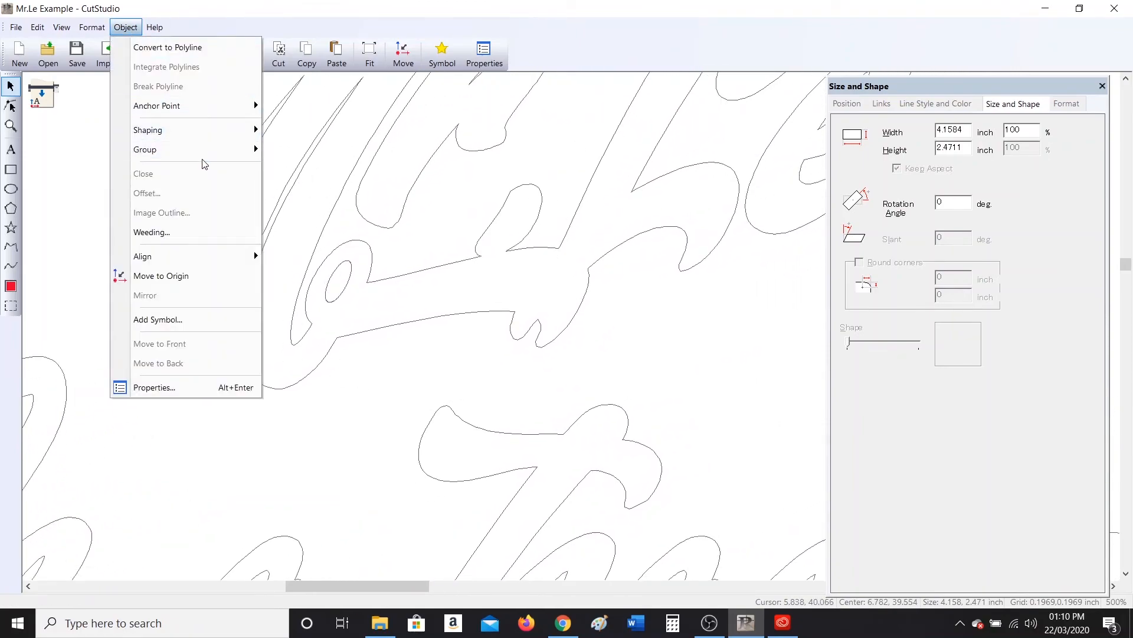
mouse_move(211, 156)
click(292, 170)
drag(320, 189, 663, 258)
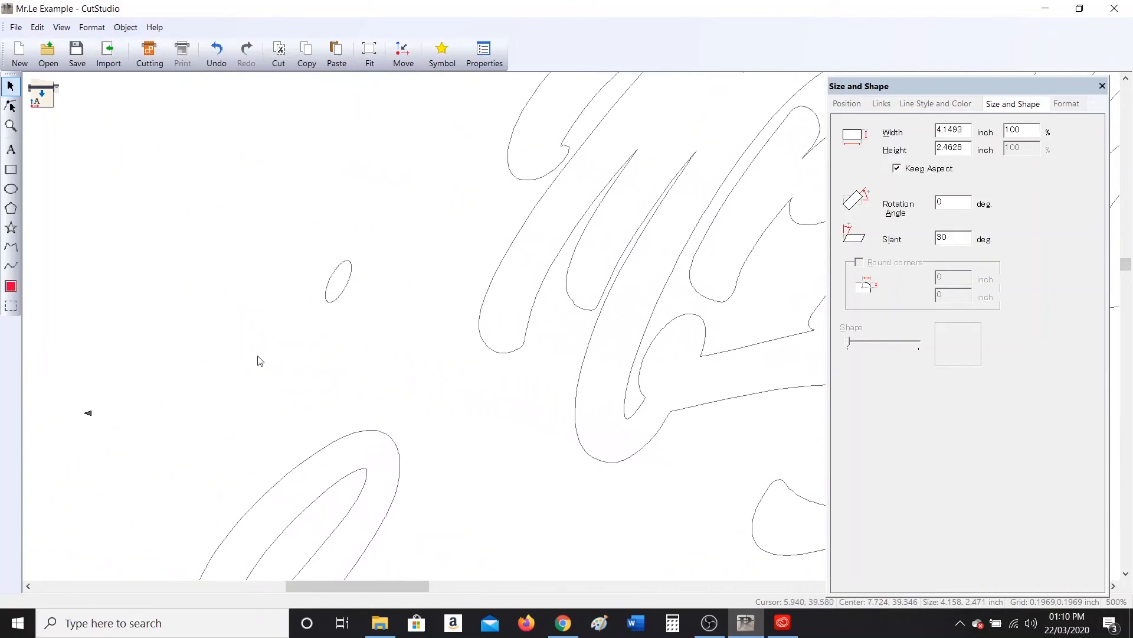
Move the lettering back so its loop surrounds the small ellipse, and group both again
drag(640, 332, 300, 249)
click(347, 285)
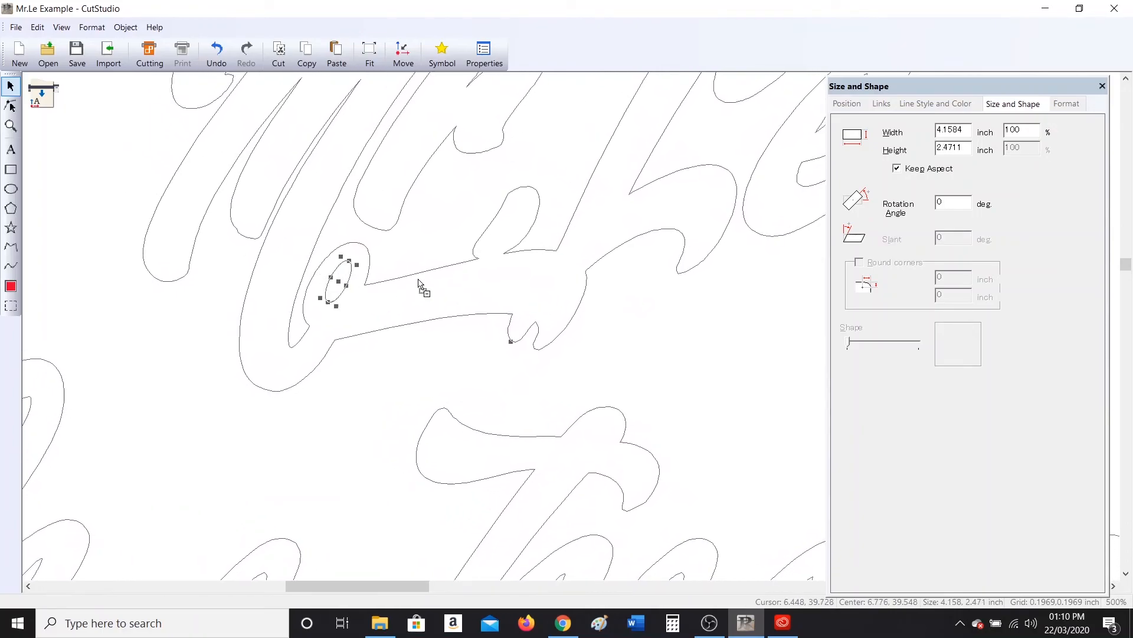
click(126, 27)
mouse_move(236, 155)
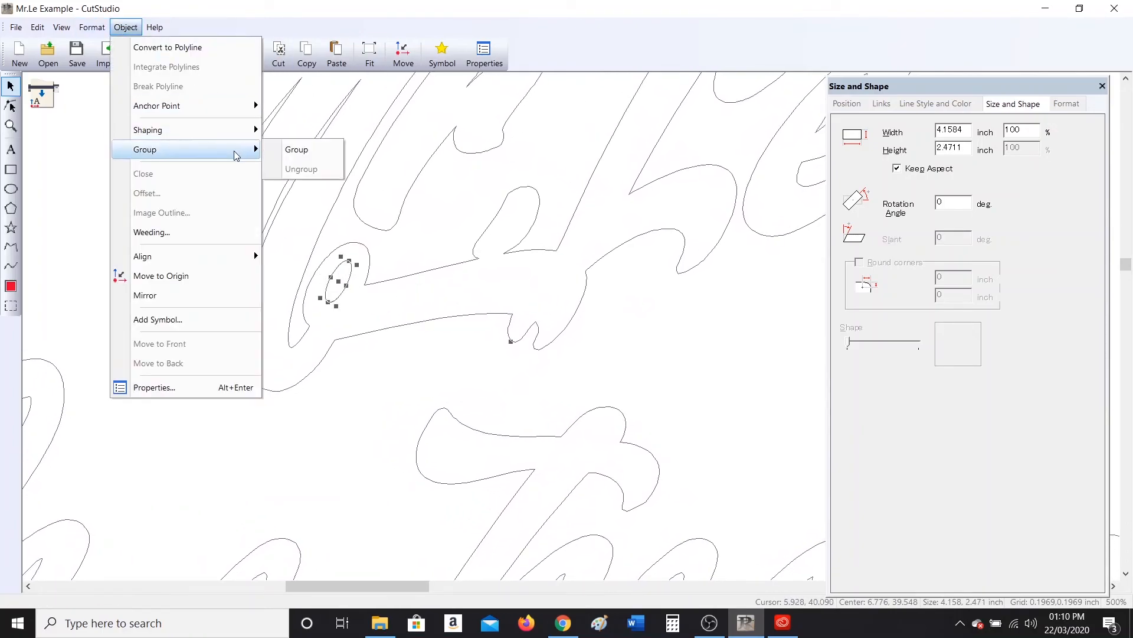
click(297, 150)
Try to edit the anchor points where the period joins the underline stroke in the grouped lettering
scroll(469, 297, down, 4)
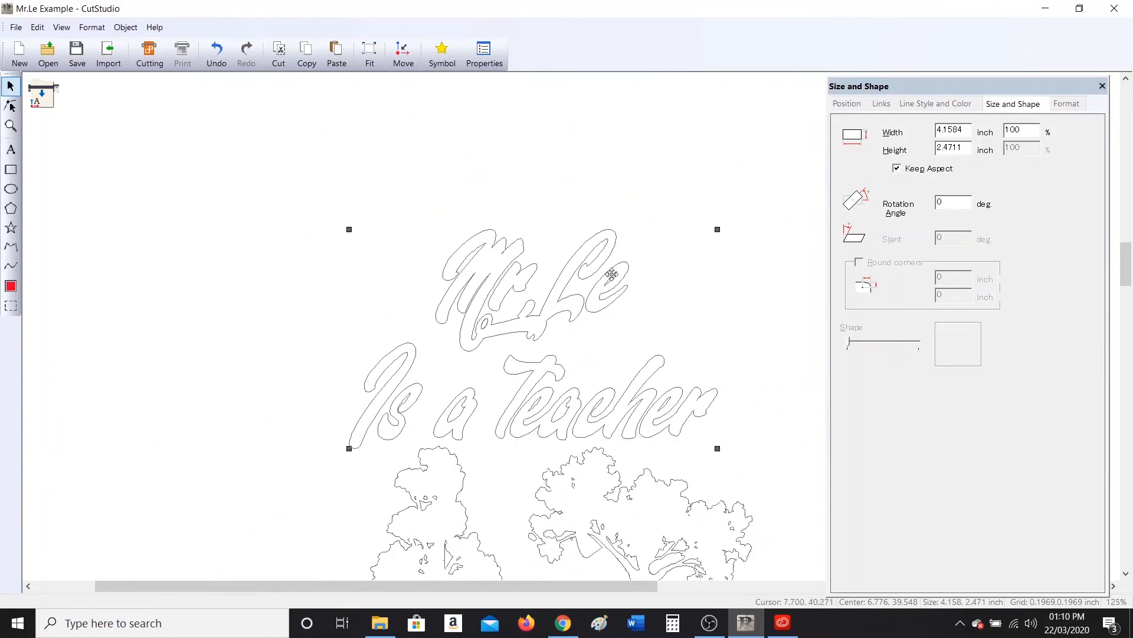
scroll(564, 288, up, 1)
scroll(531, 342, up, 3)
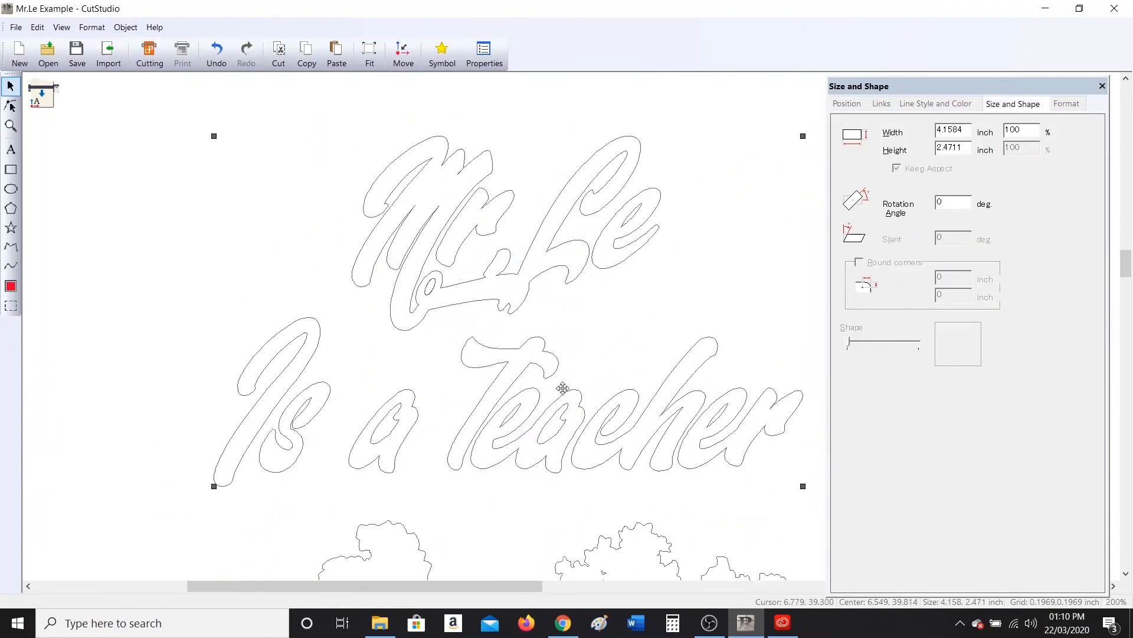
scroll(520, 366, up, 3)
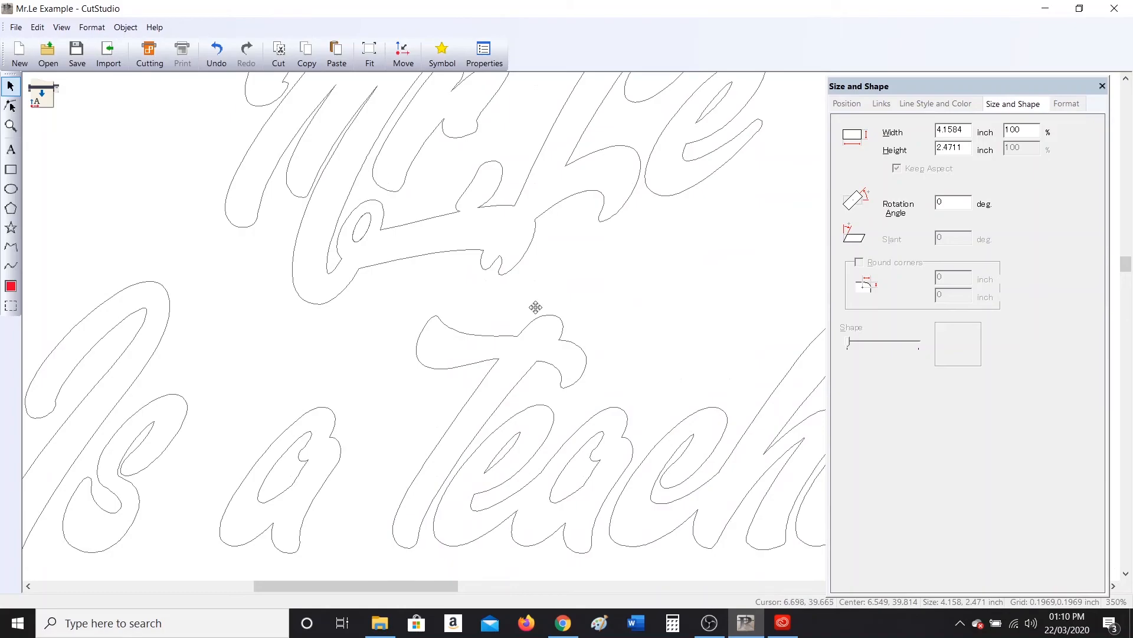
click(11, 105)
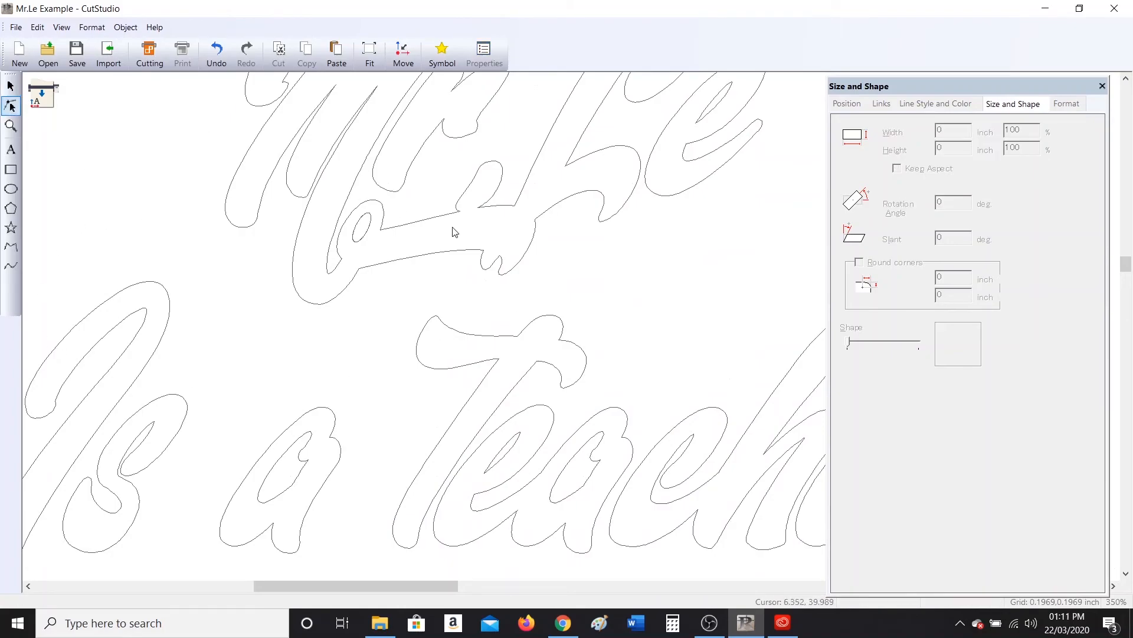
scroll(473, 254, down, 4)
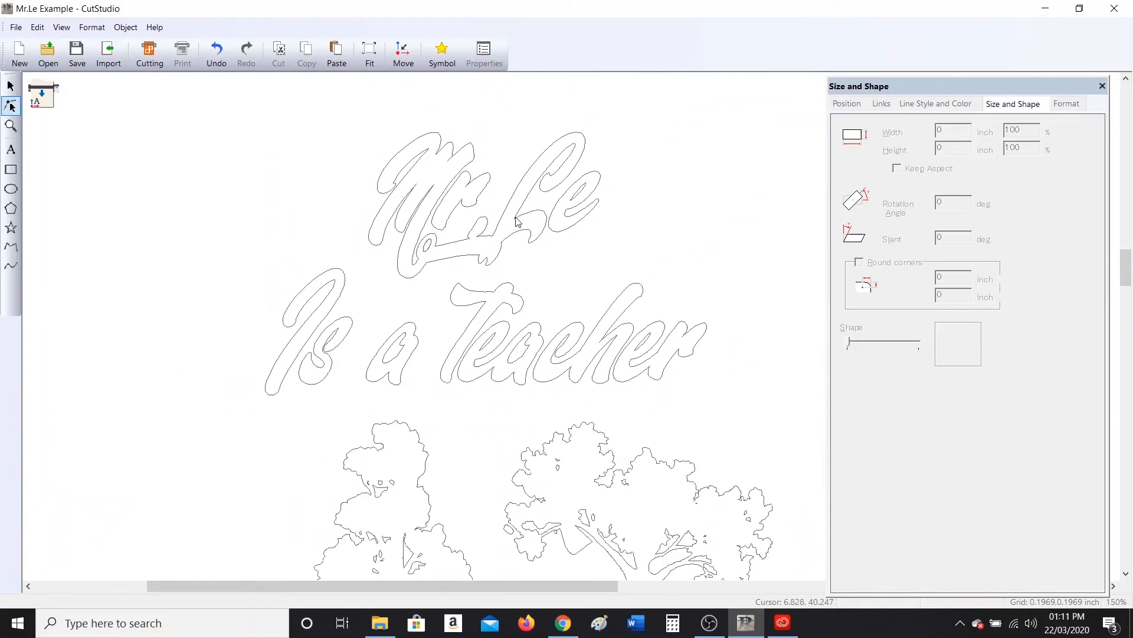
scroll(507, 220, up, 3)
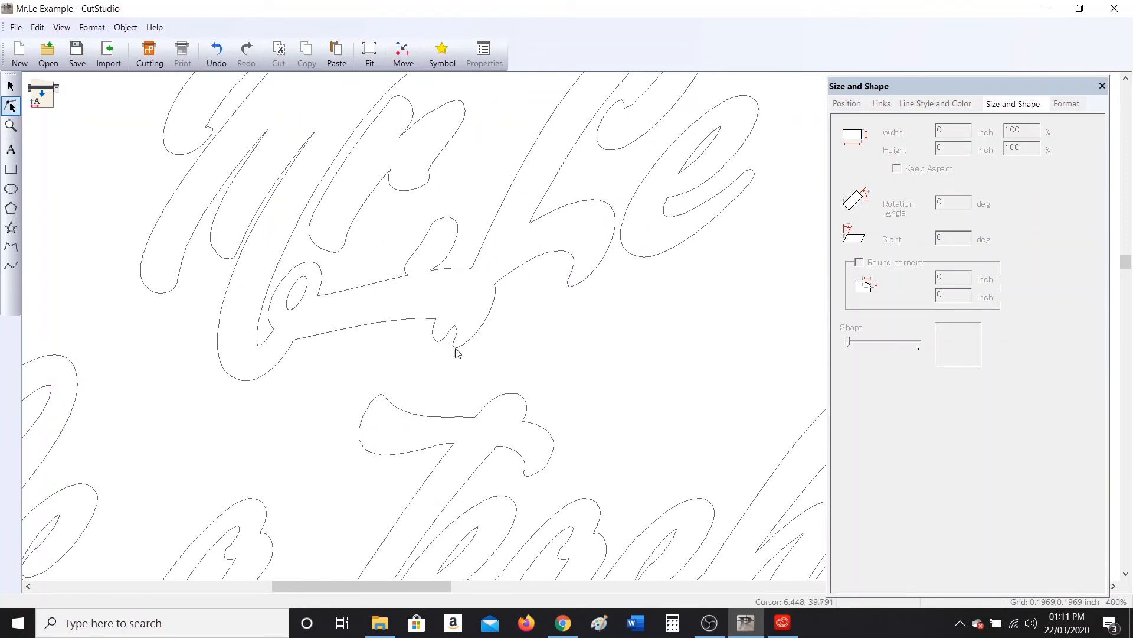
right_click(441, 272)
click(447, 252)
right_click(456, 242)
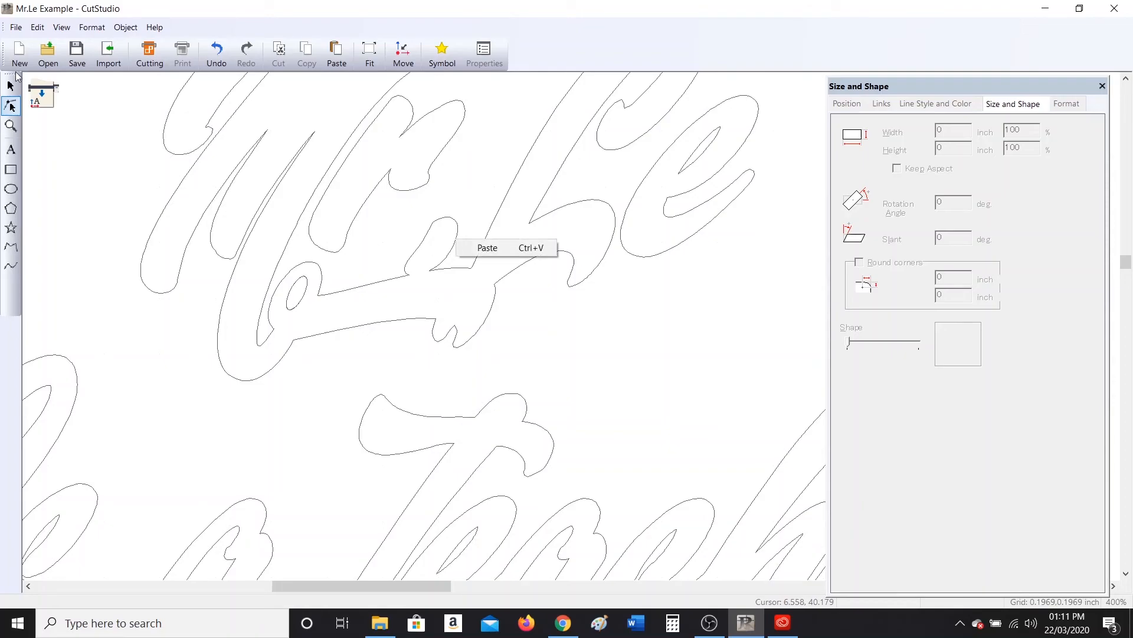
Convert the grouped lettering to a polyline
click(11, 87)
right_click(411, 296)
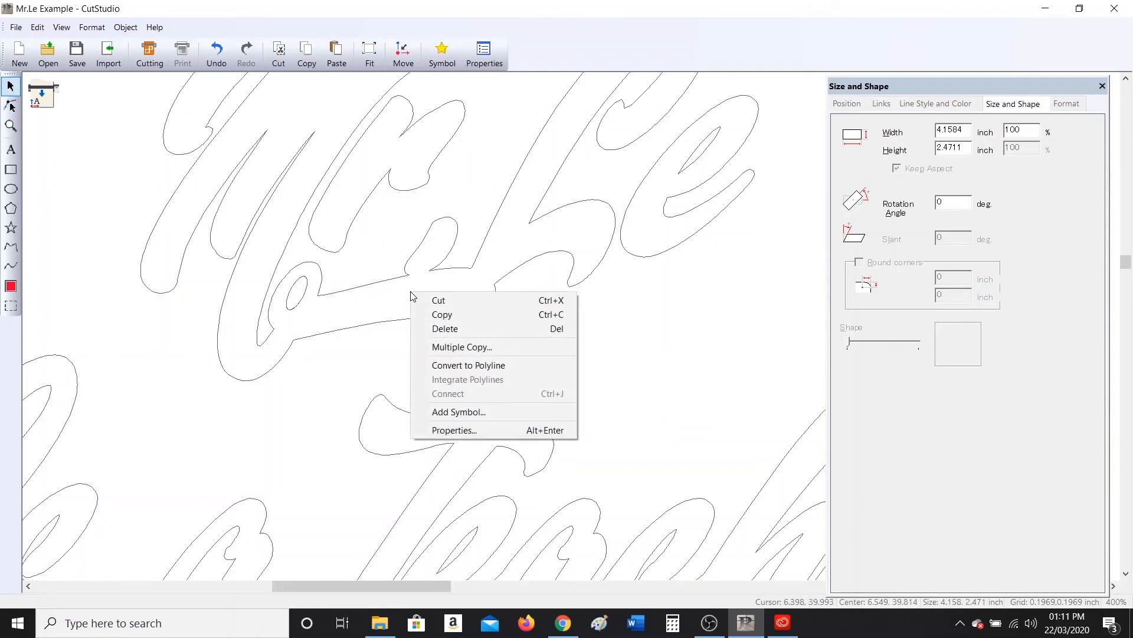
click(518, 365)
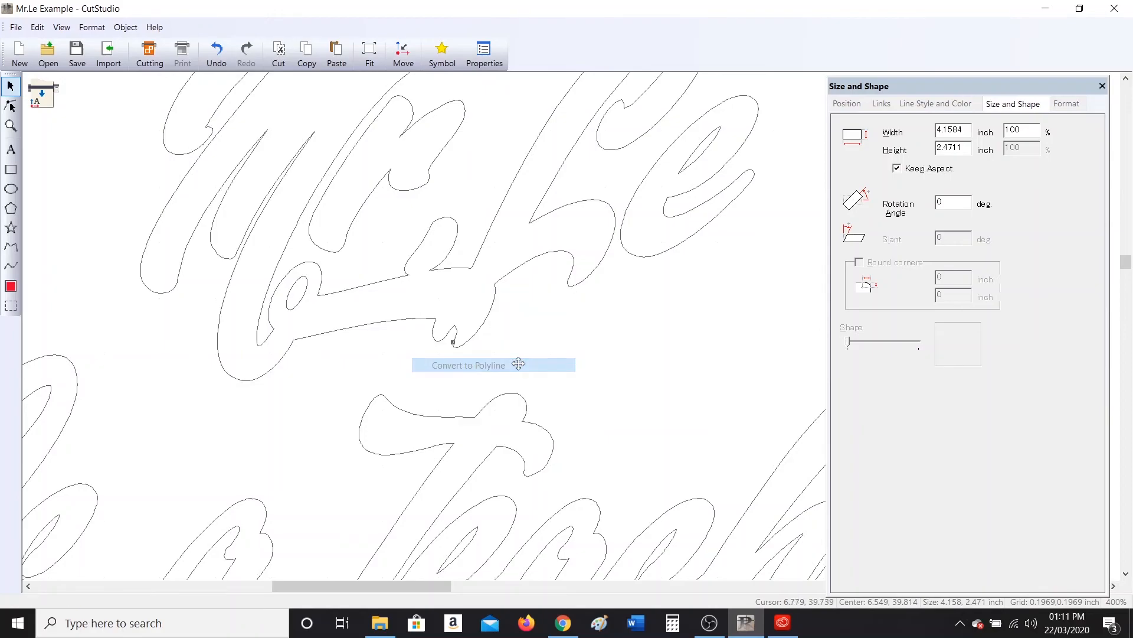
Divide the anchor point where the period's outline first meets the underline stroke and pull the two ends apart
scroll(408, 265, up, 5)
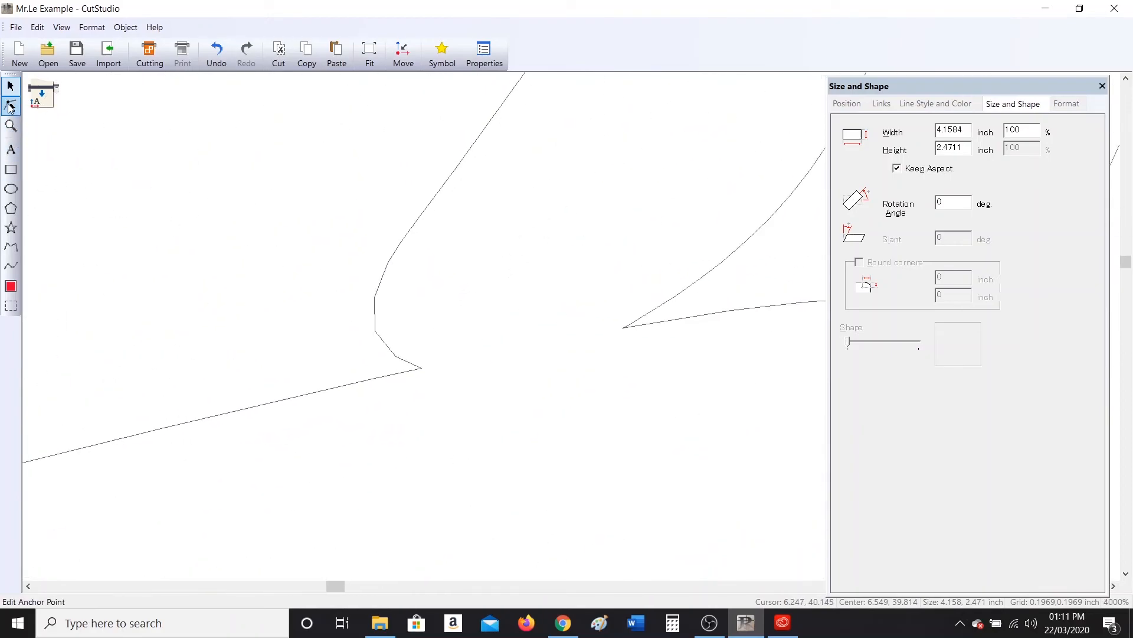
click(10, 107)
drag(422, 368, 549, 351)
right_click(547, 353)
click(652, 423)
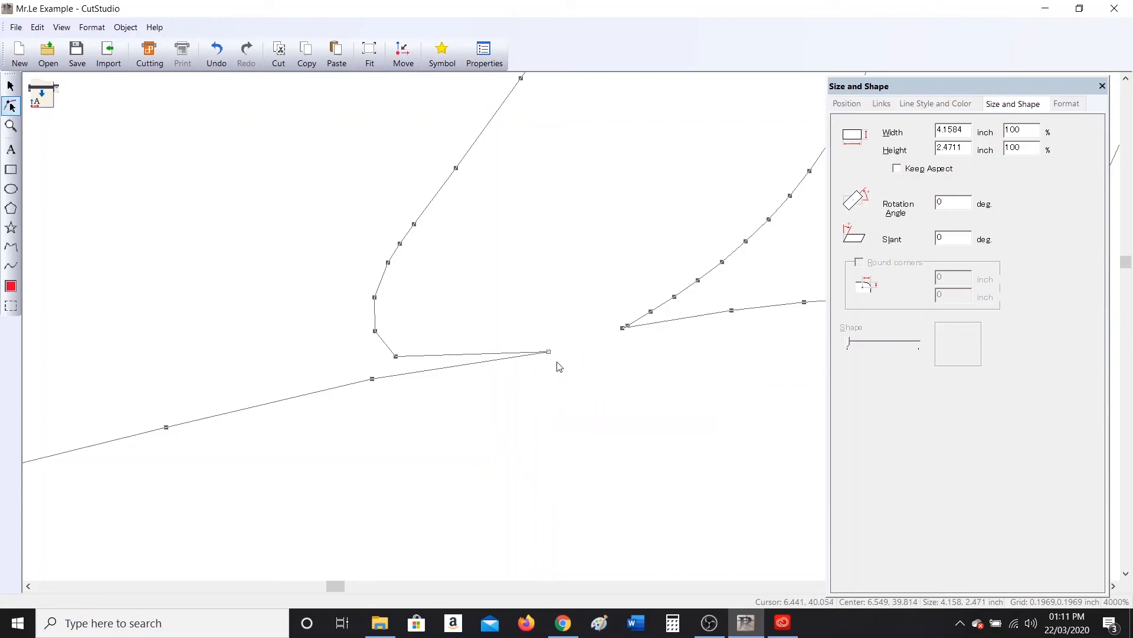
drag(548, 352, 604, 320)
Divide the anchor point on the other side of the period's gap and pull its two ends apart
right_click(621, 329)
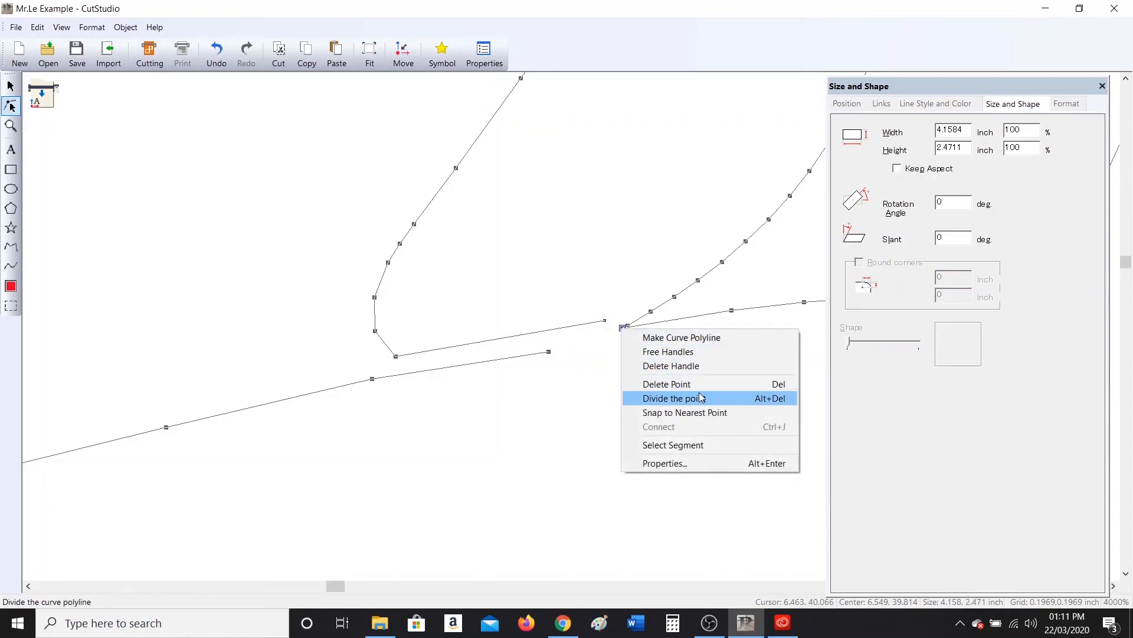
click(652, 396)
drag(625, 325, 612, 277)
drag(621, 328, 637, 383)
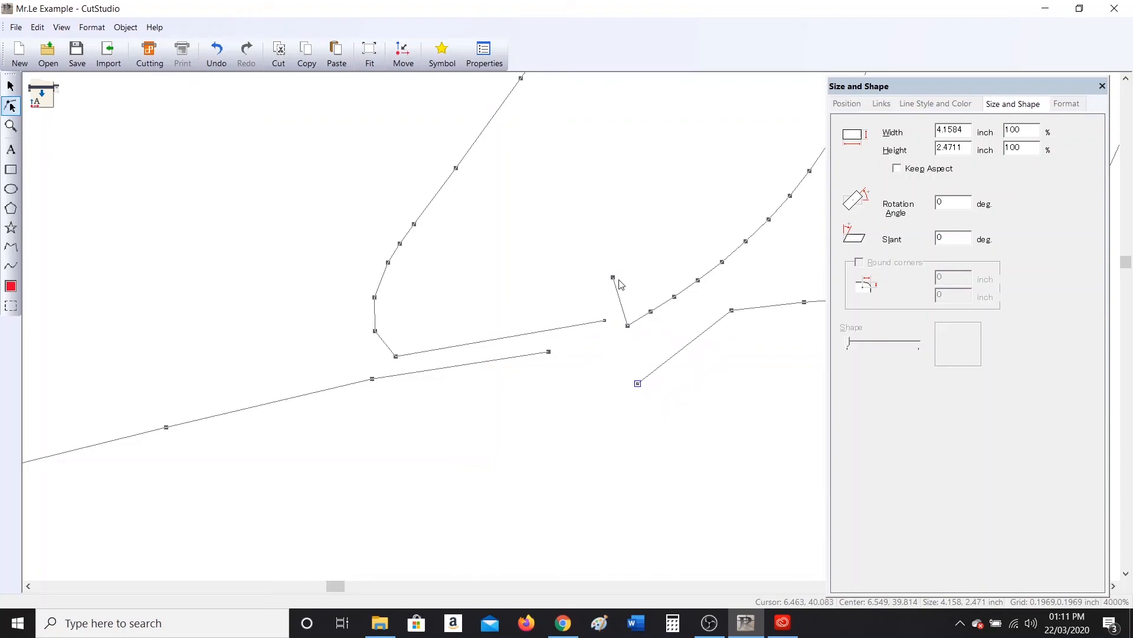
Join the two upper loose ends with Snap to Nearest Point to close the period's outline
drag(612, 277, 607, 317)
right_click(606, 319)
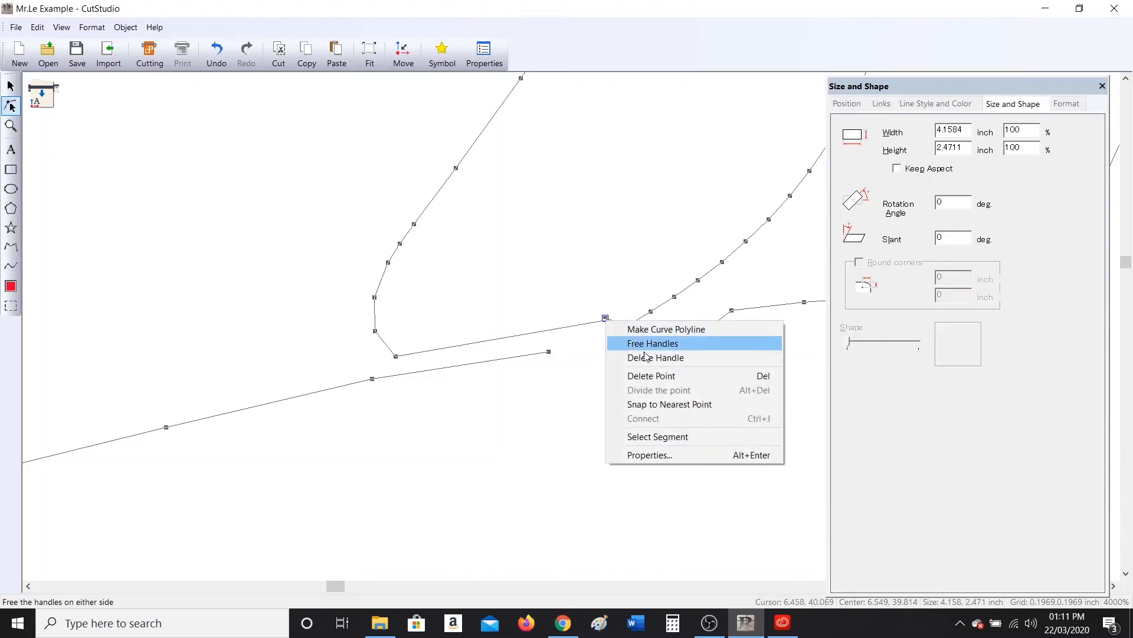
click(679, 402)
Bring the two lower loose ends together and snap them to the nearest point to close the underline's edge
drag(546, 351, 628, 343)
right_click(628, 343)
click(593, 393)
drag(637, 381, 629, 341)
right_click(629, 341)
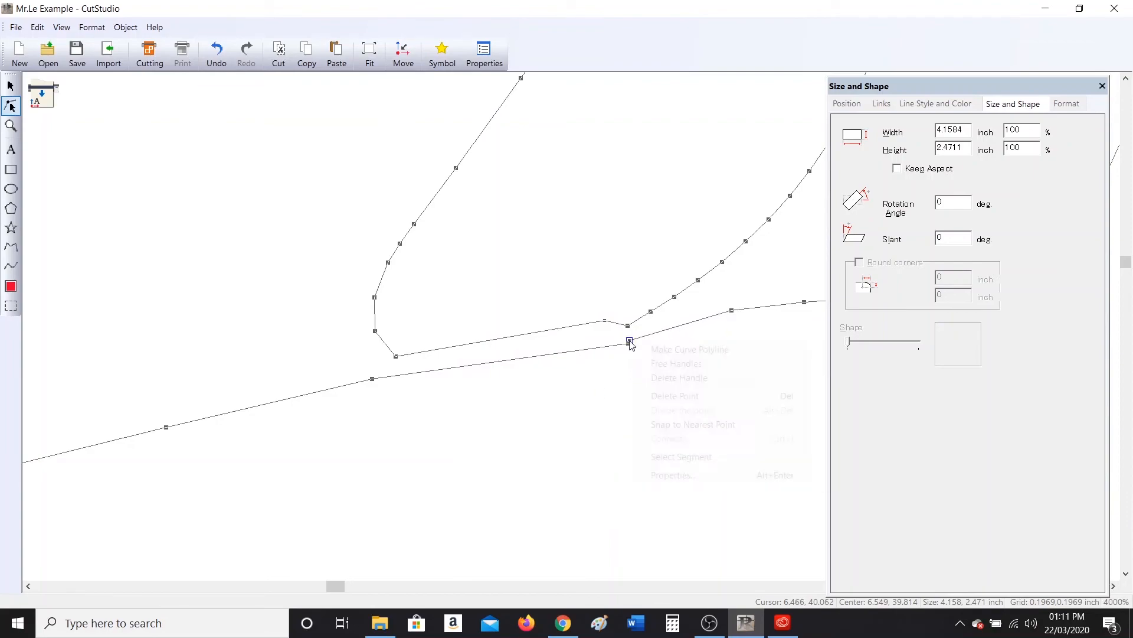
click(681, 422)
Examine the separated period and underline up close, as well as the whole lettering and tree design
scroll(638, 329, down, 5)
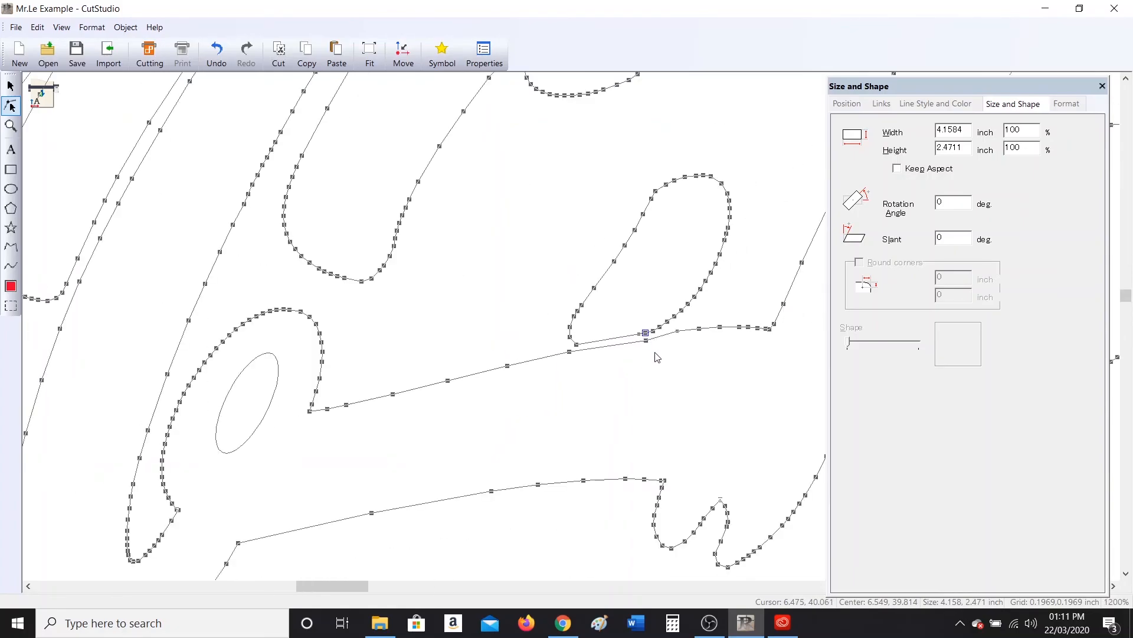
click(11, 86)
scroll(626, 358, up, 2)
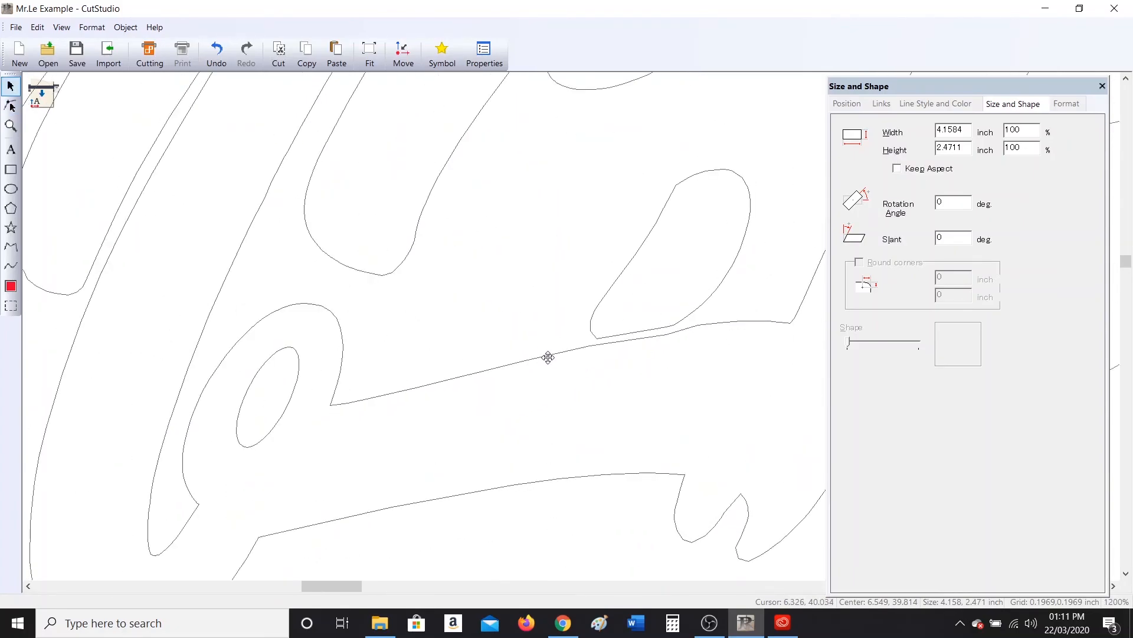
scroll(683, 334, down, 2)
scroll(688, 332, down, 2)
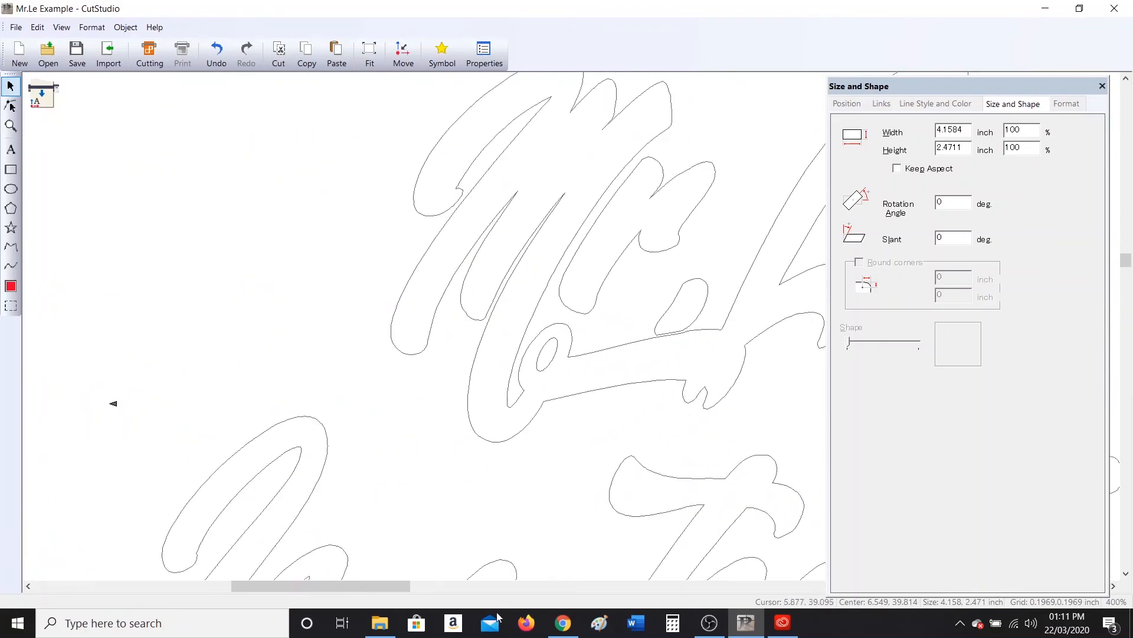
drag(388, 587, 443, 587)
scroll(415, 517, down, 2)
scroll(502, 476, down, 2)
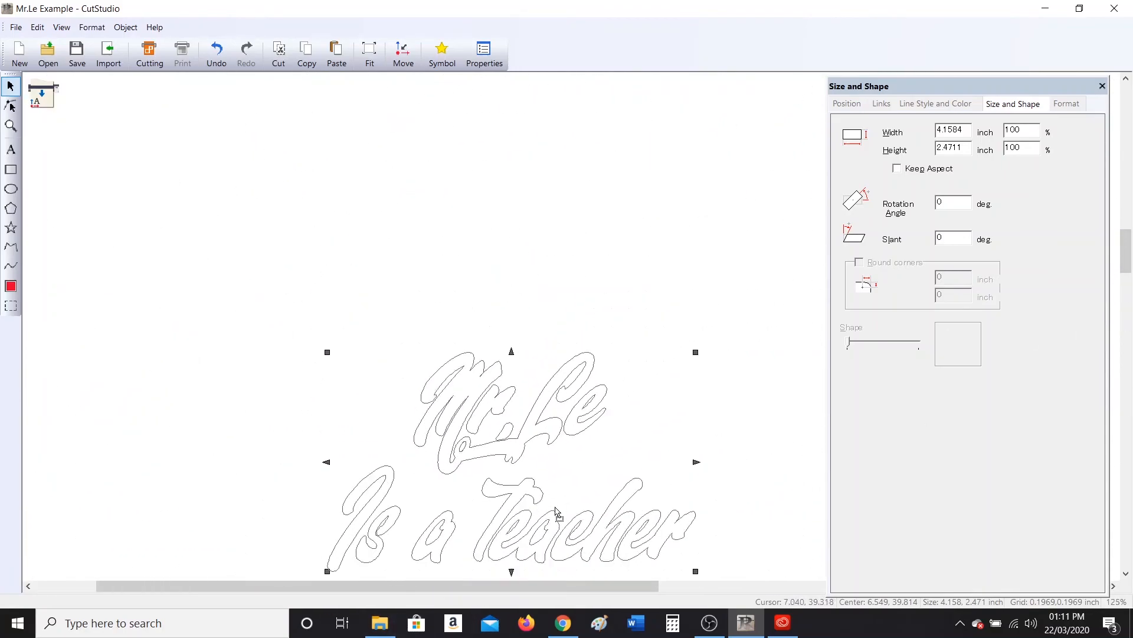
scroll(556, 511, down, 3)
scroll(438, 278, up, 2)
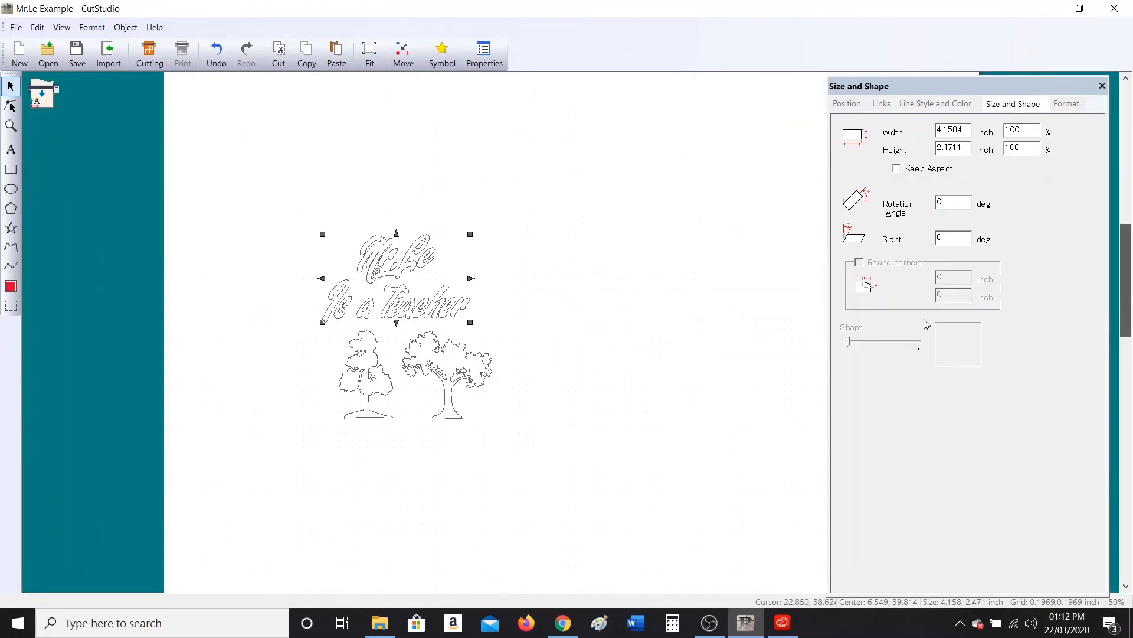
Move the lettering to the right and shift the tree silhouettes slightly up and left beneath it
drag(390, 296, 438, 299)
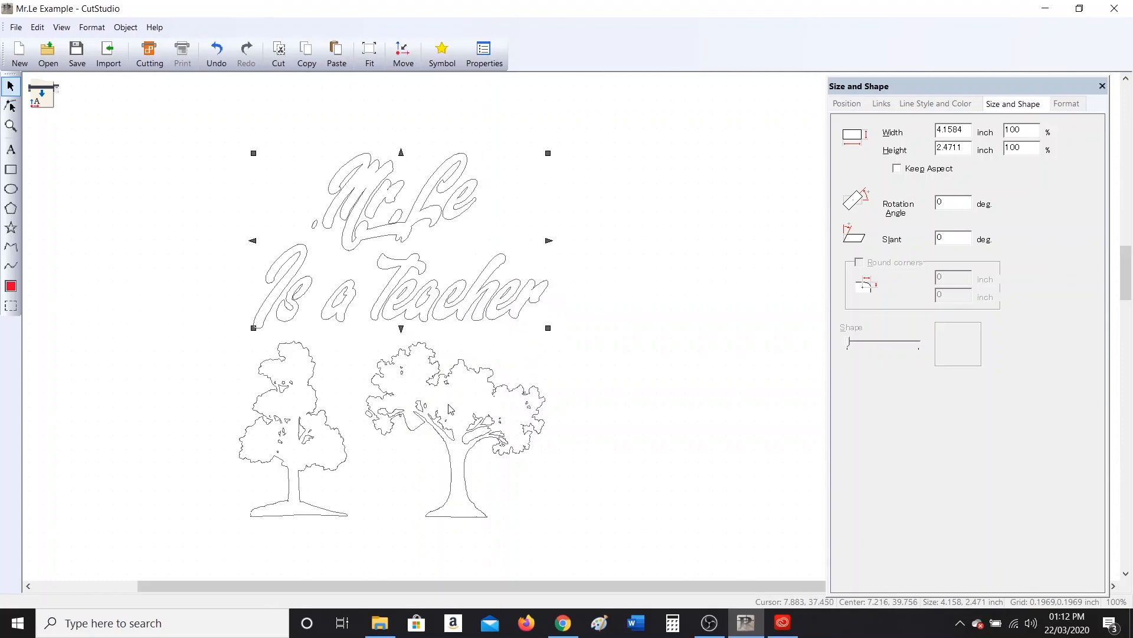
click(454, 408)
drag(400, 417, 385, 400)
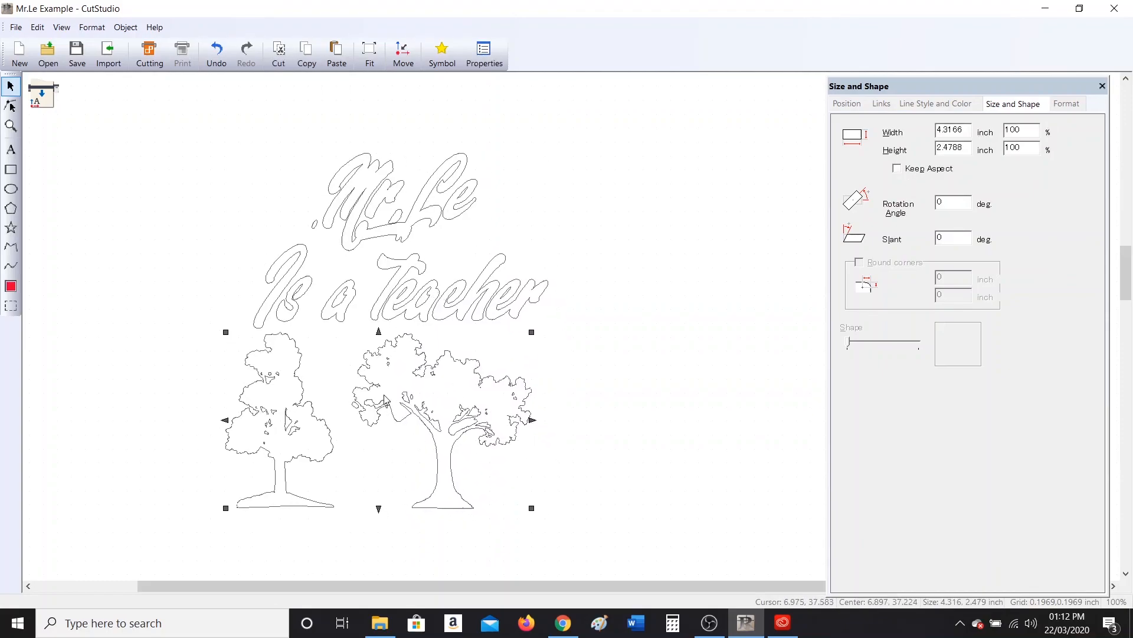
Switch to Chrome and search Google Images for "trees vector or silhouette"
click(563, 623)
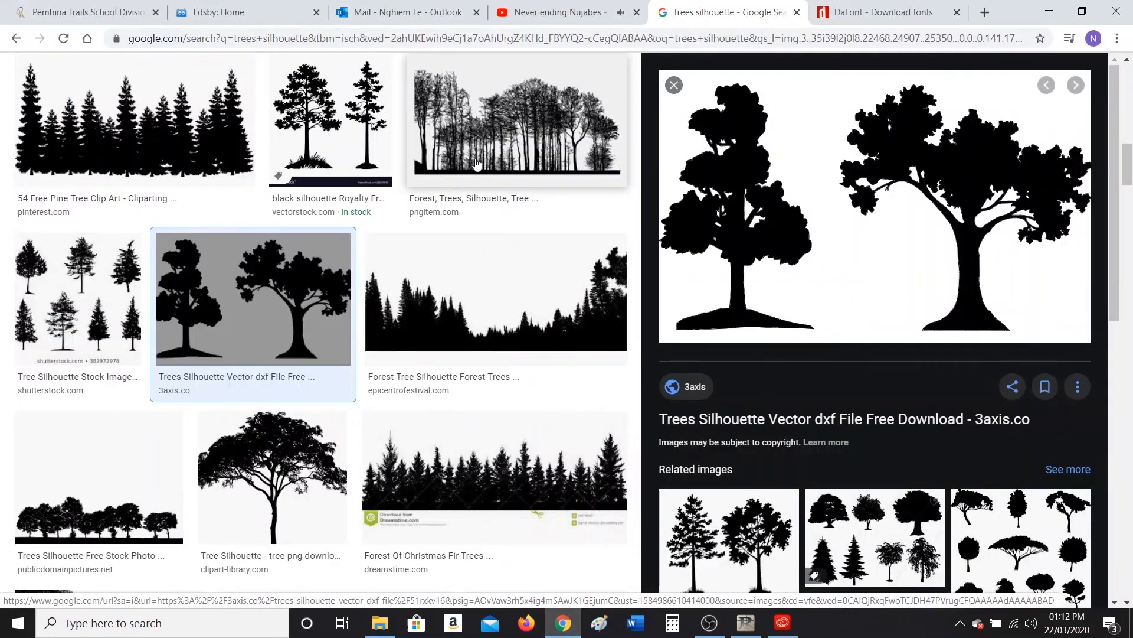
scroll(240, 236, up, 5)
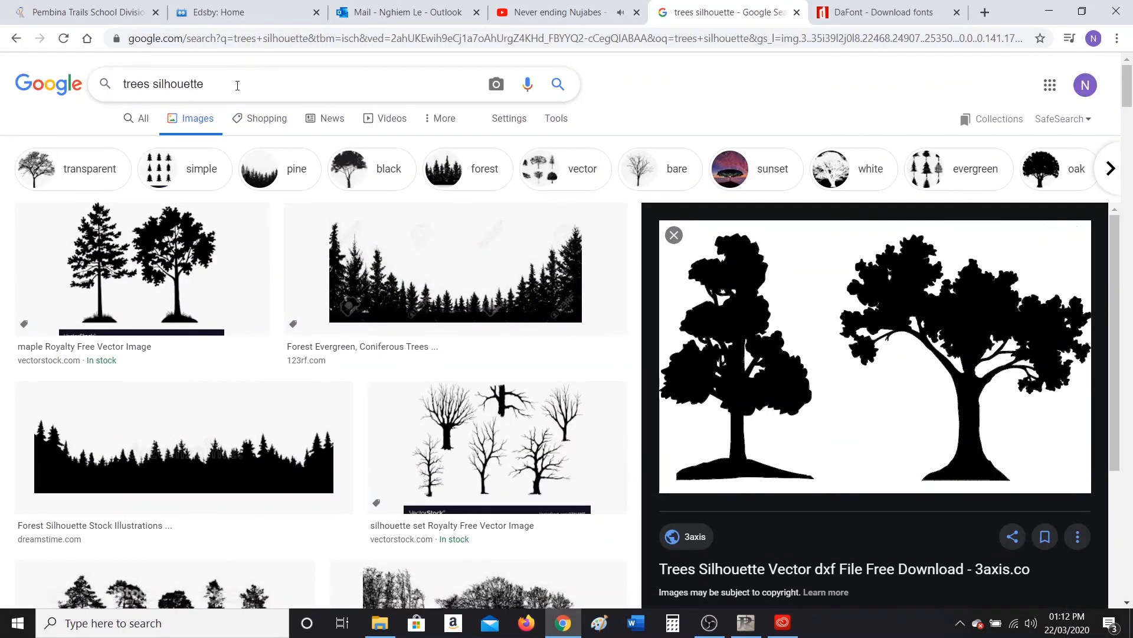
key(BackSpace)
key(BackSpace)
key(BackSpace)
key(BackSpace)
key(BackSpace)
key(BackSpace)
key(BackSpace)
key(BackSpace)
key(BackSpace)
key(BackSpace)
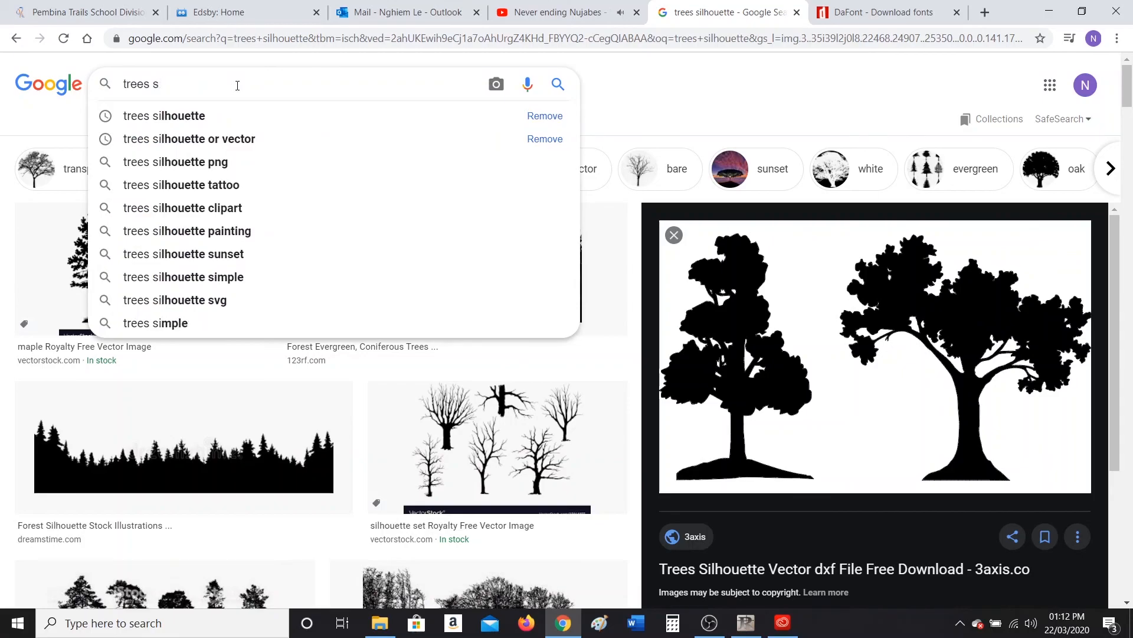
text(vector or silhouette)
key(Return)
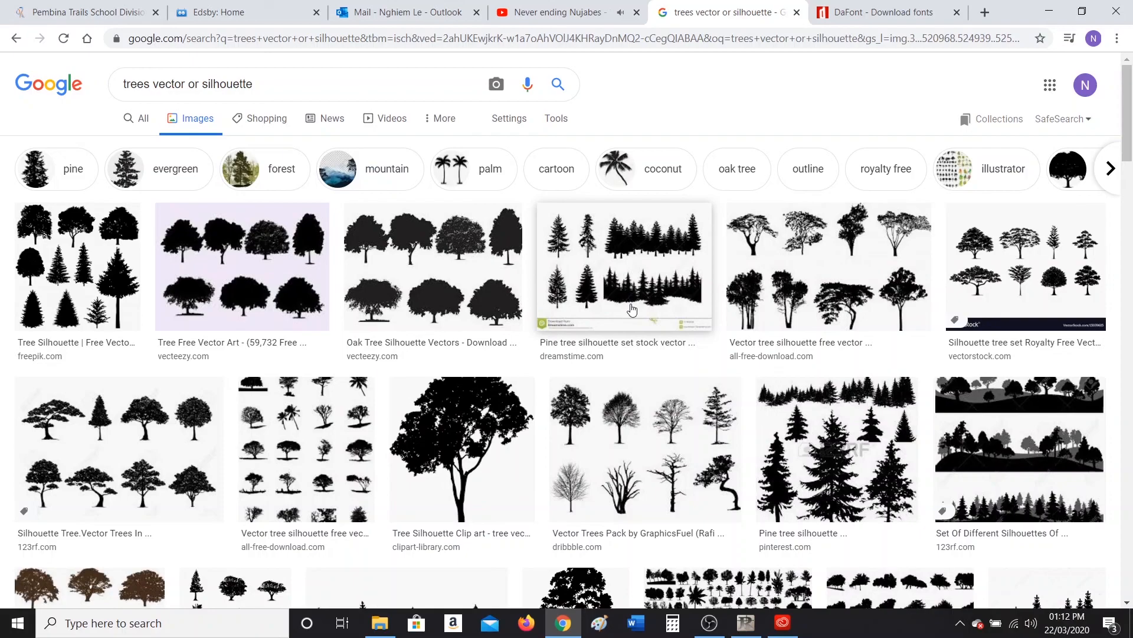
Switch back to CutStudio and deselect everything in the design
key(alt+Tab)
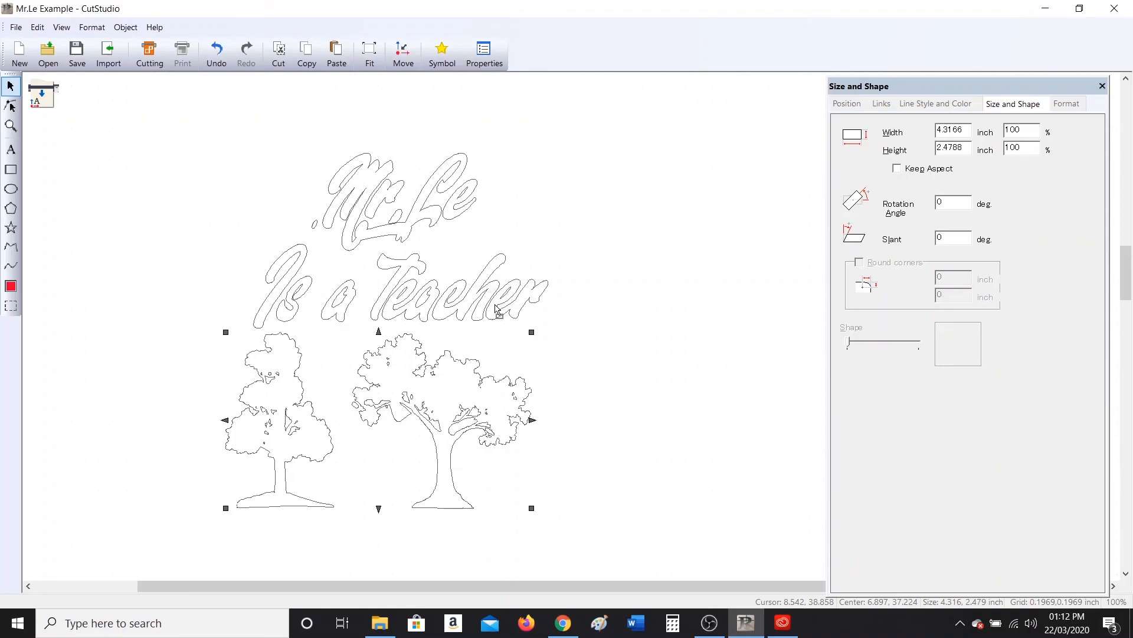
click(406, 295)
click(638, 478)
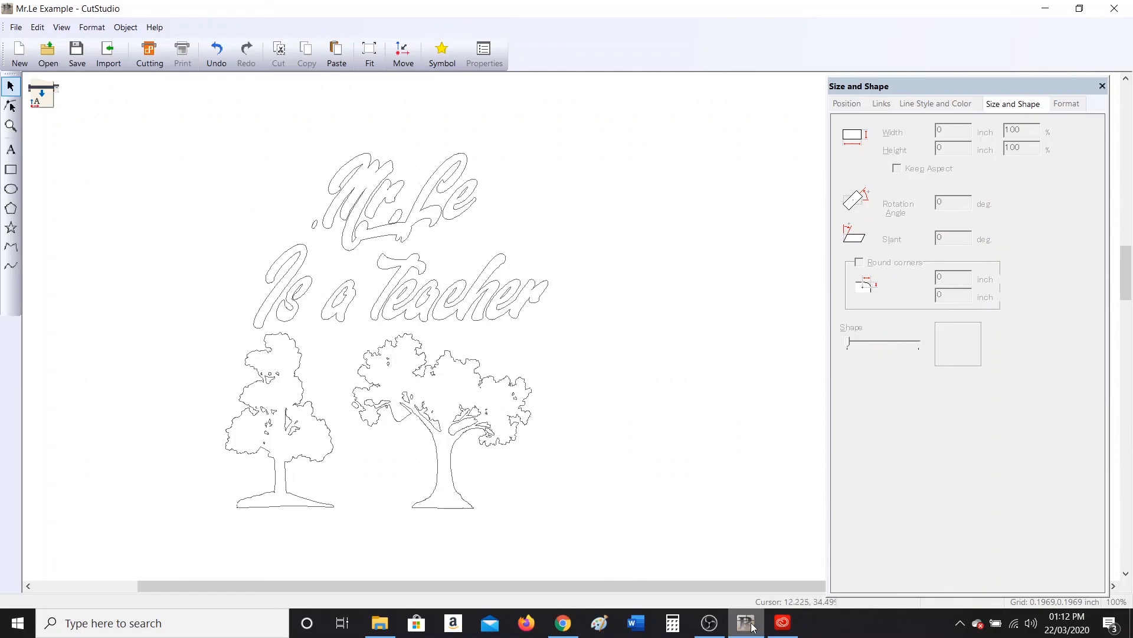
click(709, 623)
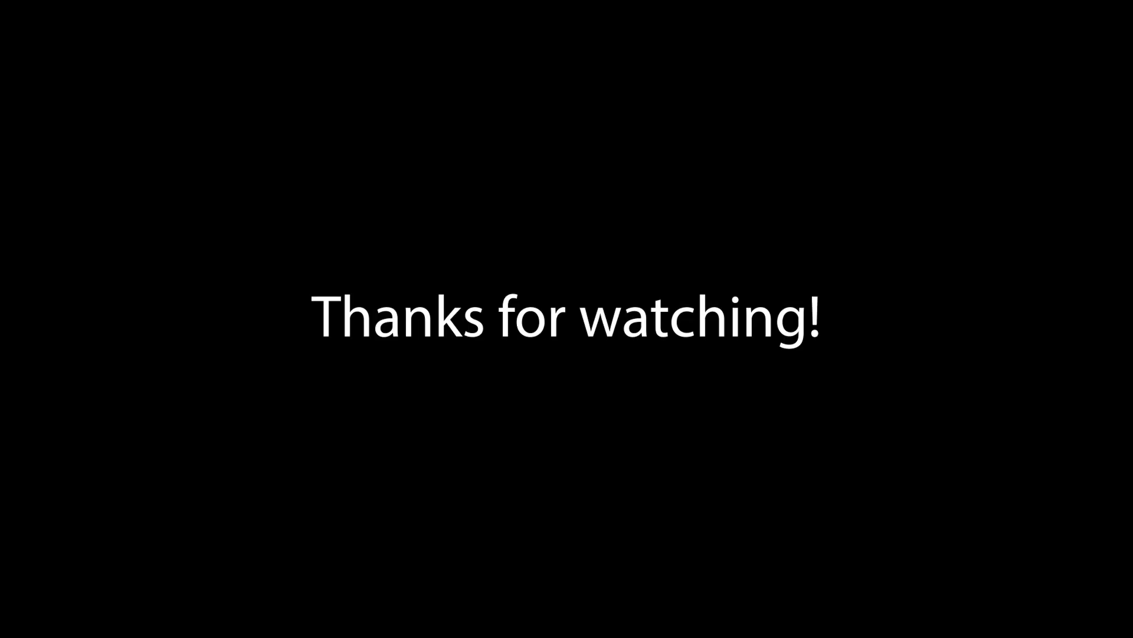